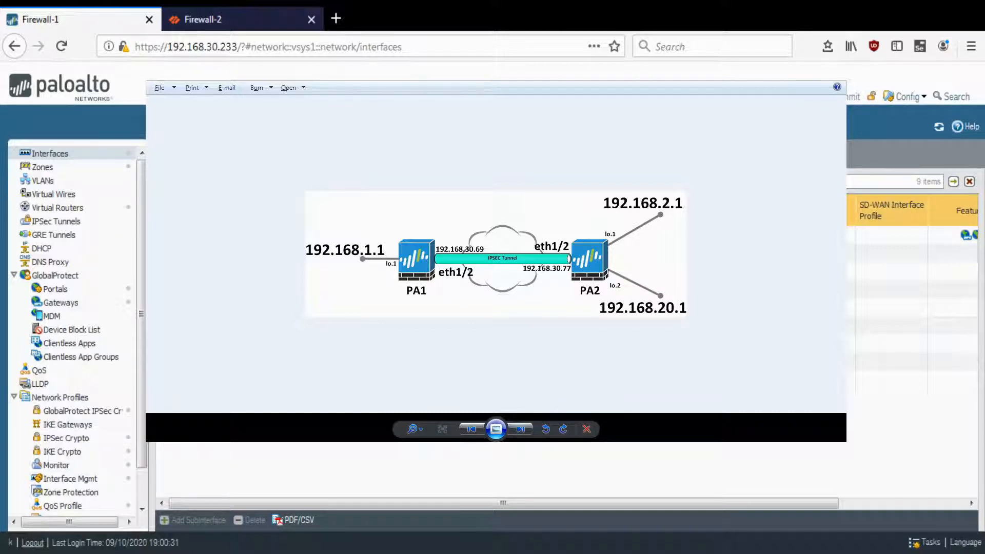
# Review the addresses and zones of the Ethernet and loopback interfaces on Firewall-1.
pyautogui.hotkey('alt', 'Tab')
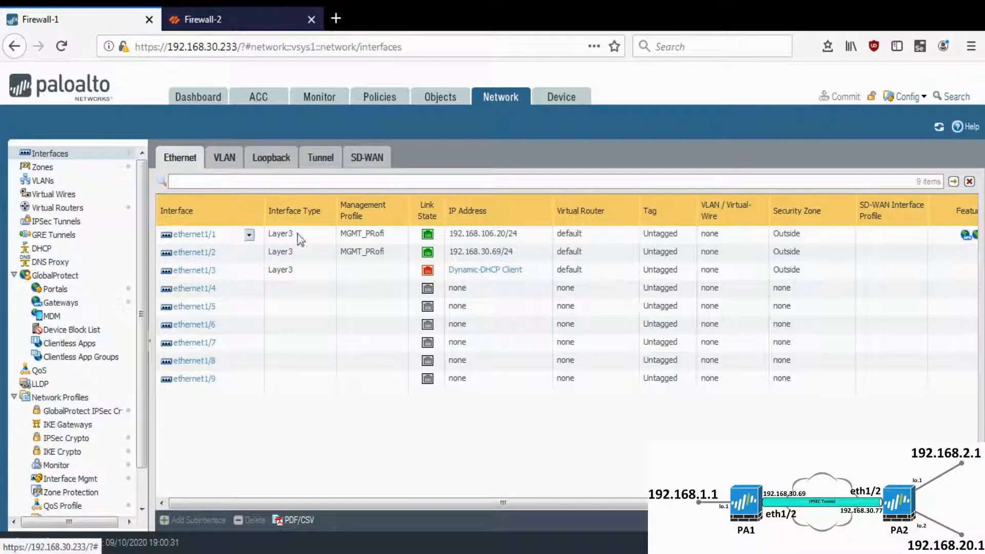
pyautogui.click(229, 256)
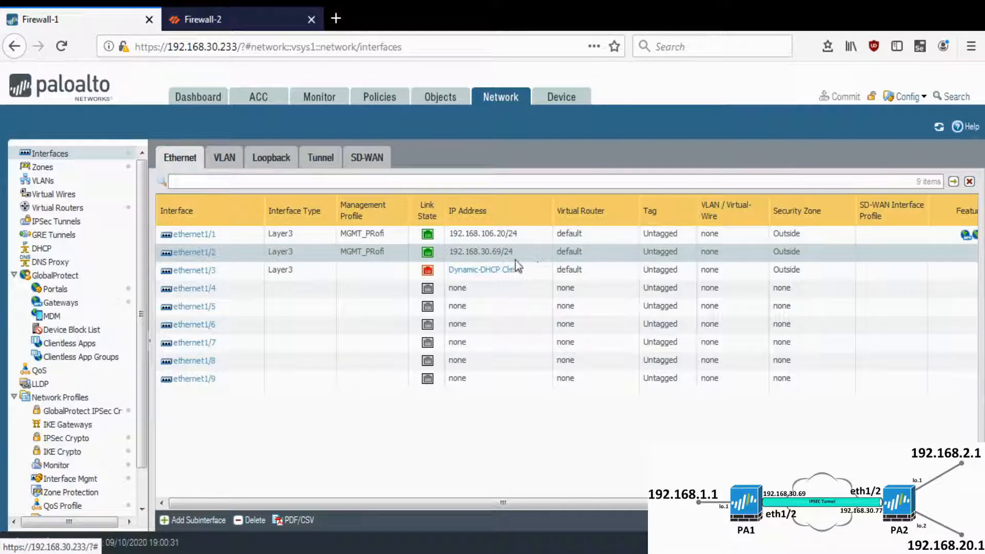
pyautogui.click(269, 162)
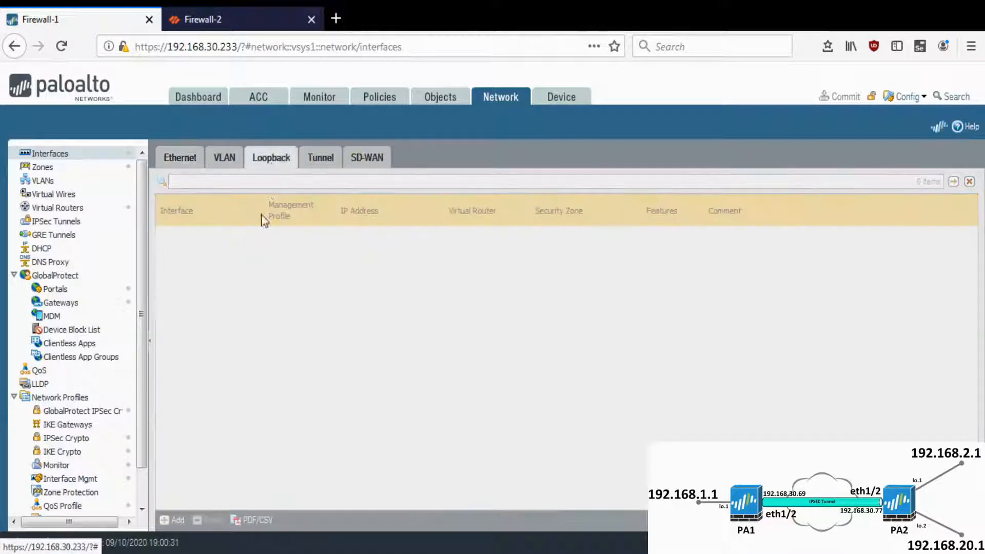
pyautogui.click(225, 251)
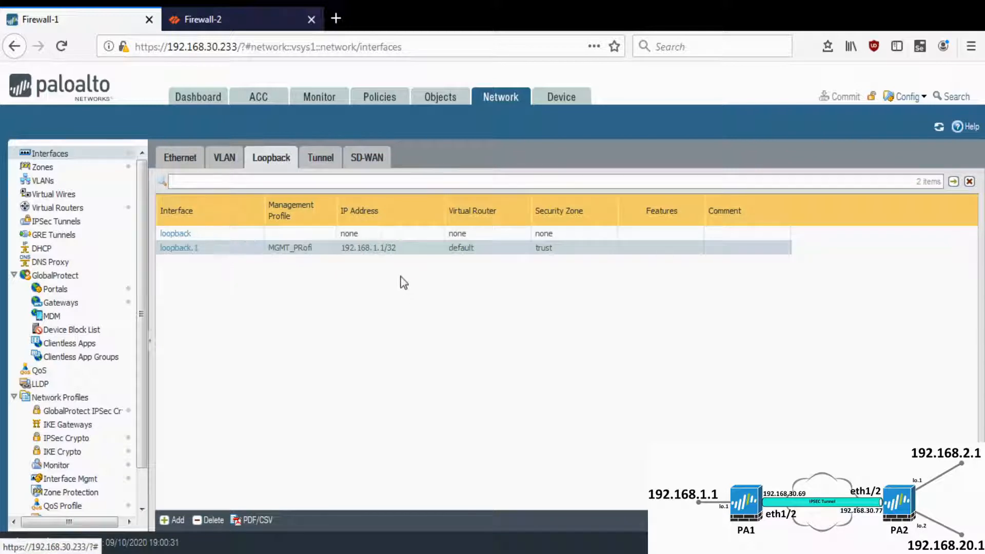
pyautogui.click(179, 160)
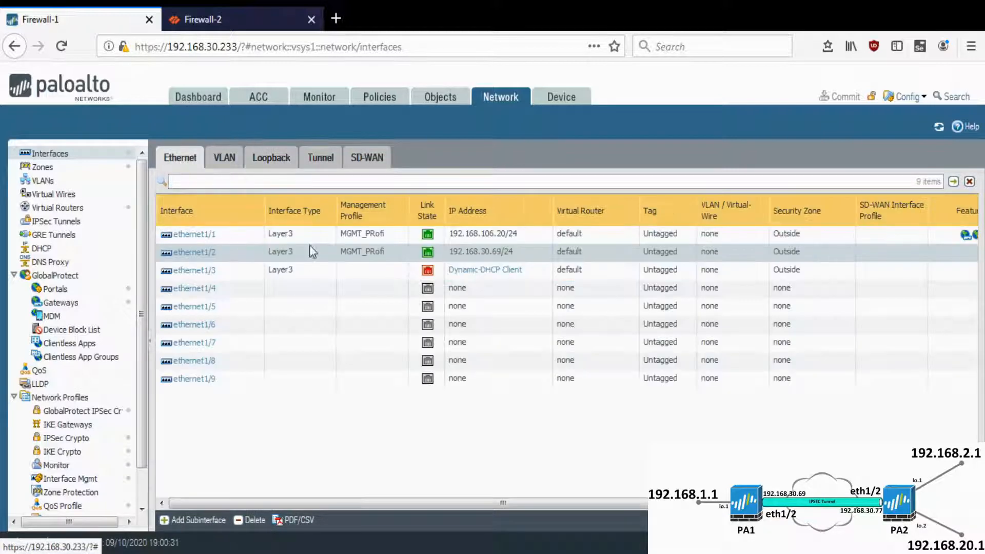
# Switch to Firewall-2 and review the addresses and zones of its Ethernet and loopback interfaces.
pyautogui.click(247, 31)
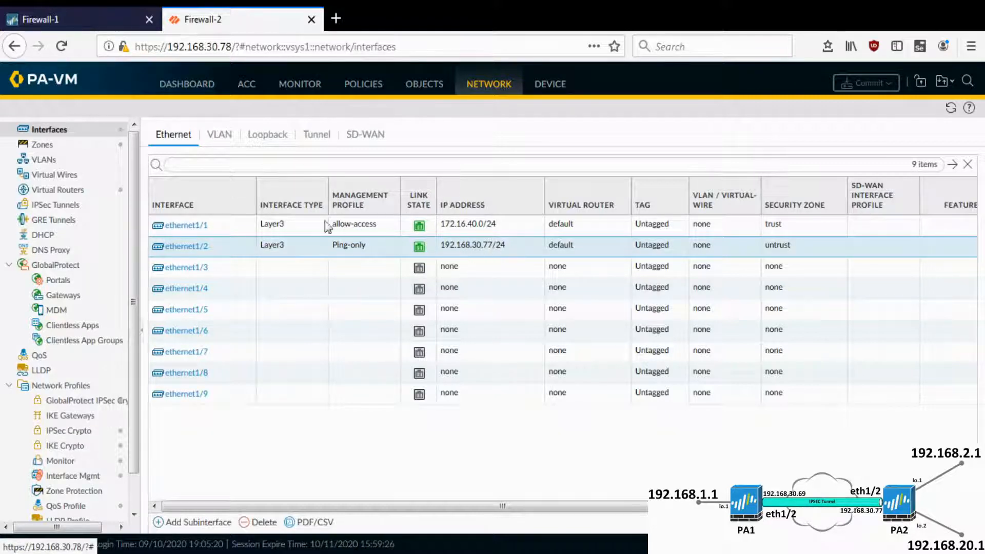
pyautogui.click(270, 137)
pyautogui.click(213, 237)
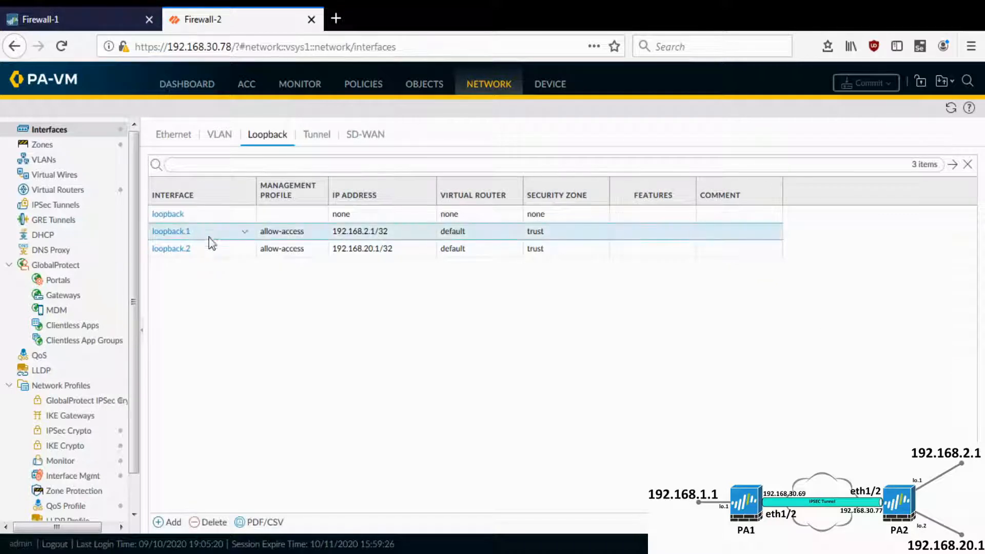
pyautogui.click(214, 250)
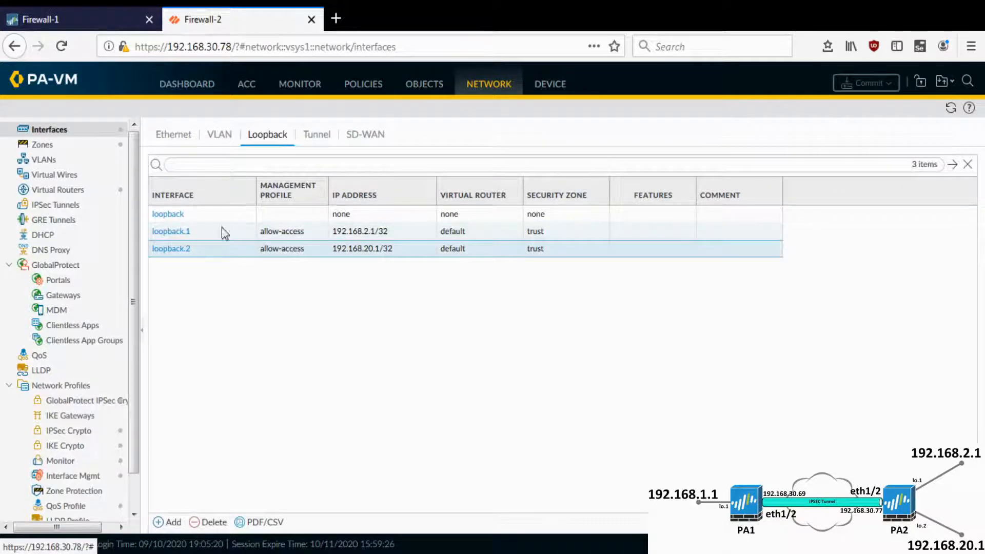
# On Firewall-1, add a tunnel interface numbered 2 and assign it to the default virtual router.
pyautogui.click(77, 23)
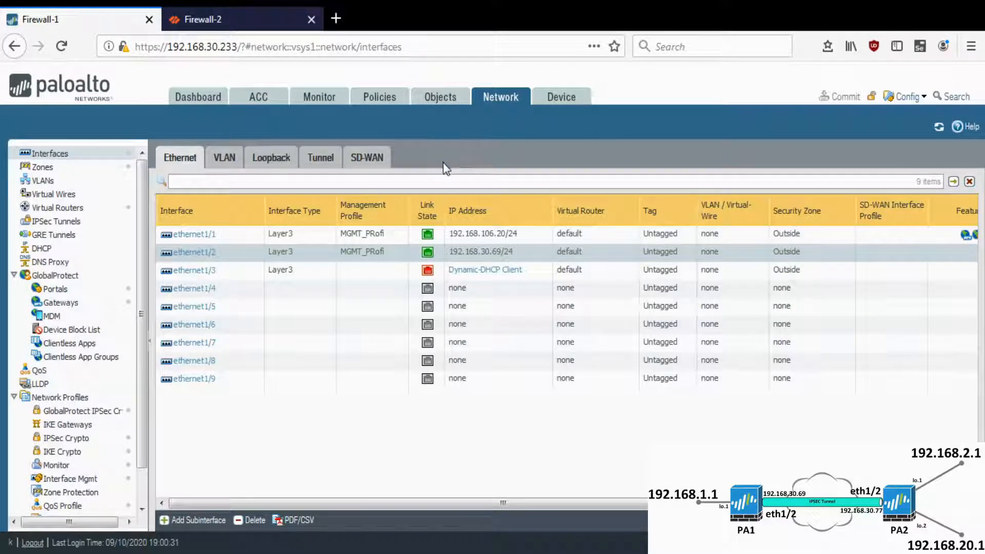
pyautogui.click(322, 167)
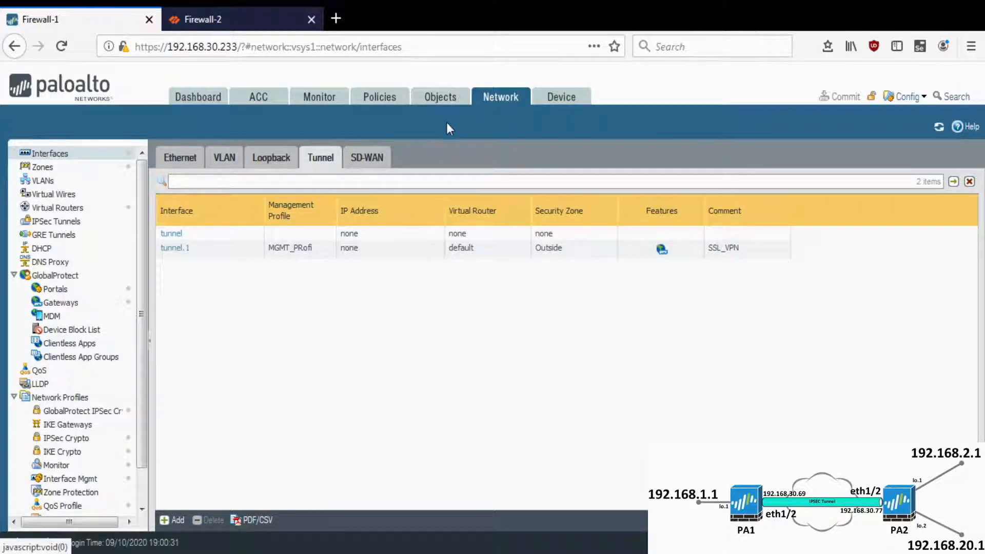
pyautogui.click(174, 521)
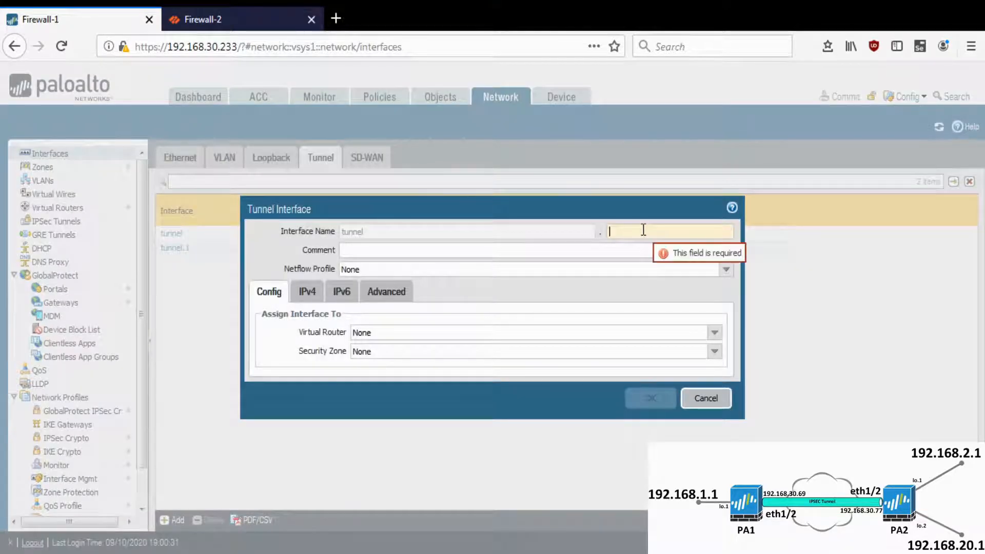
pyautogui.write('2')
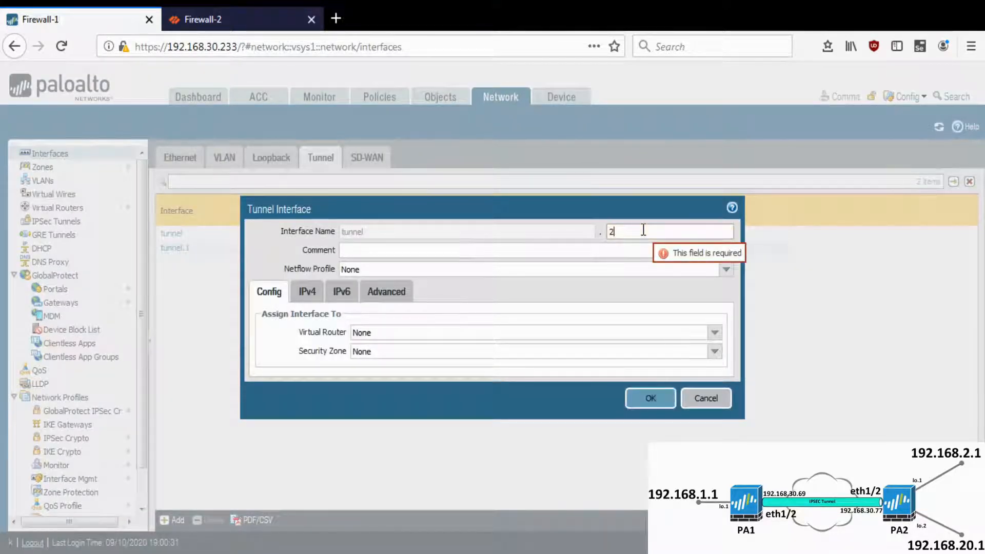
pyautogui.click(689, 343)
pyautogui.click(416, 358)
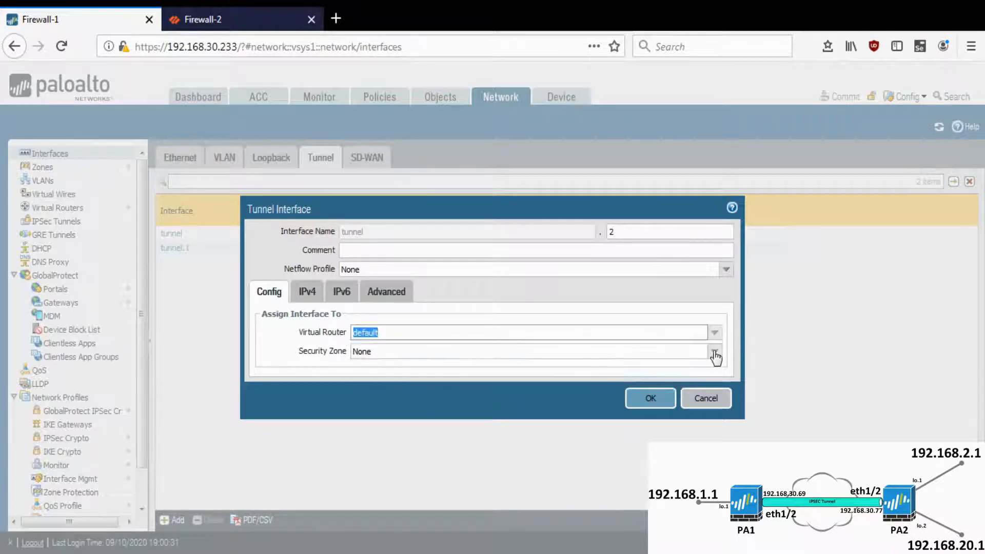
# Create a new security zone named ipsec-vpn and assign the tunnel interface to it.
pyautogui.click(715, 354)
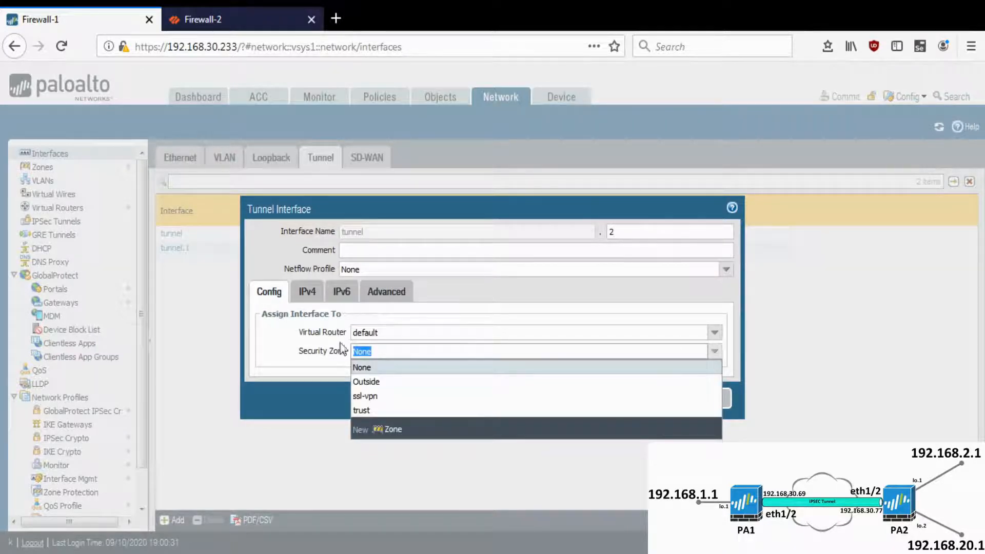
pyautogui.click(391, 434)
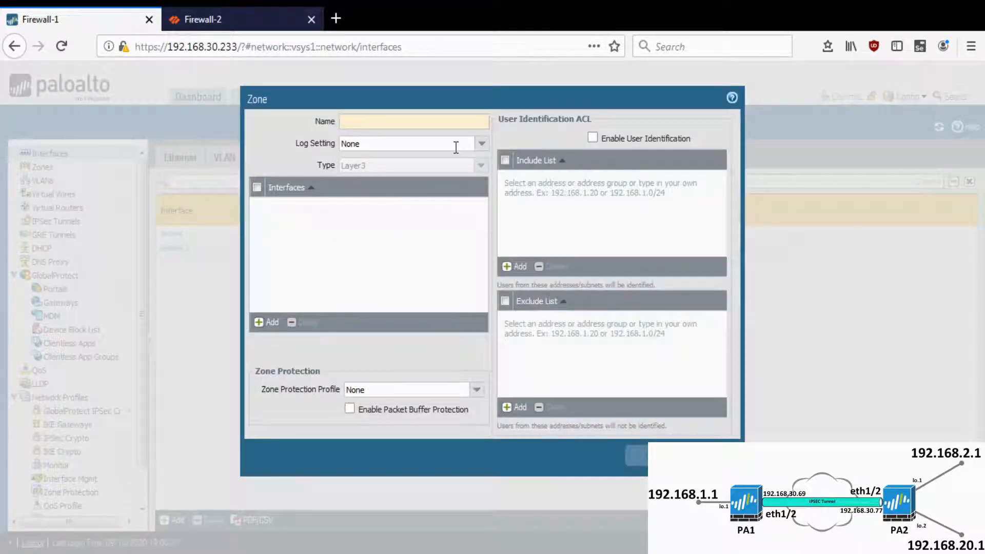
pyautogui.write('ipsec')
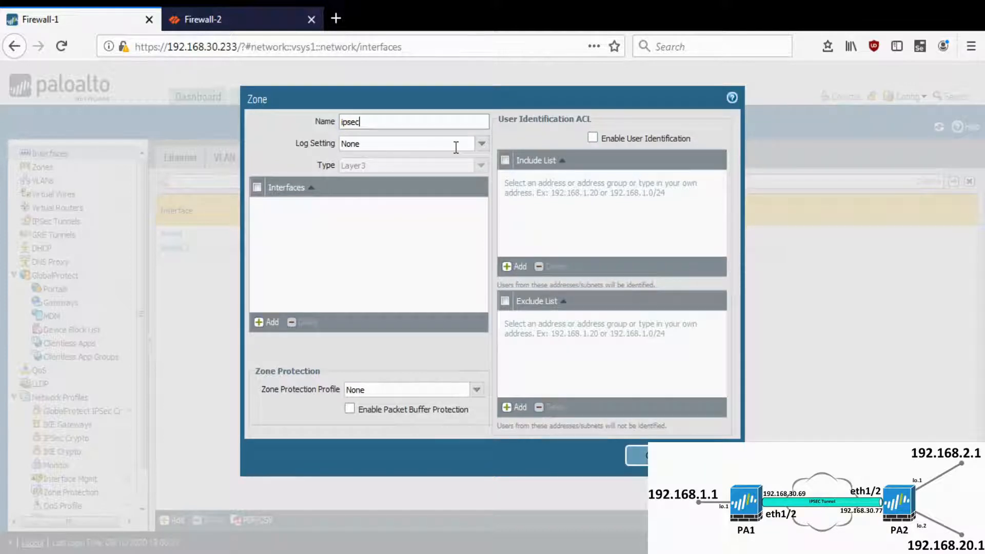
pyautogui.write('-vpn')
pyautogui.click(628, 456)
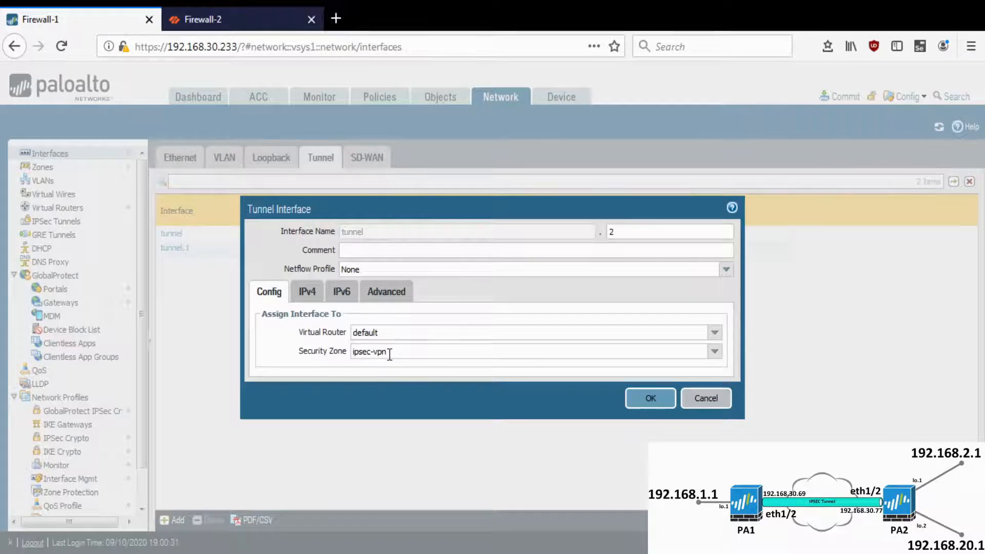
# Check the tunnel interface's IPv4 settings without adding an address, and save the interface.
pyautogui.click(308, 296)
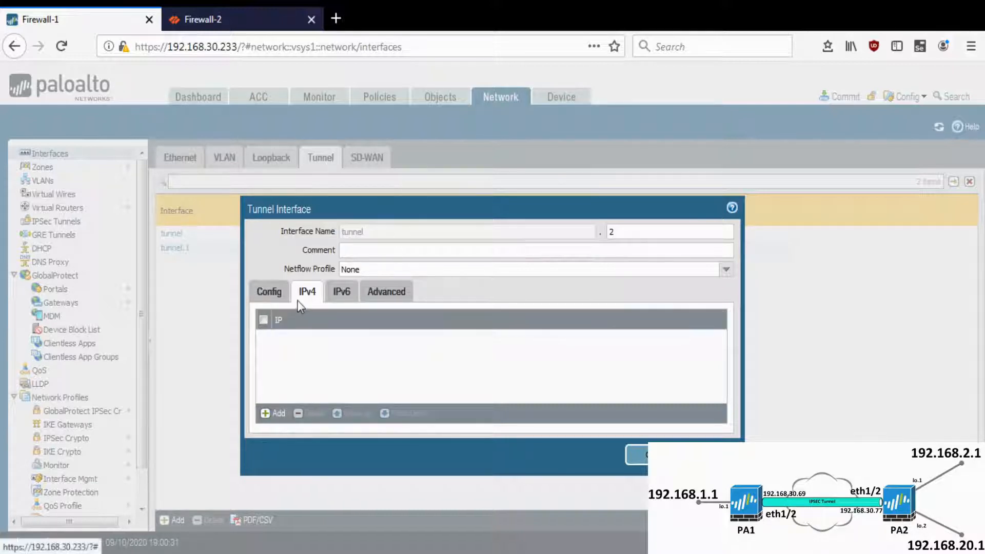
pyautogui.click(275, 302)
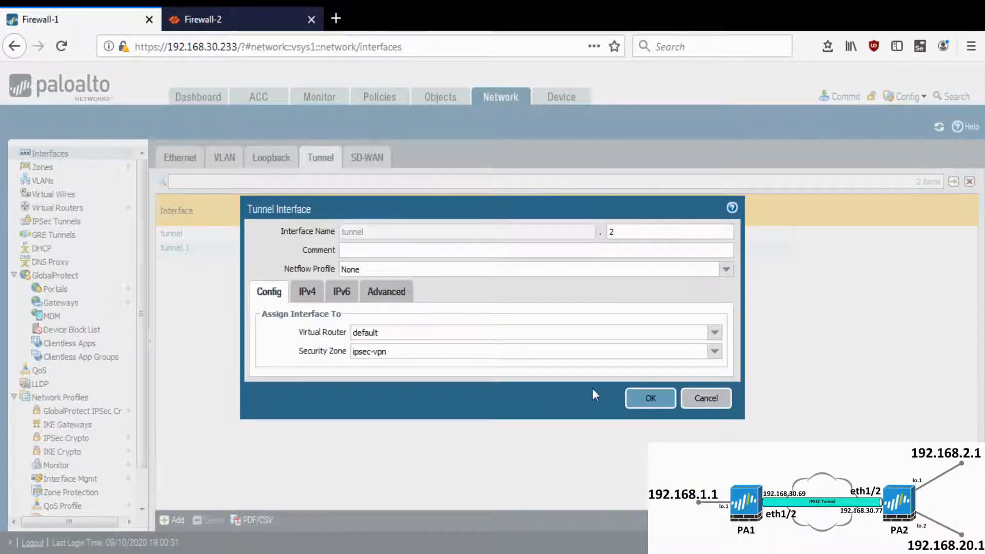
pyautogui.click(651, 398)
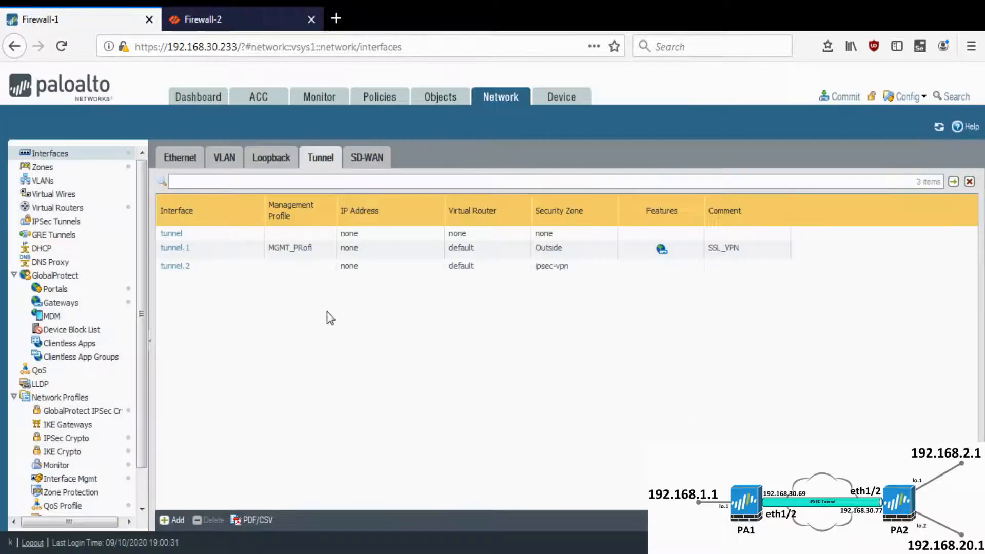
pyautogui.click(217, 272)
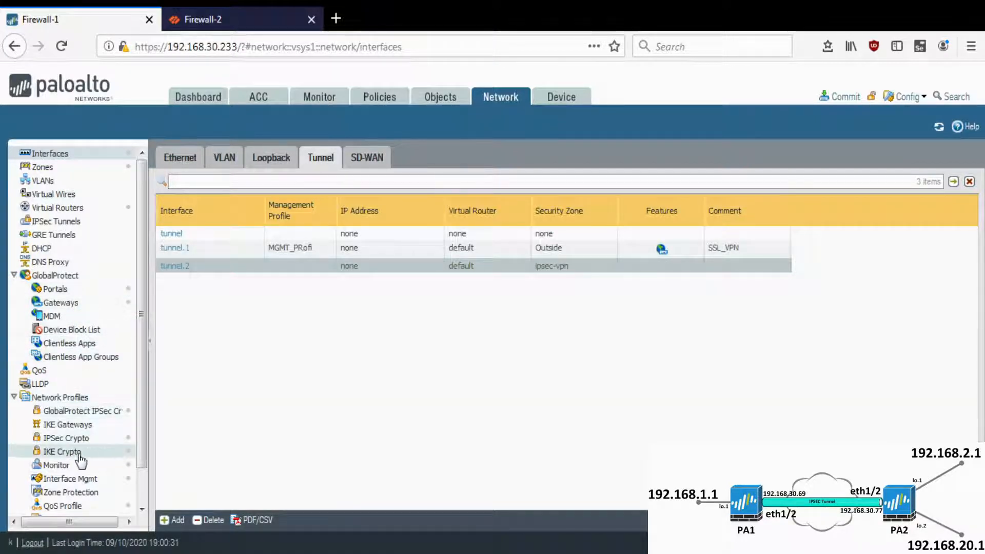
# Add an IKE crypto profile named ike-crypto with DH group set to group2.
pyautogui.click(62, 451)
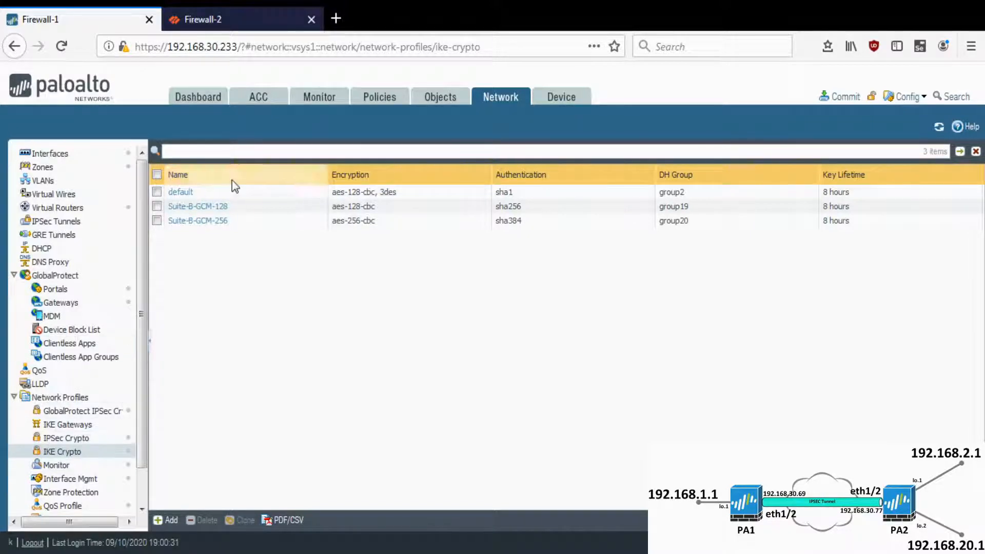
pyautogui.click(165, 520)
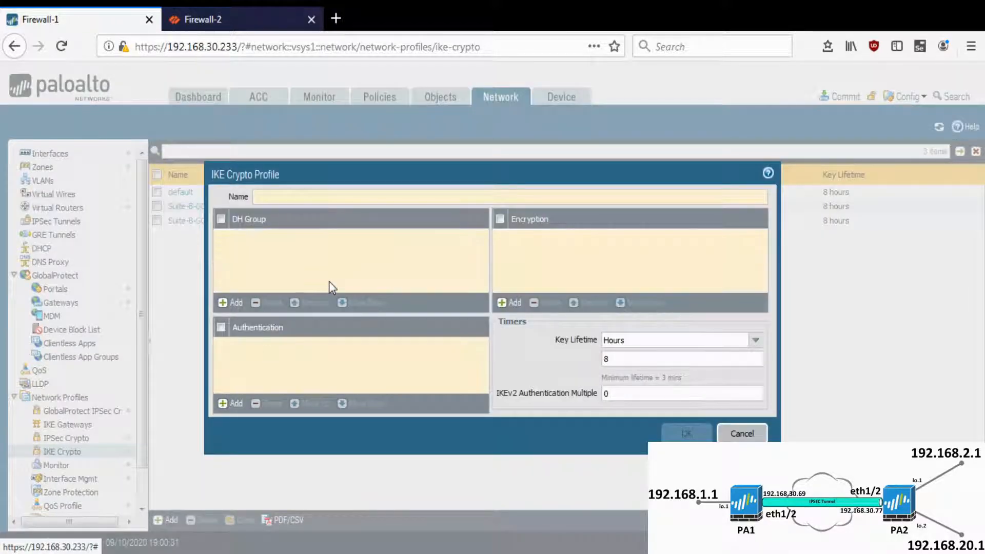
pyautogui.write('i')
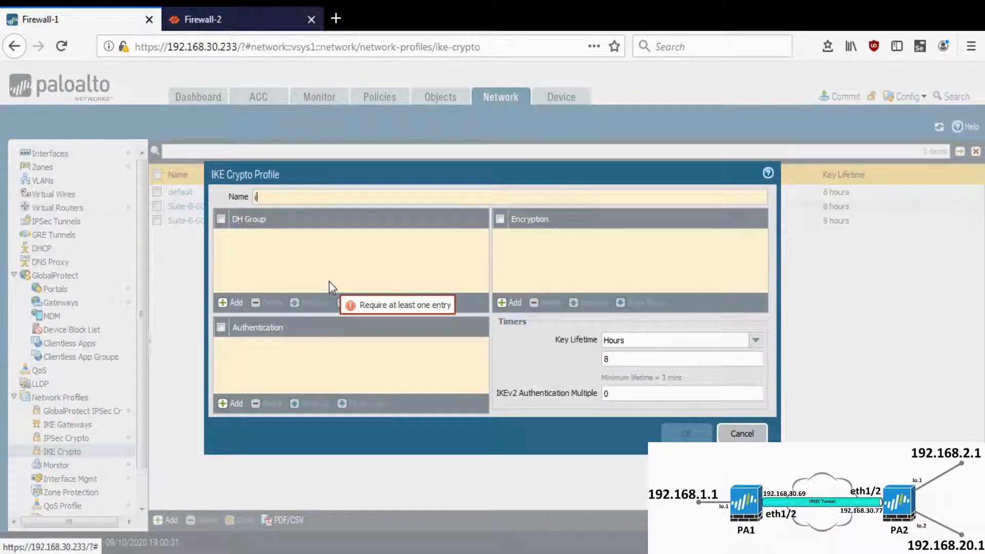
pyautogui.write('ke-cr')
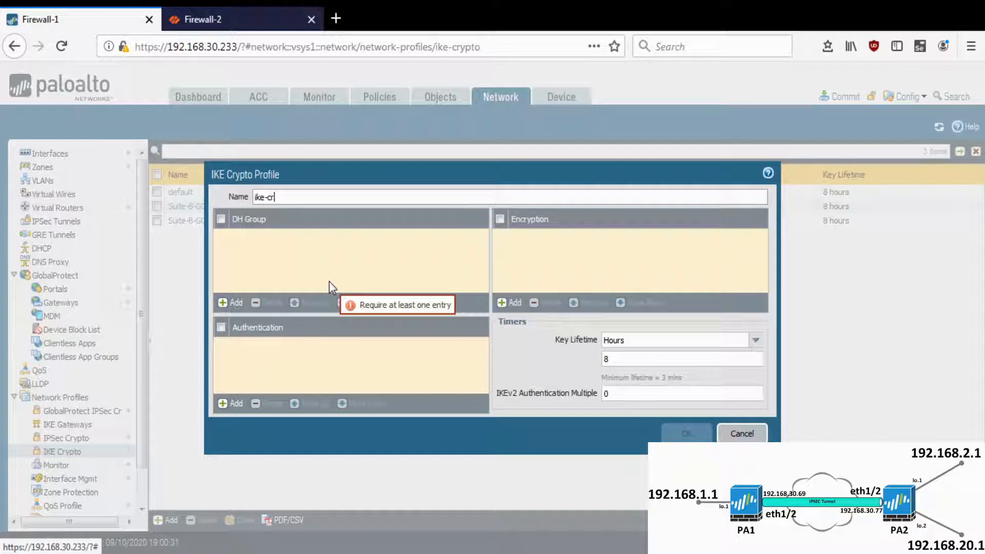
pyautogui.write('ypto')
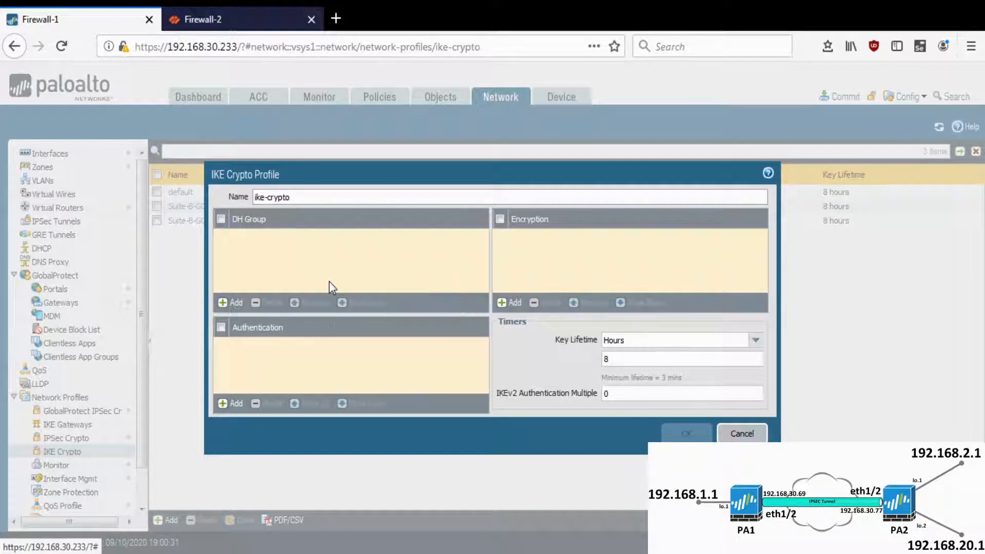
pyautogui.click(229, 304)
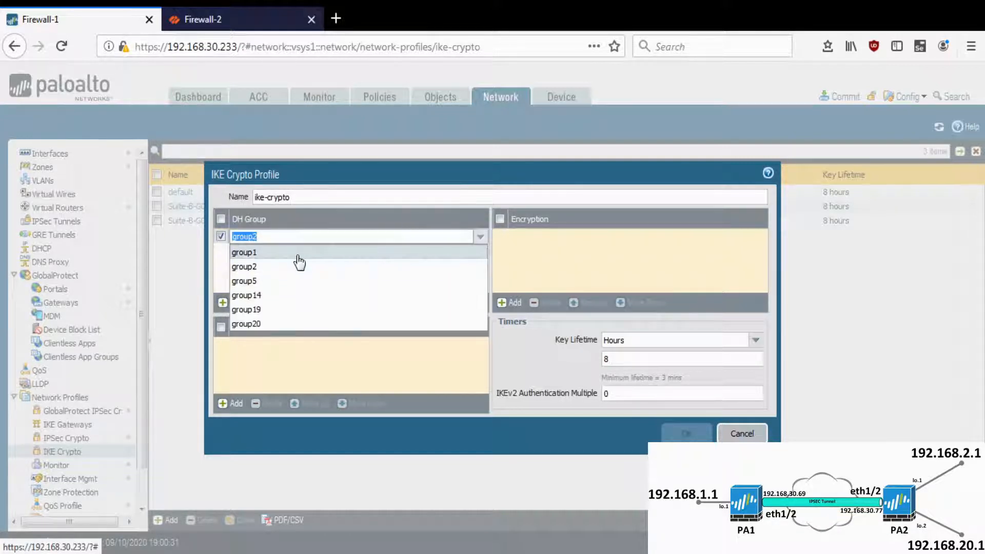
pyautogui.click(289, 277)
# Set the IKE crypto profile's authentication to sha256 and encryption to aes-256-cbc, and save it.
pyautogui.click(232, 404)
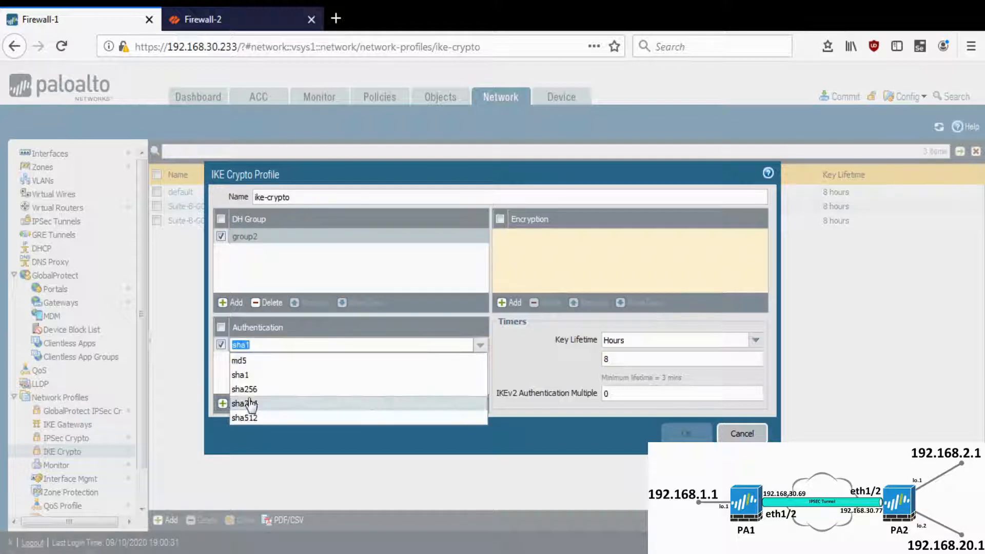
pyautogui.click(267, 390)
pyautogui.click(512, 303)
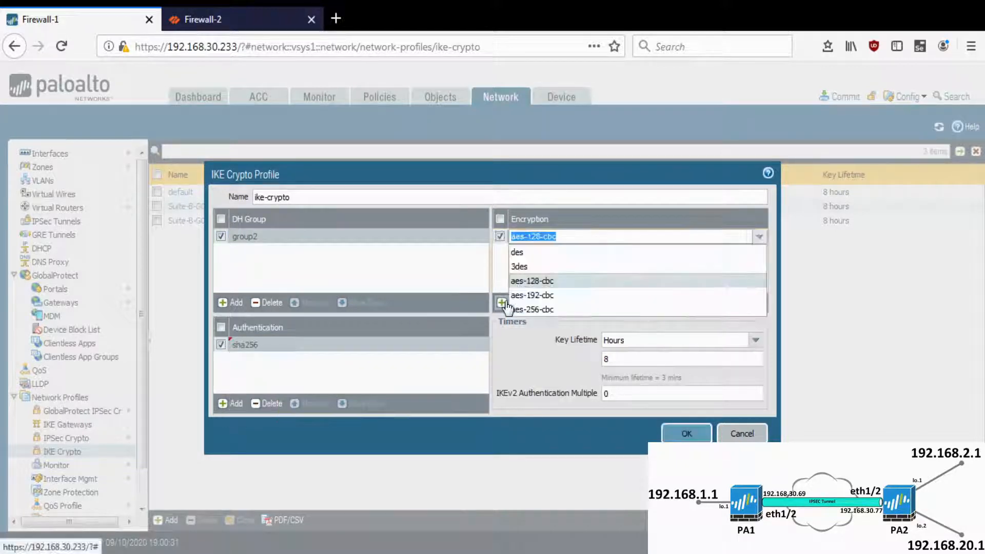
pyautogui.click(564, 309)
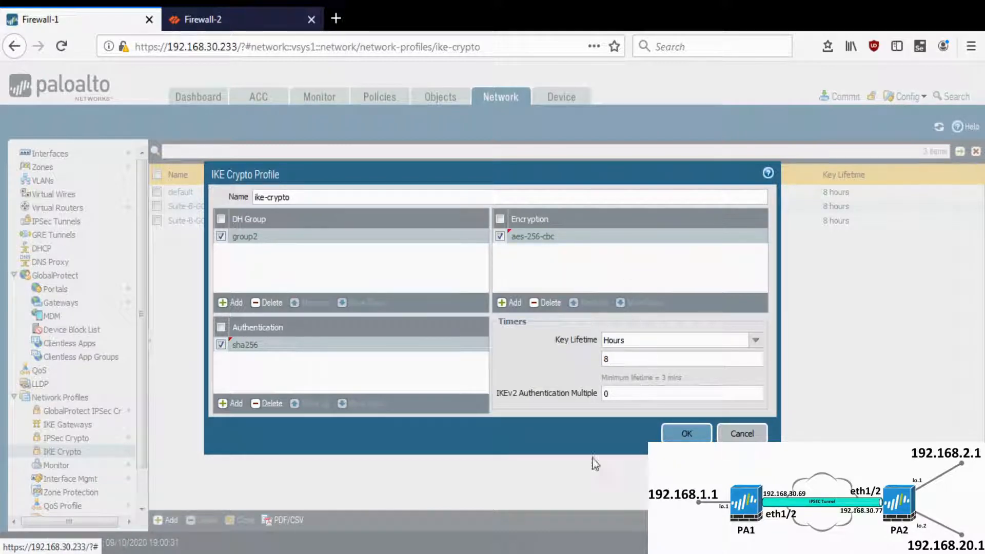
pyautogui.click(686, 434)
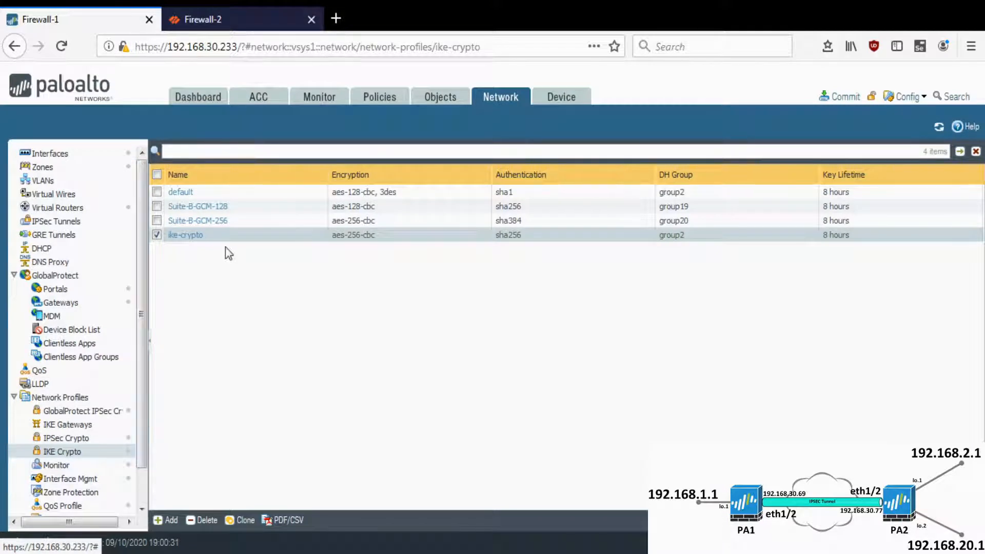
# Add an IPSec crypto profile named ipsec-crypto.
pyautogui.click(77, 439)
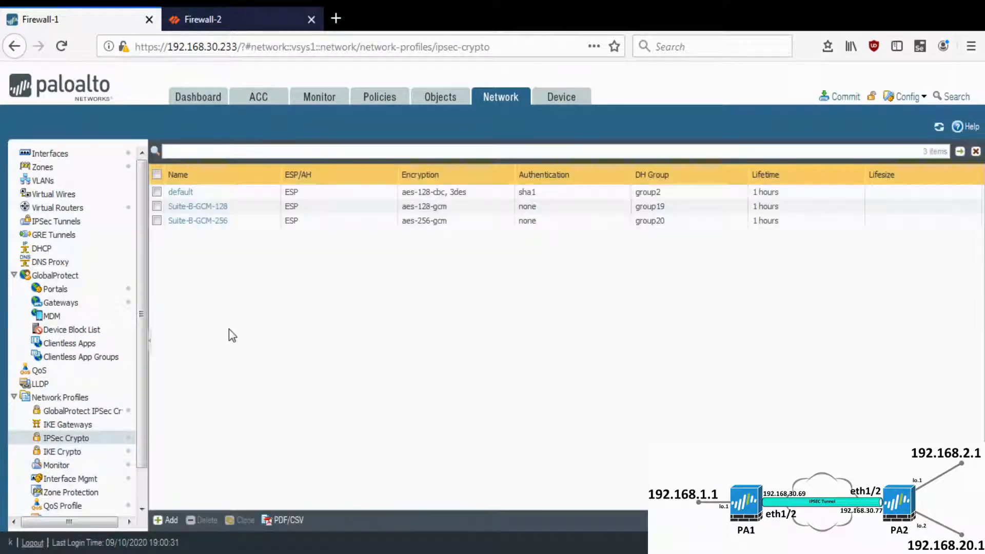
pyautogui.click(157, 521)
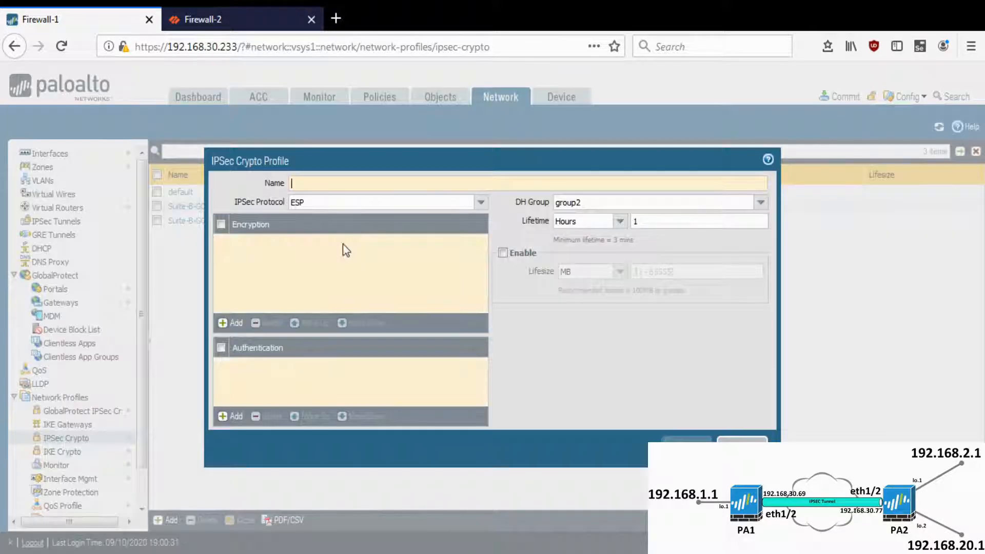
pyautogui.write('ipsec')
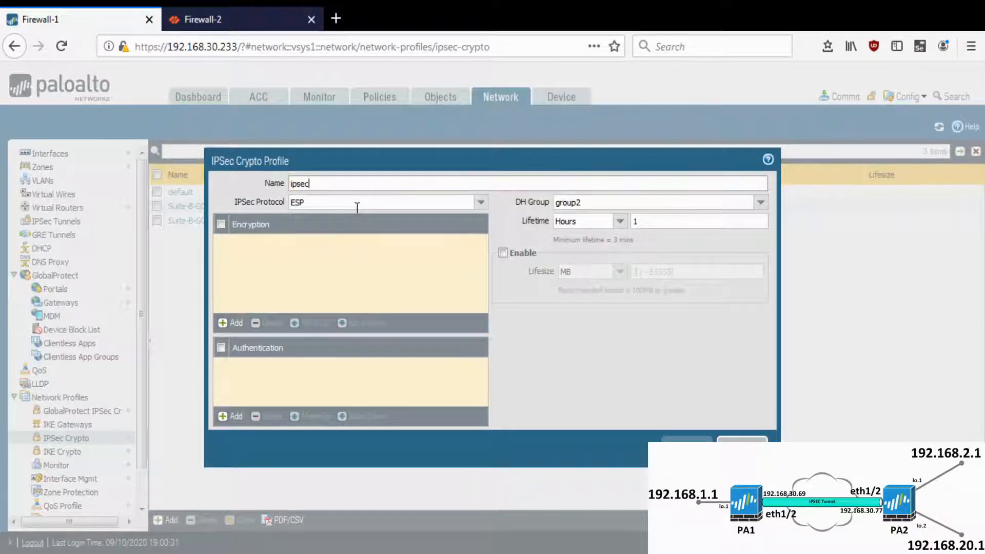
pyautogui.write('-crypto')
# Add aes-256-cbc encryption and sha256 authentication to the IPSec crypto profile.
pyautogui.click(236, 323)
pyautogui.click(272, 315)
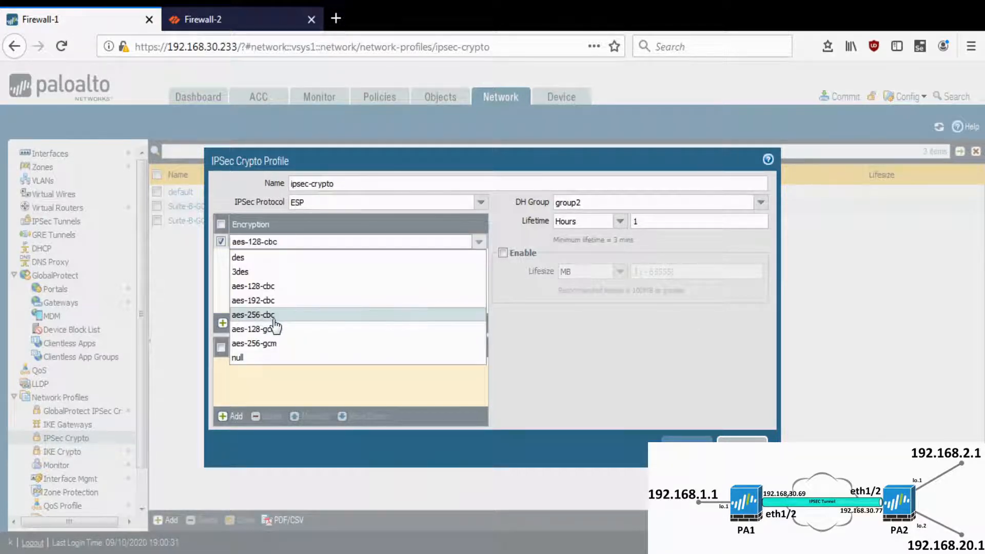
pyautogui.click(236, 417)
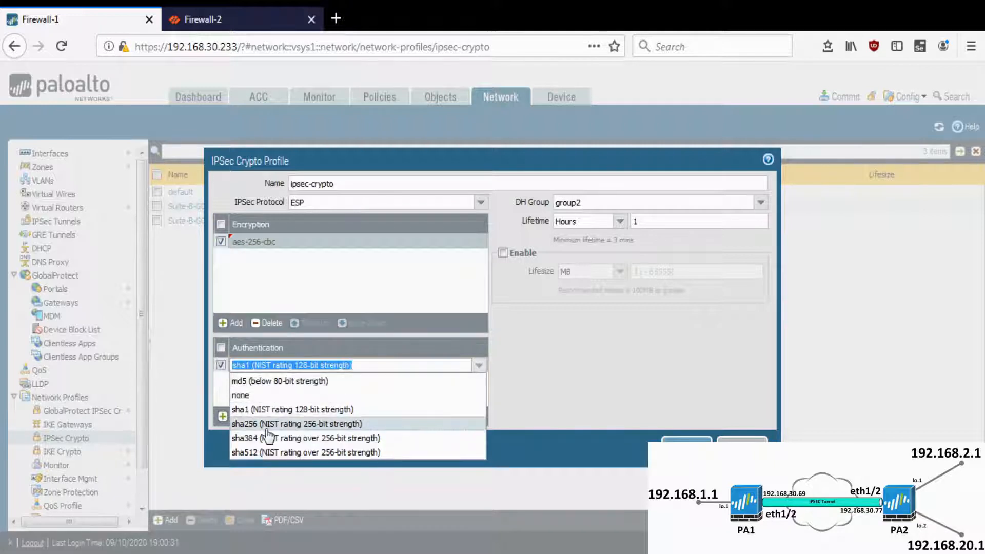
pyautogui.click(269, 421)
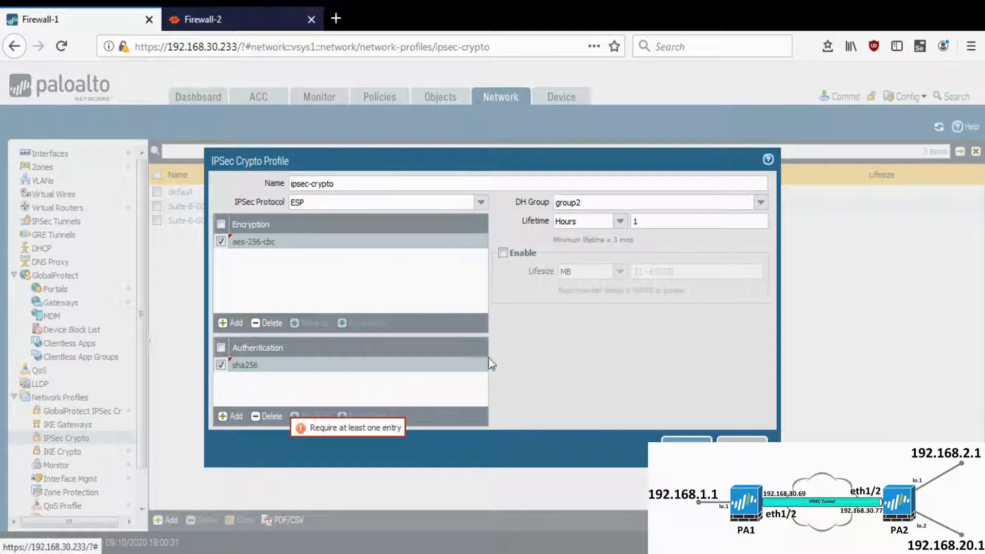
# Try the no-pfs option as the IPSec crypto profile's DH group.
pyautogui.click(762, 205)
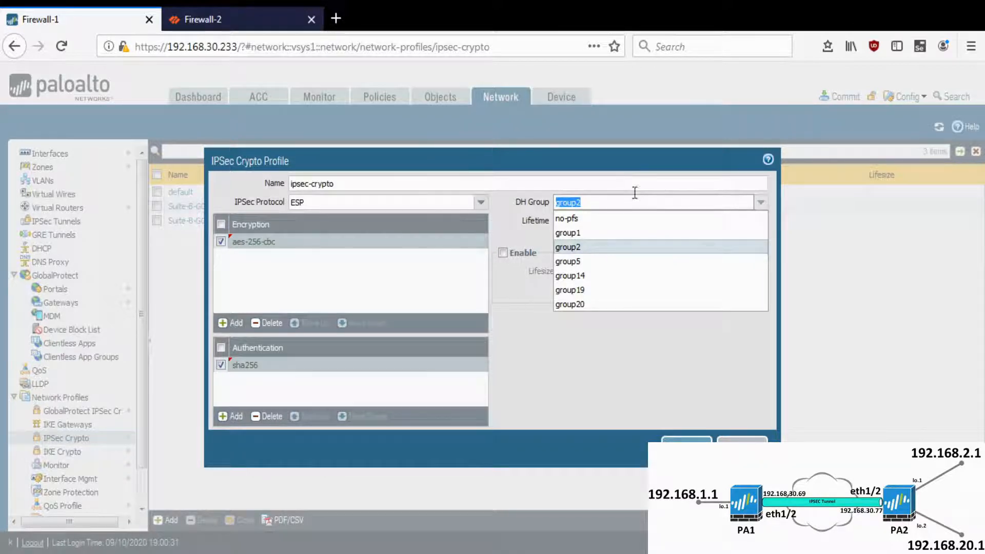
pyautogui.click(629, 221)
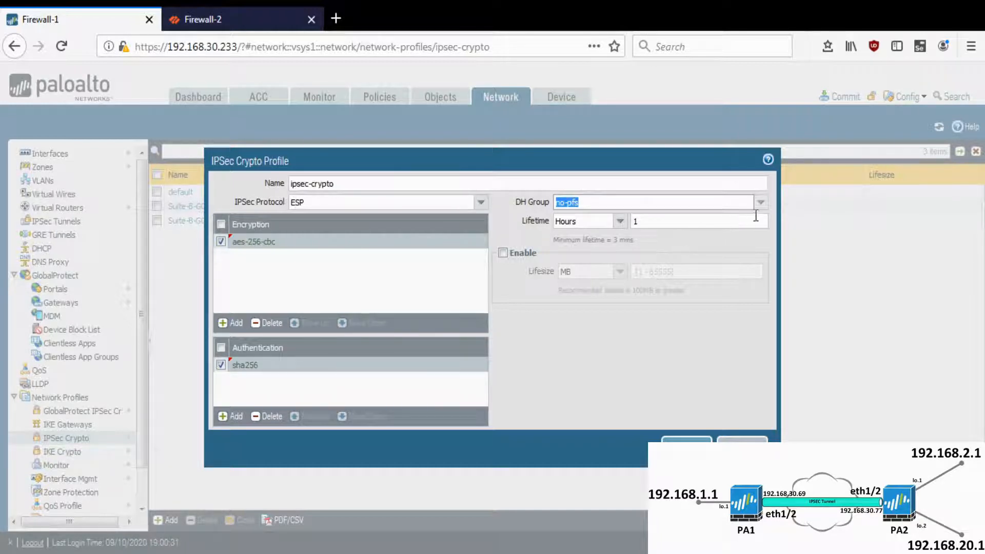
pyautogui.click(607, 202)
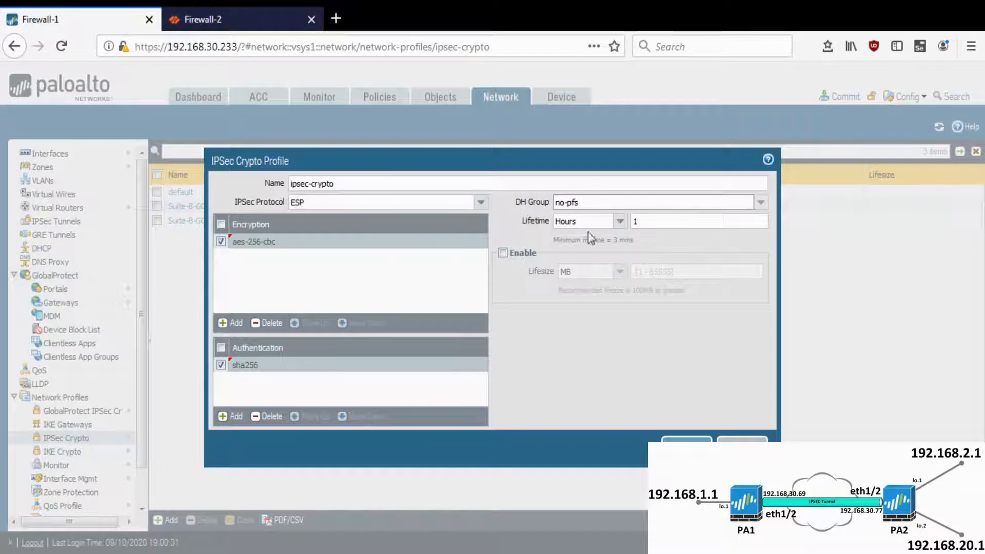
pyautogui.moveTo(585, 202); pyautogui.dragTo(521, 200)
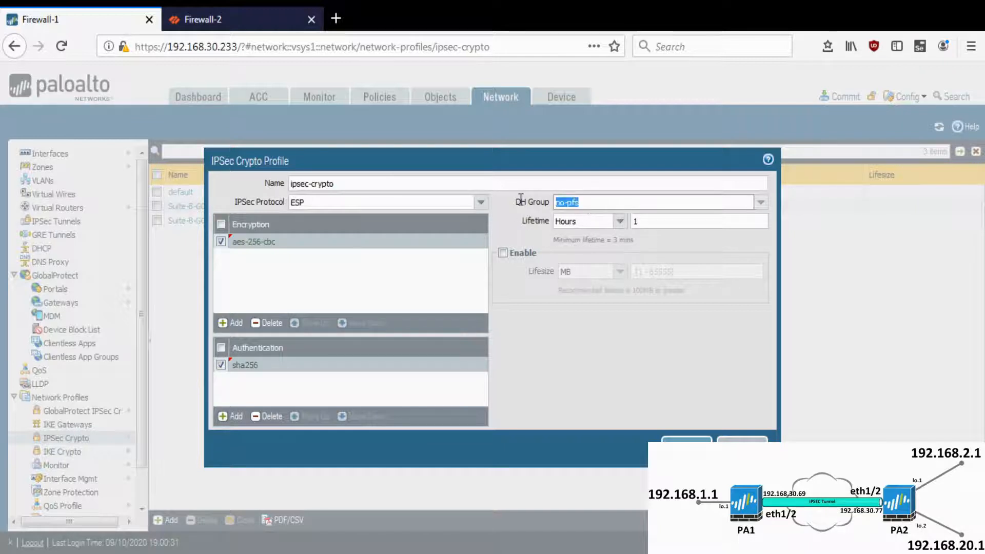
pyautogui.click(612, 348)
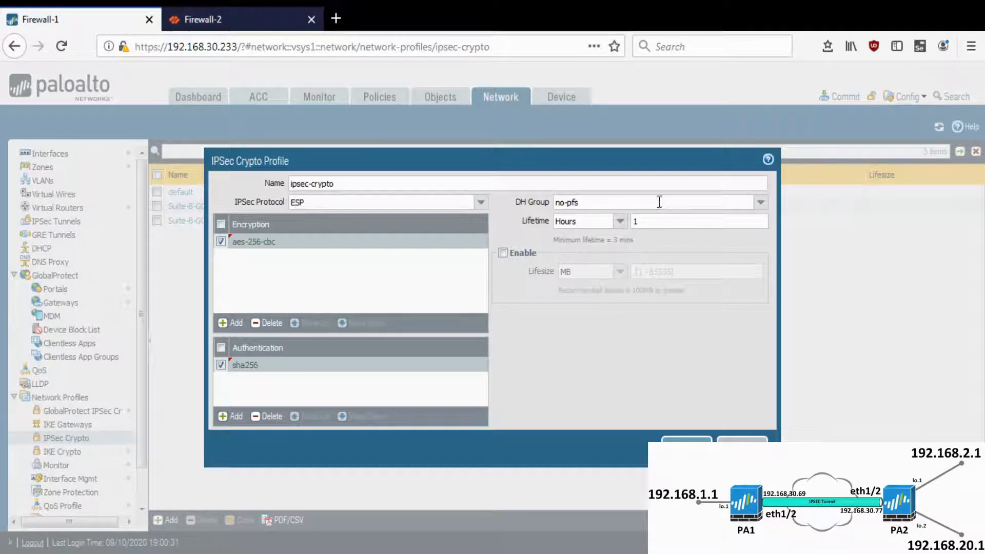
# Set the IPSec crypto profile's DH group to group2 and save the profile.
pyautogui.click(761, 202)
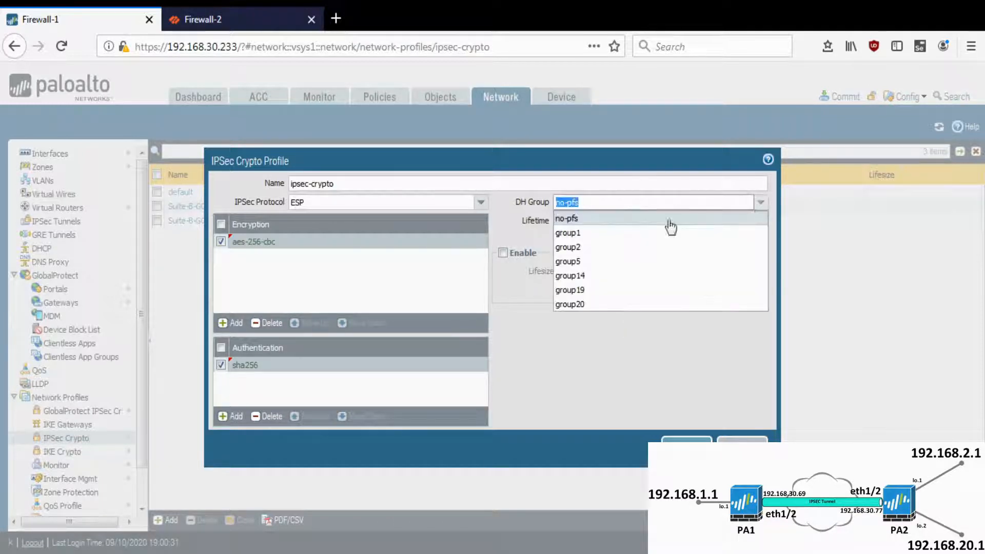
pyautogui.click(600, 247)
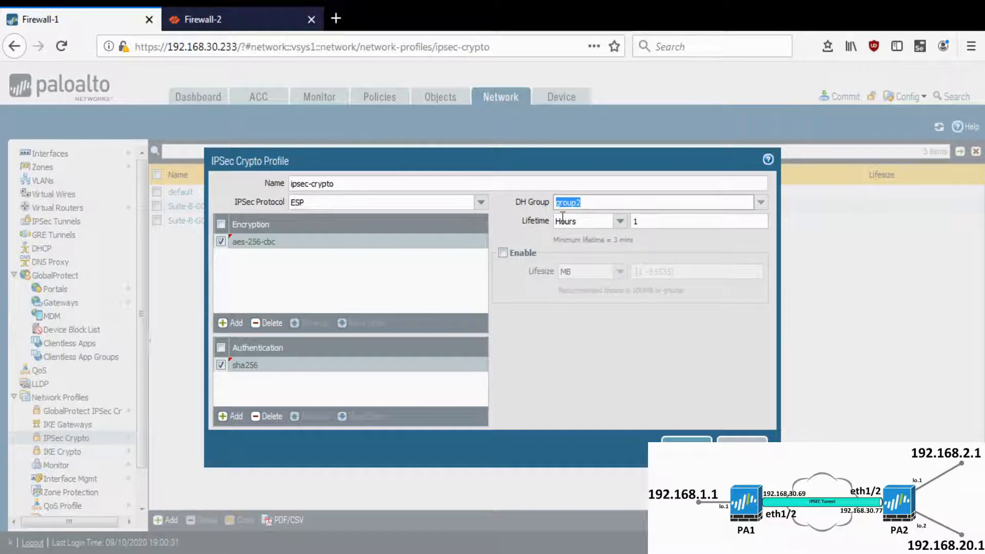
pyautogui.press('Tab')
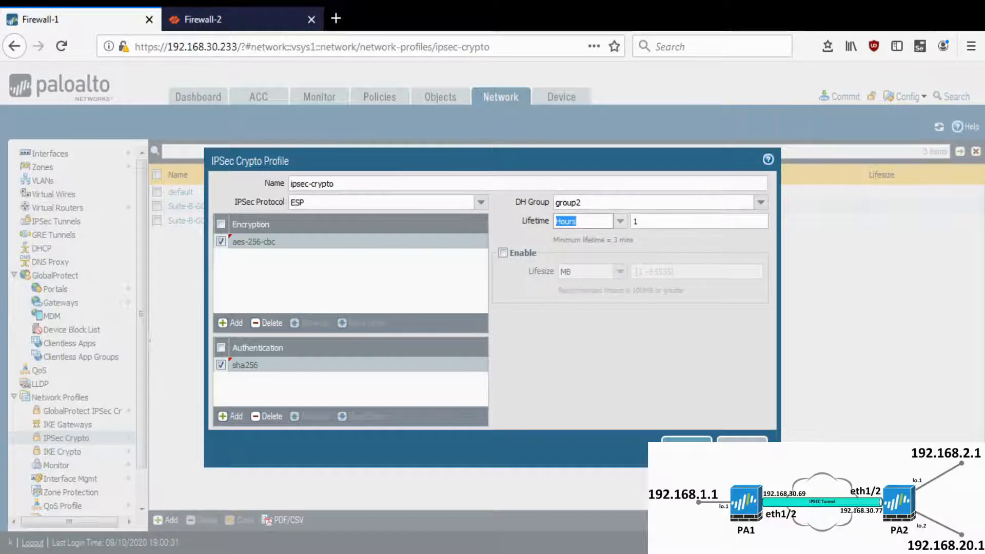
pyautogui.click(687, 445)
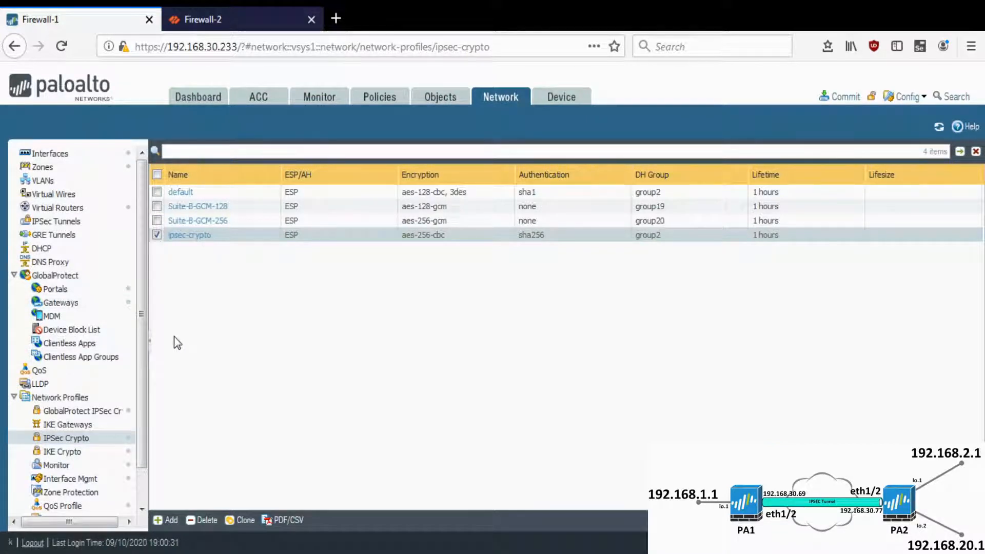
# Add an IKE gateway named ike-192.168.30.77 after the peer firewall's address.
pyautogui.click(68, 425)
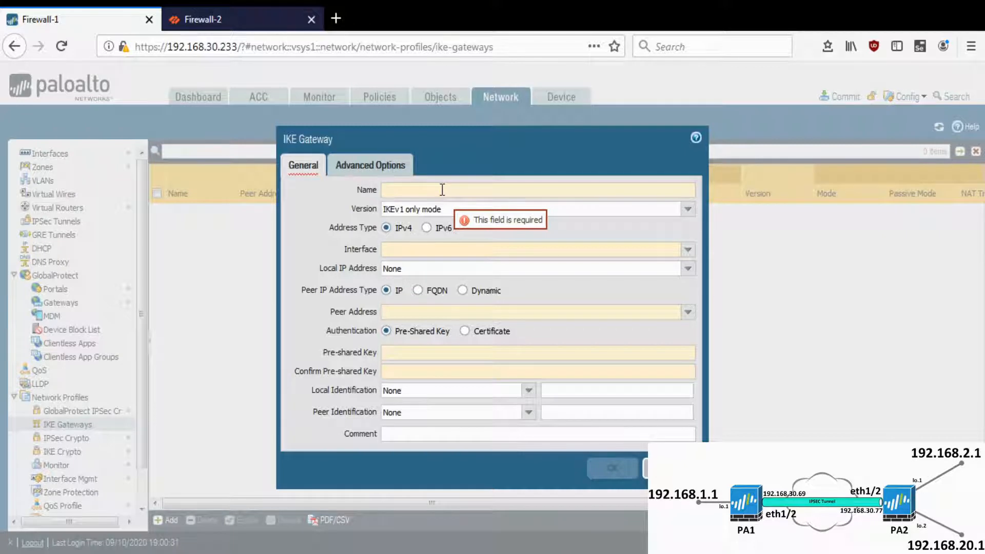
pyautogui.write('ike')
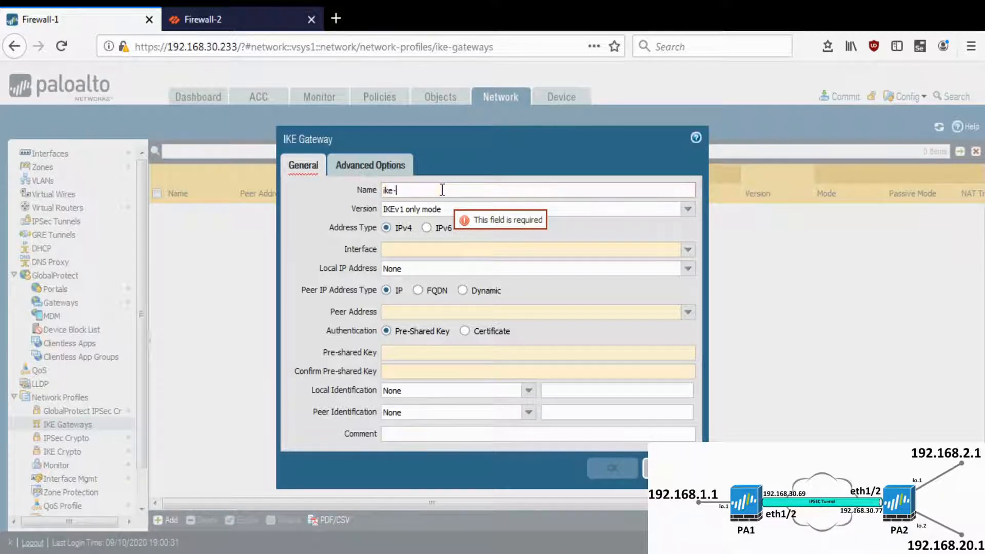
pyautogui.write('-19')
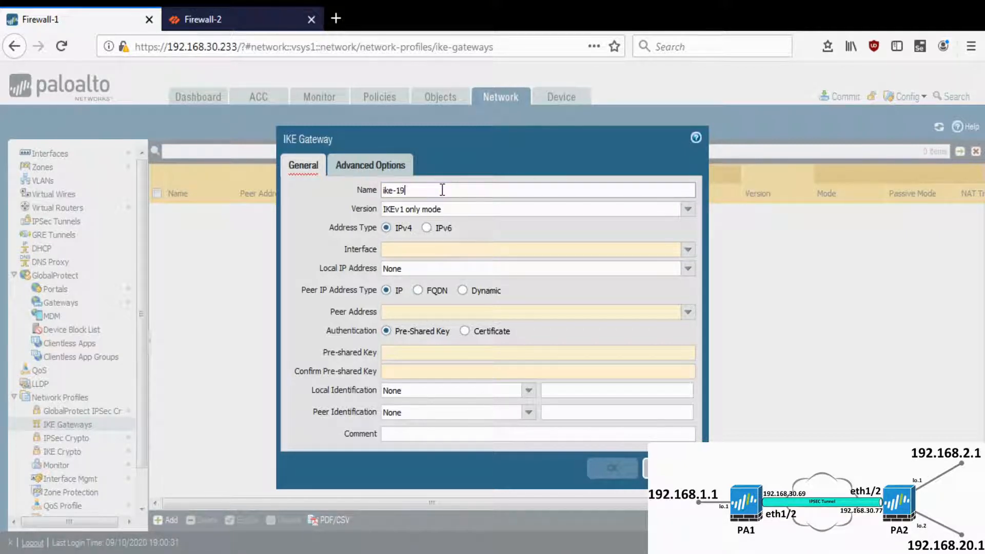
pyautogui.write('2.168.')
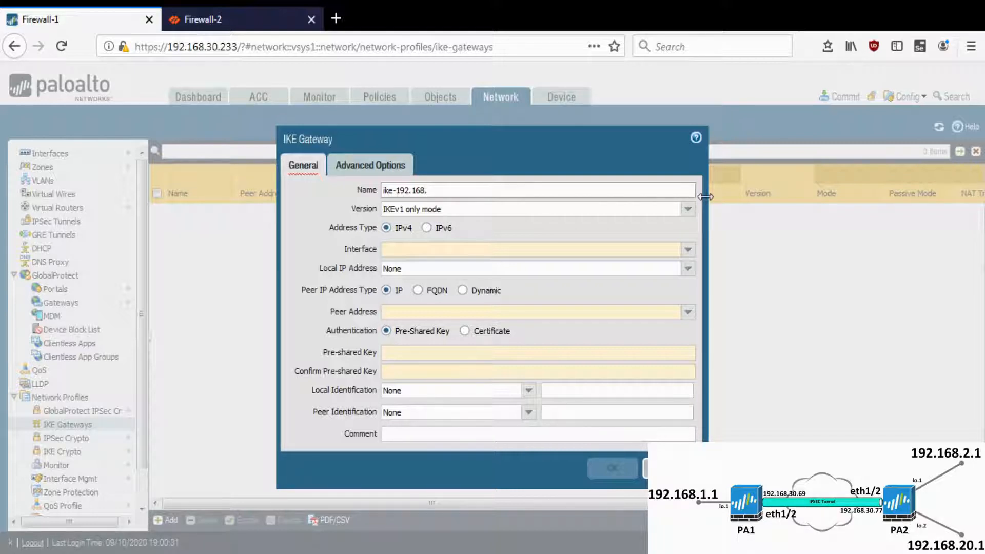
pyautogui.write('0')
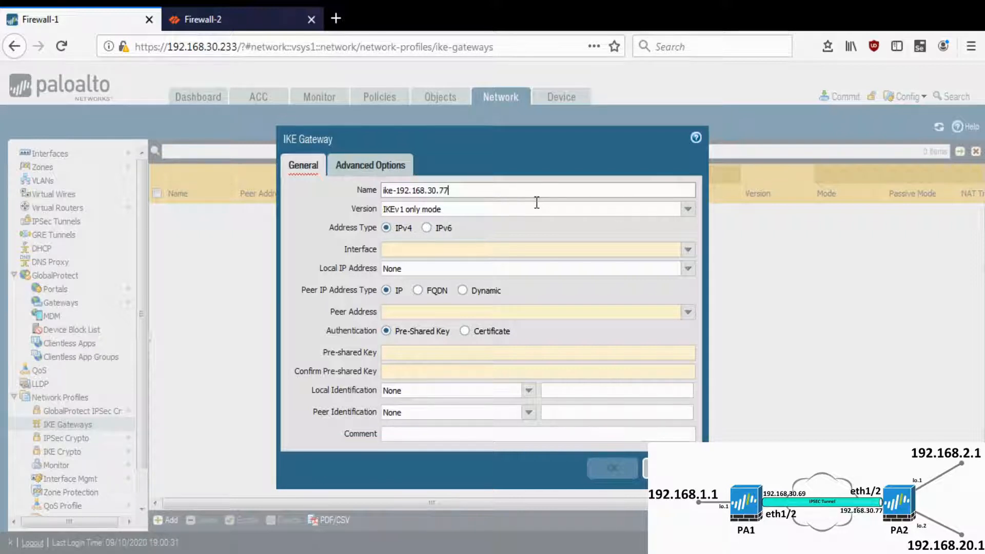
pyautogui.write('.77')
pyautogui.doubleClick(422, 191)
pyautogui.moveTo(397, 191); pyautogui.dragTo(487, 191)
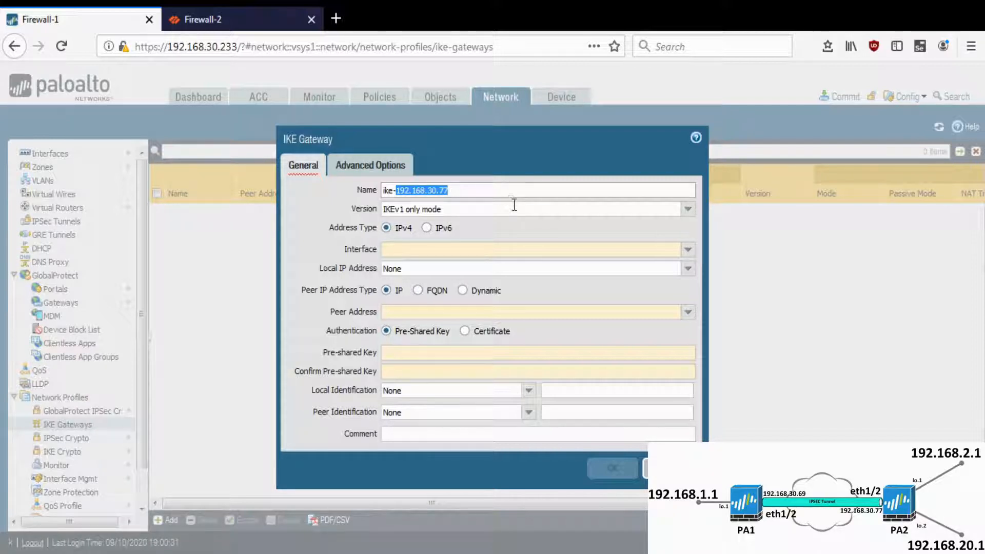
pyautogui.click(521, 221)
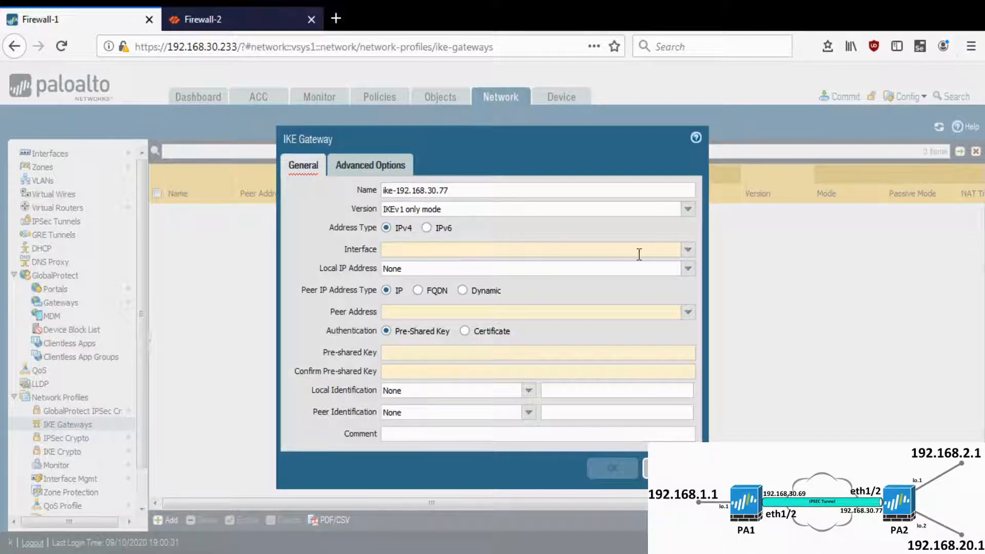
# Set the IKE gateway's interface to ethernet1/2 and its local IP address to 192.168.30.69/24.
pyautogui.click(688, 251)
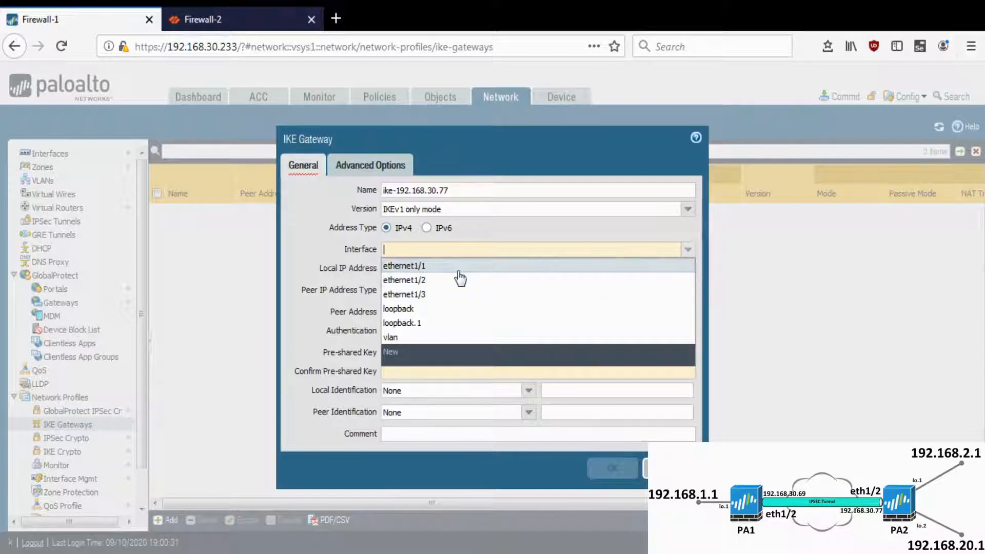
pyautogui.click(430, 285)
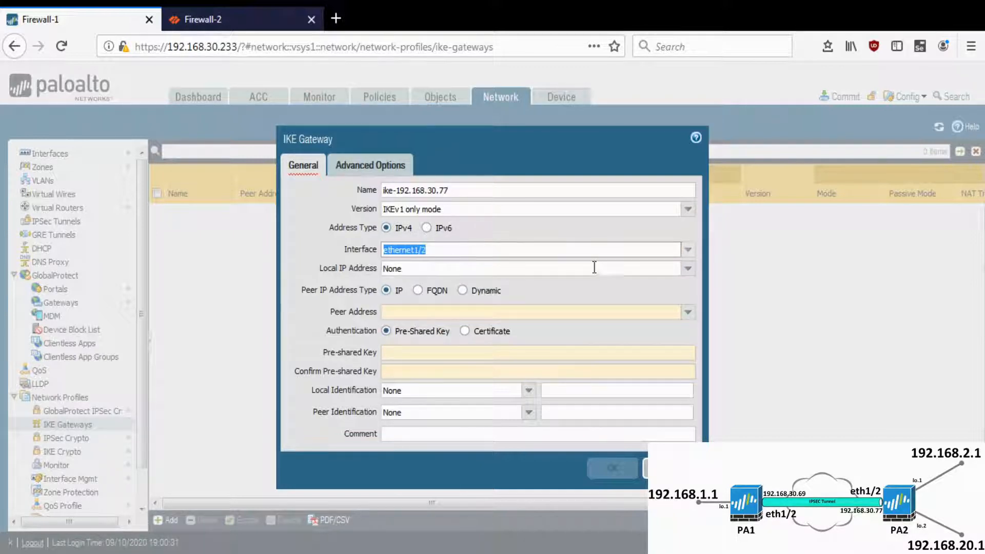
pyautogui.click(689, 272)
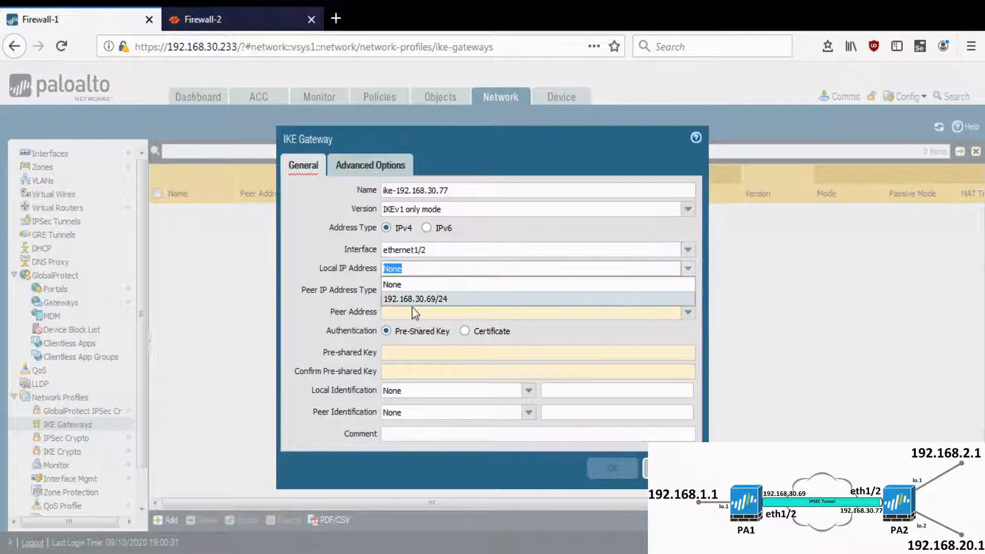
pyautogui.click(413, 306)
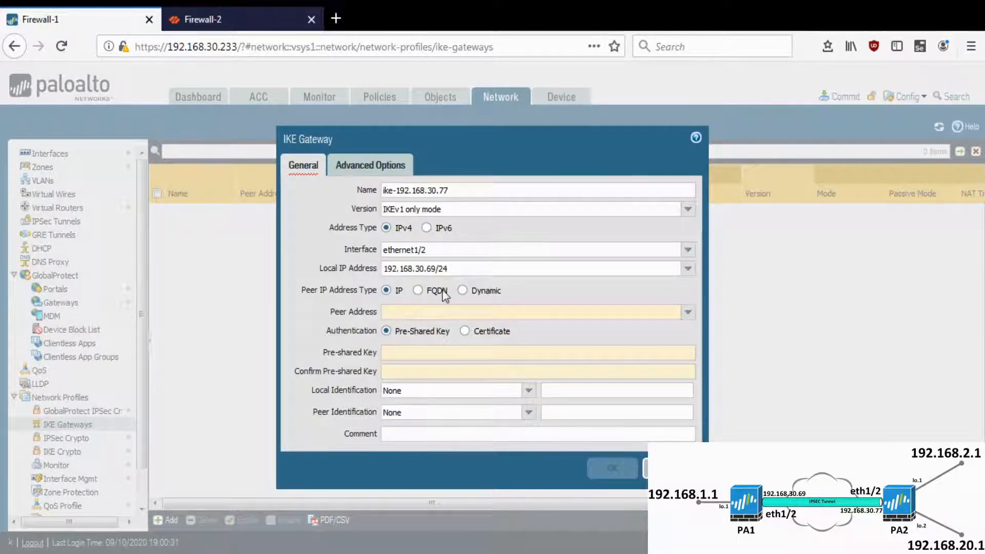
# Try the FQDN and Dynamic peer IP address types, and return the selection to IP.
pyautogui.click(429, 313)
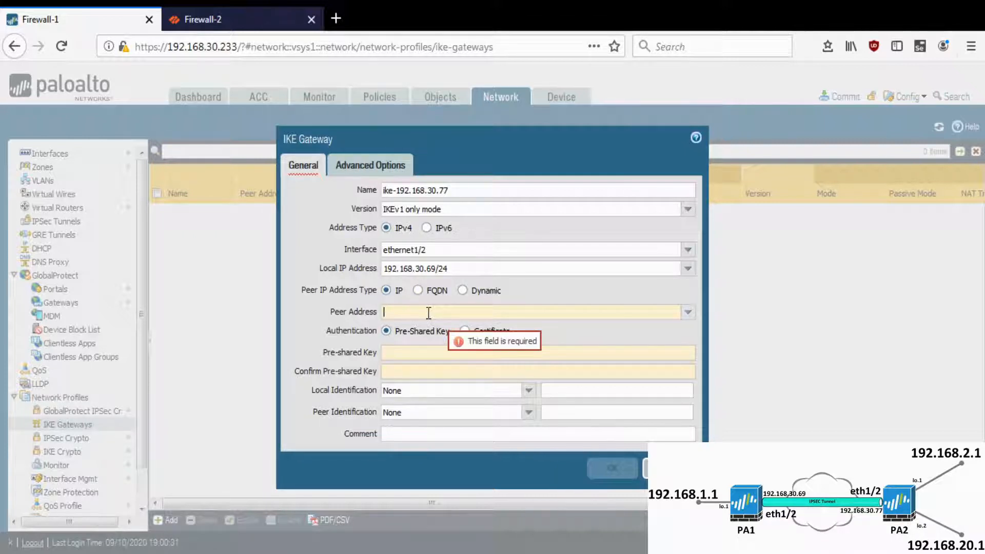
pyautogui.click(418, 291)
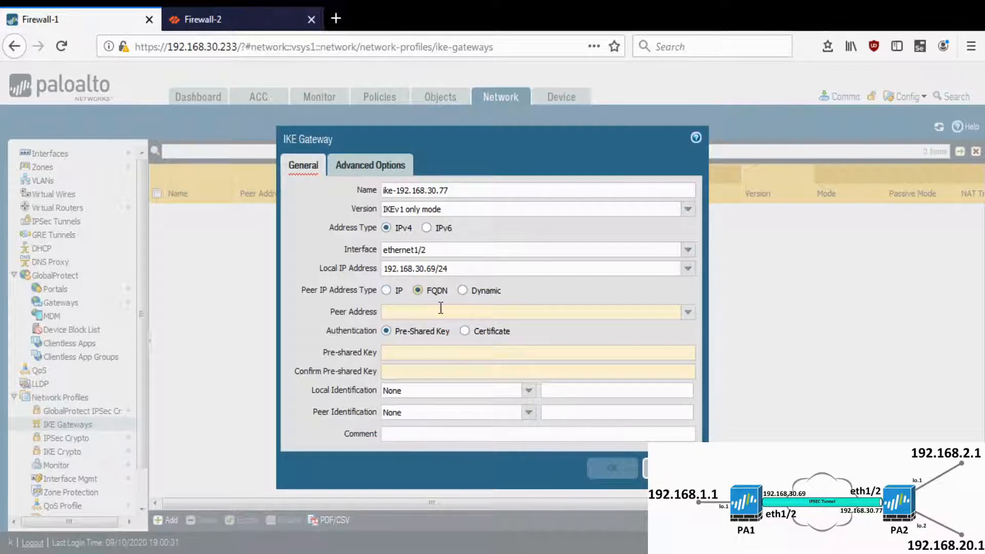
pyautogui.click(462, 290)
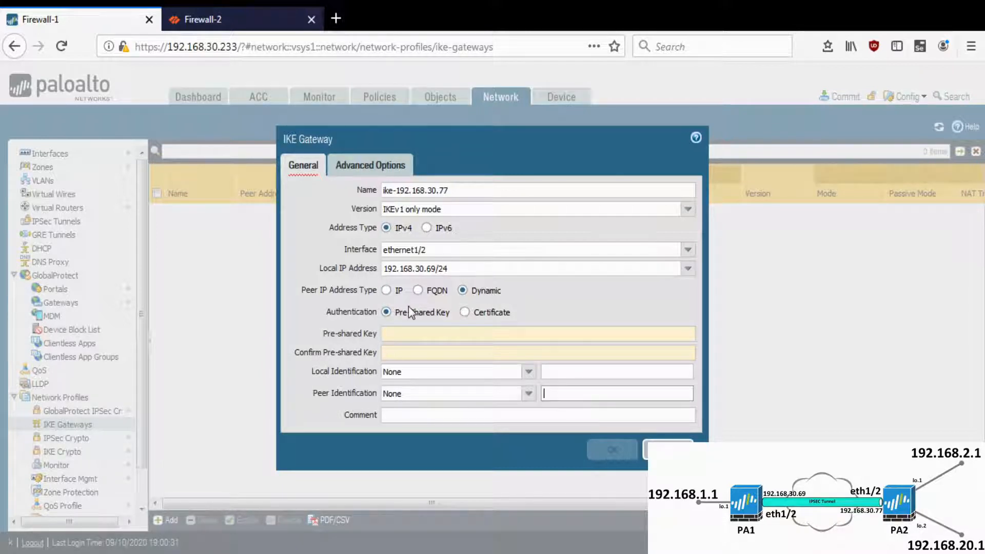
pyautogui.click(386, 290)
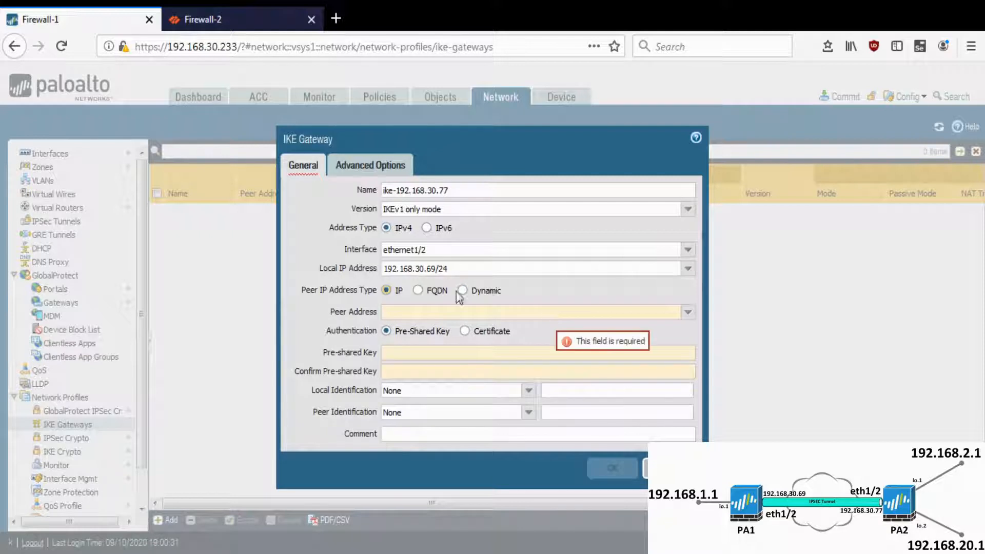
# Set the IKE gateway's peer address to 192.168.30.77.
pyautogui.click(455, 313)
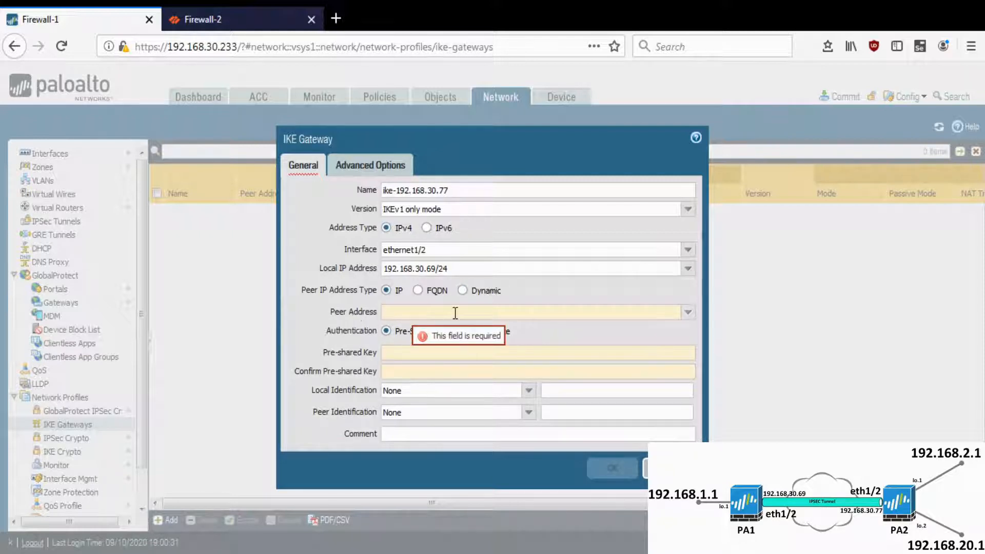
pyautogui.write('192.168.30.77')
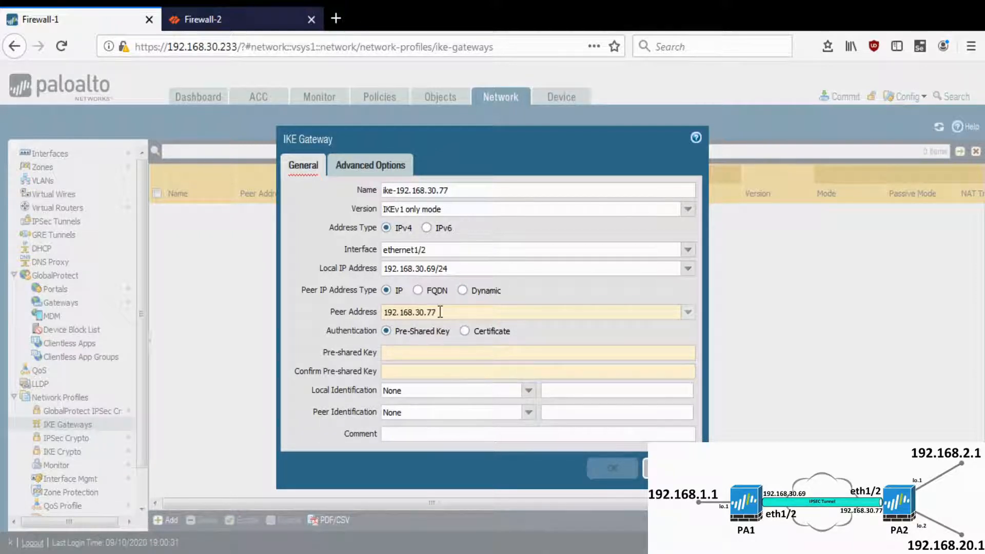
pyautogui.click(314, 308)
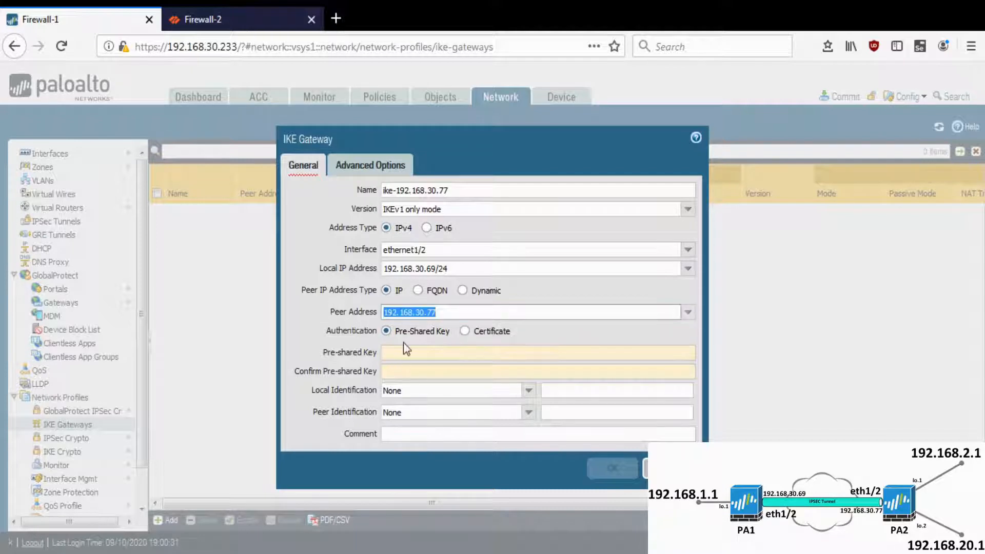
# Try certificate authentication for the IKE gateway, and return the selection to Pre-Shared Key.
pyautogui.click(420, 334)
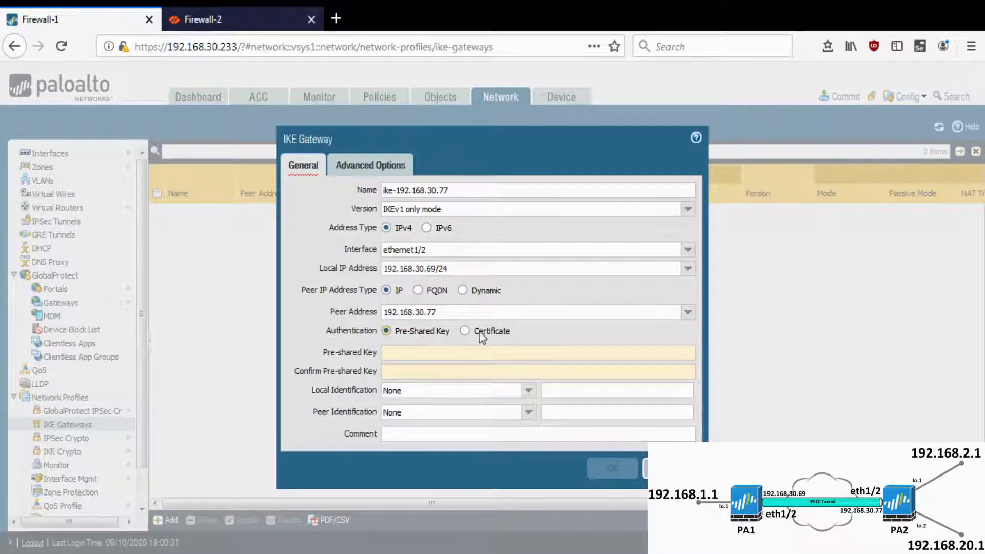
pyautogui.click(492, 332)
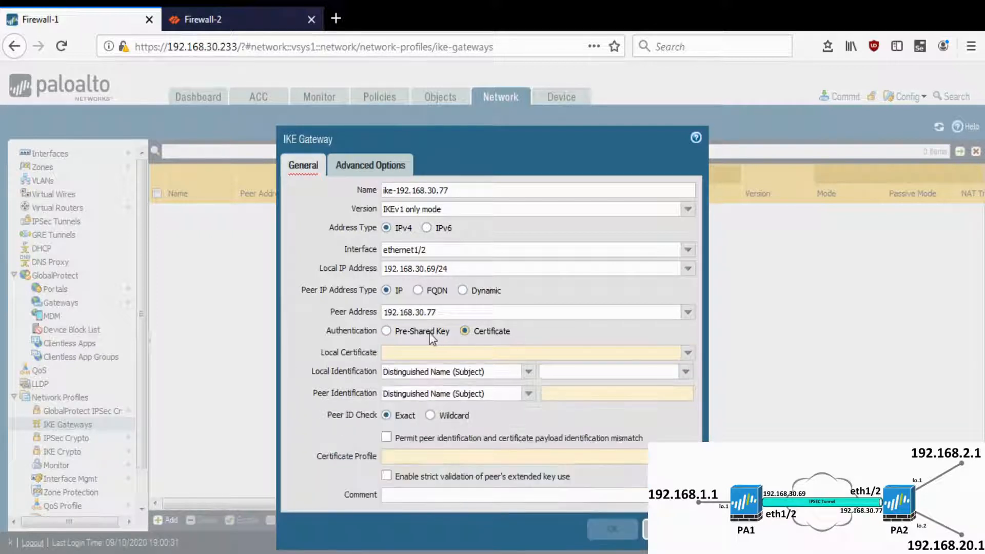
pyautogui.click(417, 334)
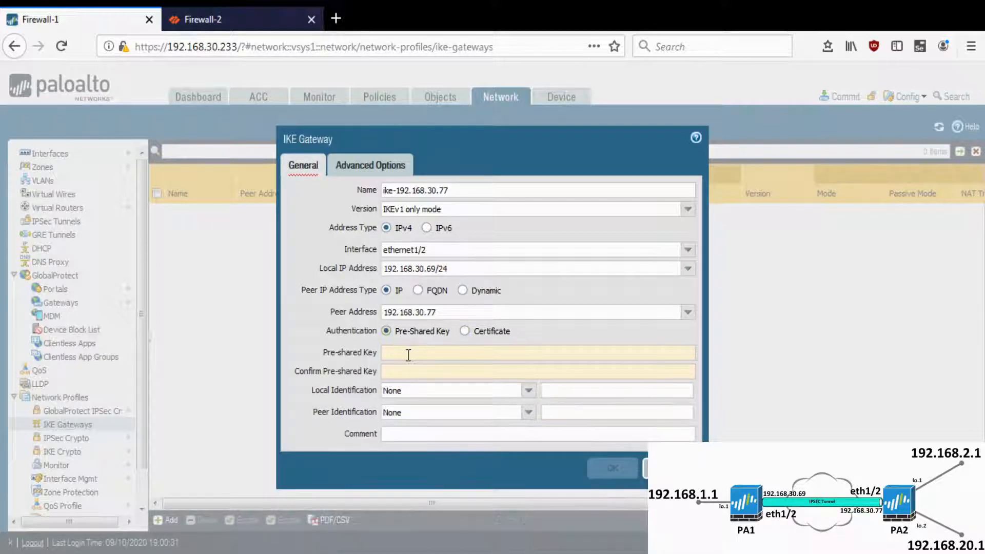
# Enter and confirm the IKE gateway's pre-shared key.
pyautogui.click(408, 353)
pyautogui.write('•••')
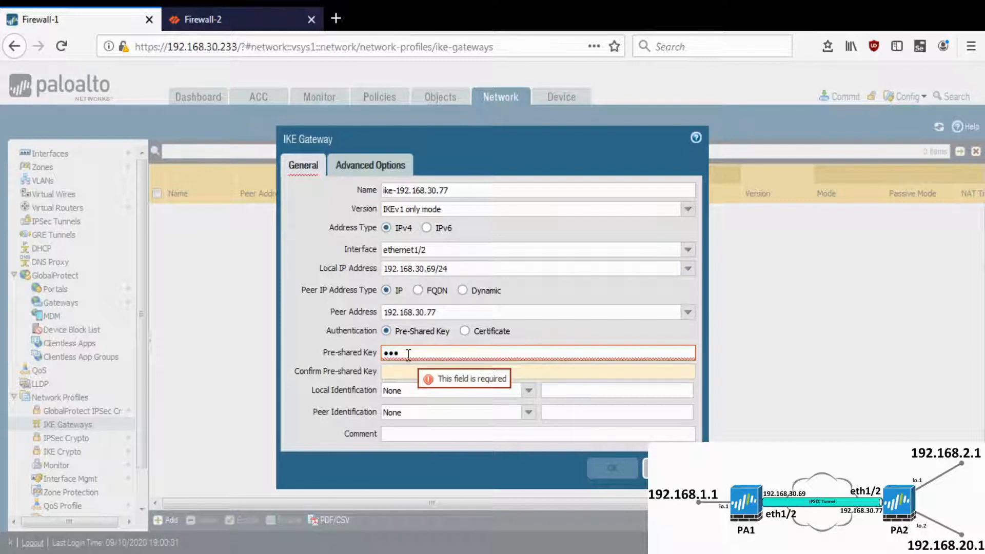
pyautogui.write('••••')
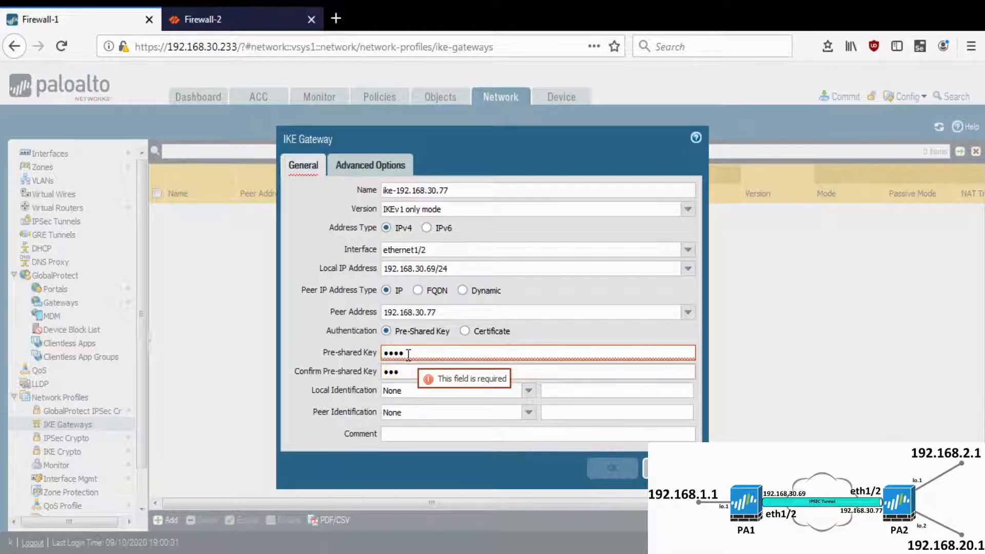
# Set the IKE gateway's exchange mode to main and its IKE crypto profile to ike-crypto, and save the gateway.
pyautogui.click(386, 166)
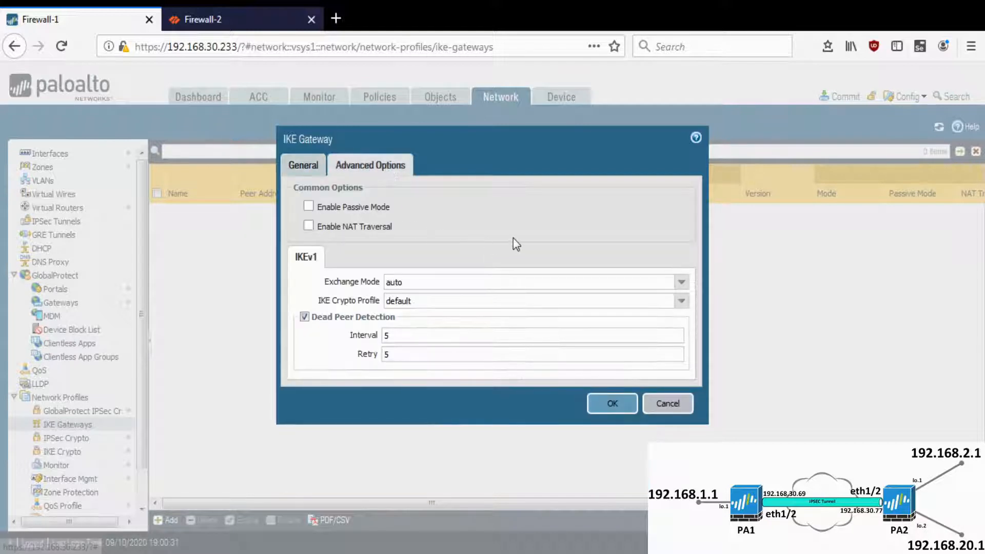
pyautogui.click(682, 286)
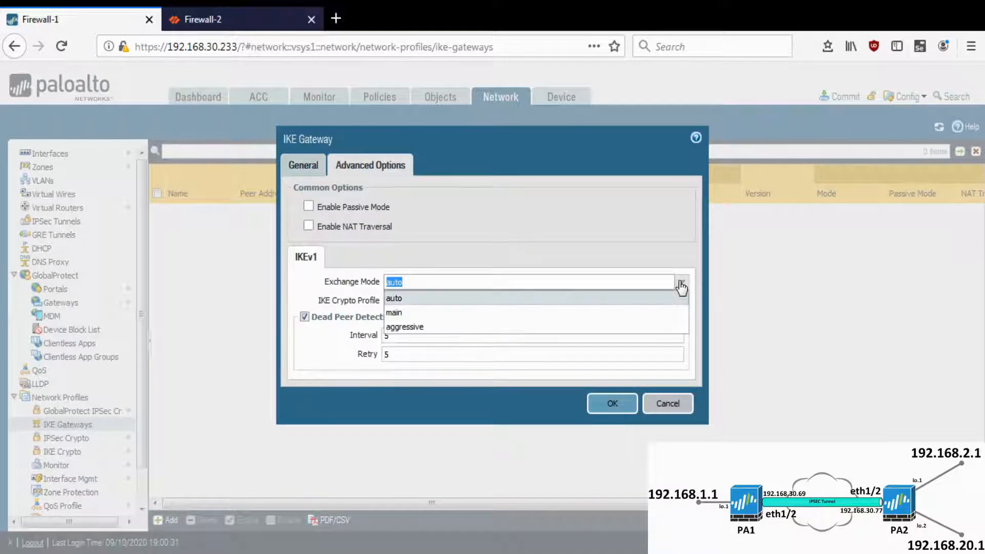
pyautogui.click(517, 314)
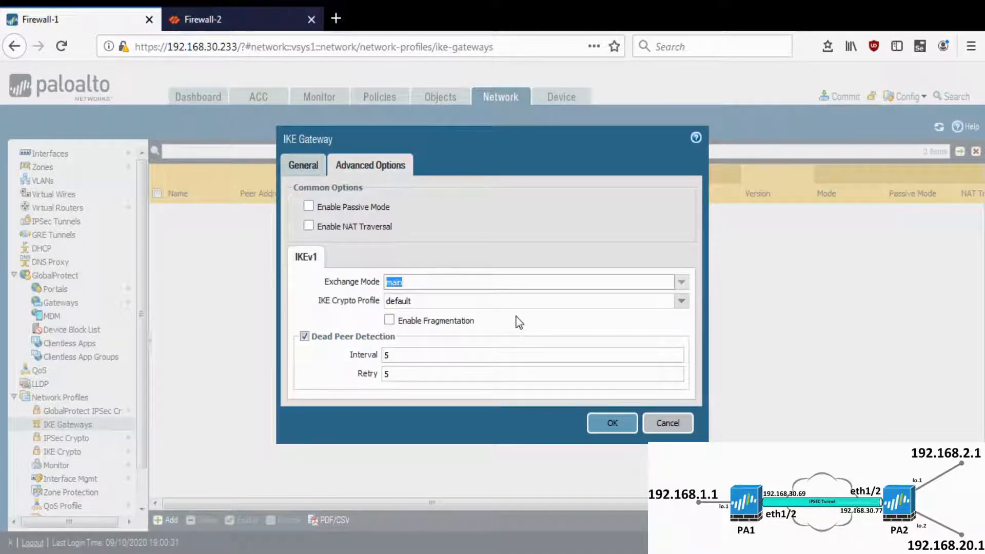
pyautogui.click(682, 303)
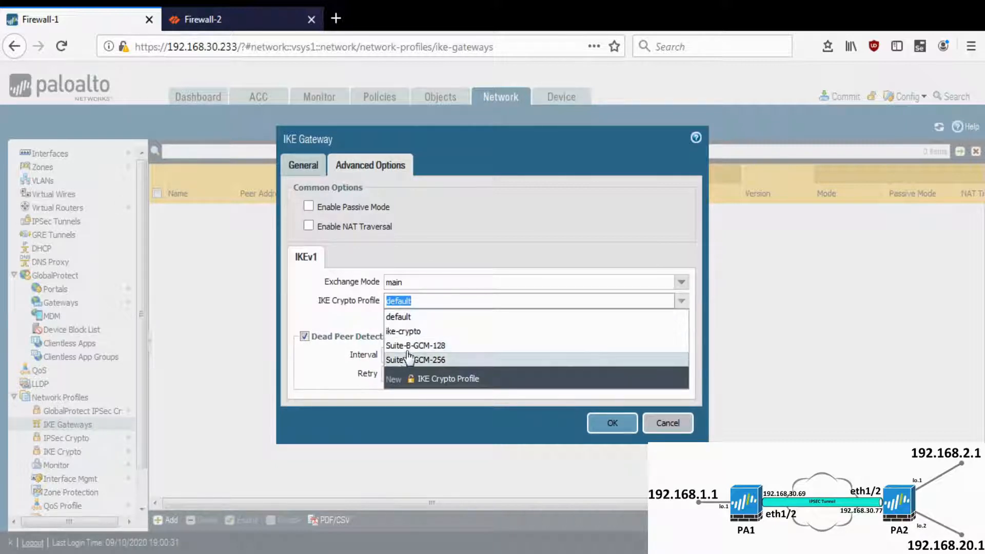
pyautogui.click(417, 332)
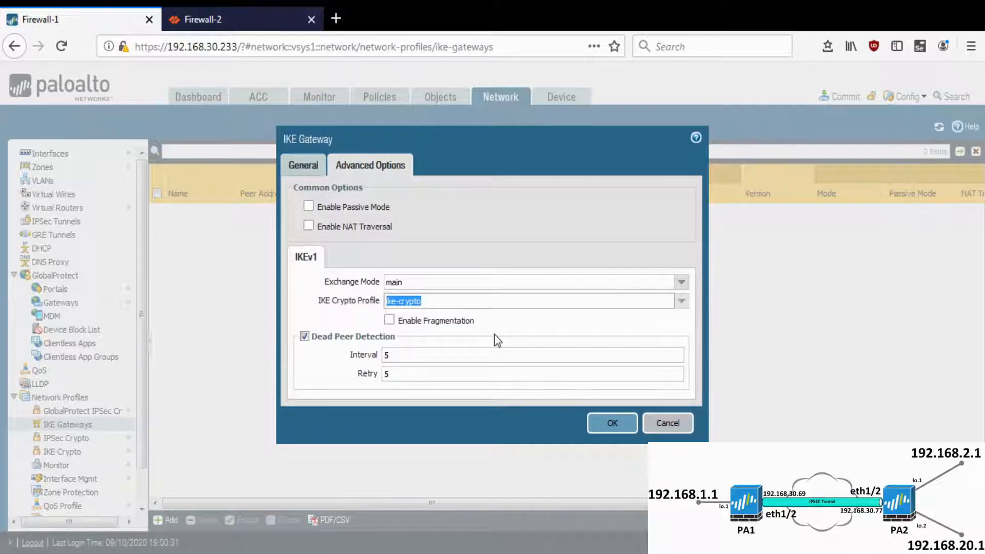
pyautogui.click(329, 313)
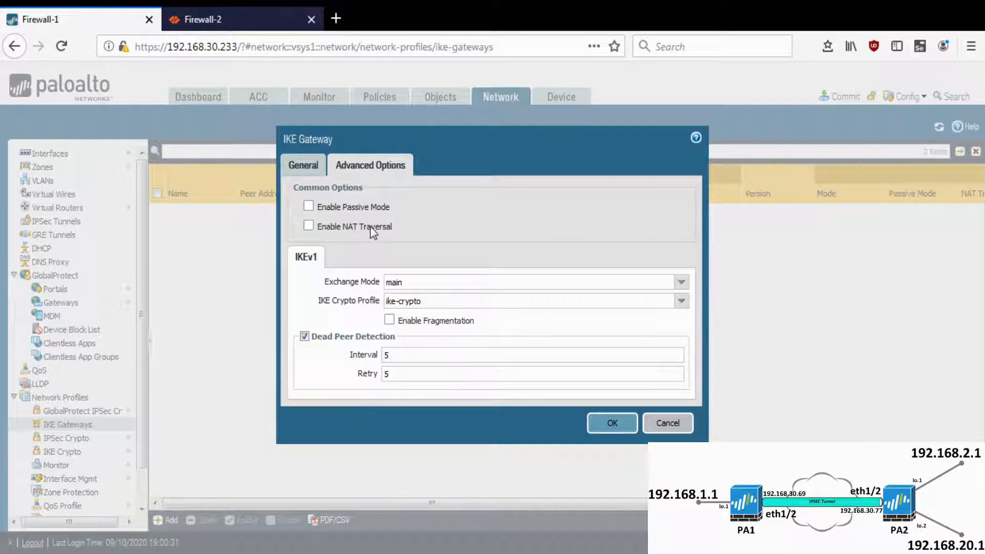
pyautogui.click(341, 227)
pyautogui.click(368, 227)
pyautogui.click(610, 426)
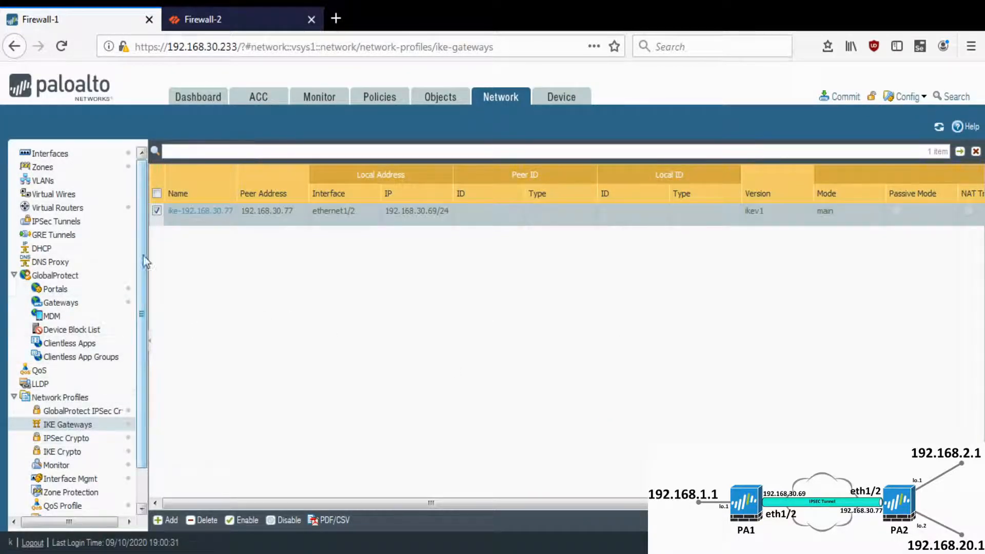
# Add an IPSec tunnel named ipsec-192.168.30.77 that uses the tunnel interface tunnel.2.
pyautogui.click(56, 221)
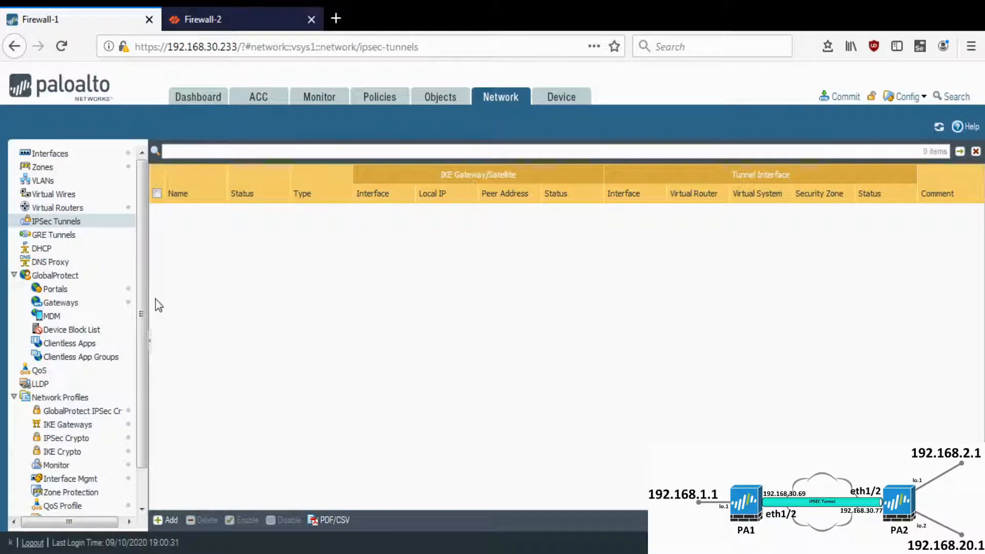
pyautogui.click(165, 520)
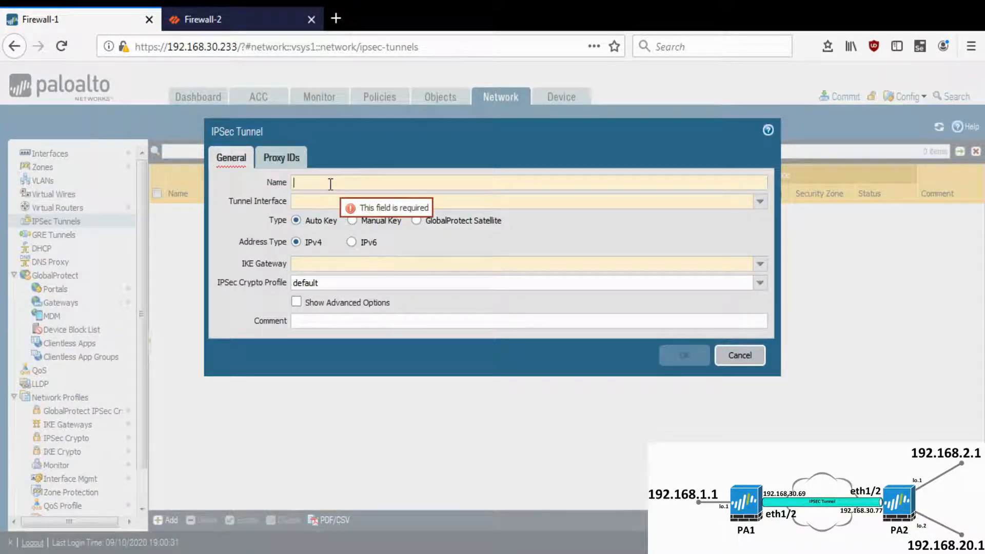
pyautogui.write('ipse')
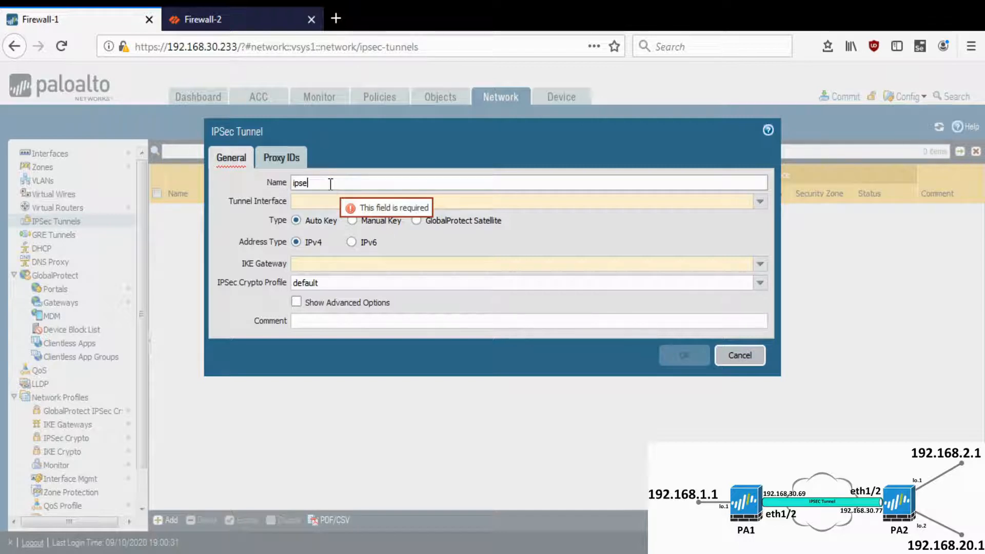
pyautogui.write('c-192.168.30.77')
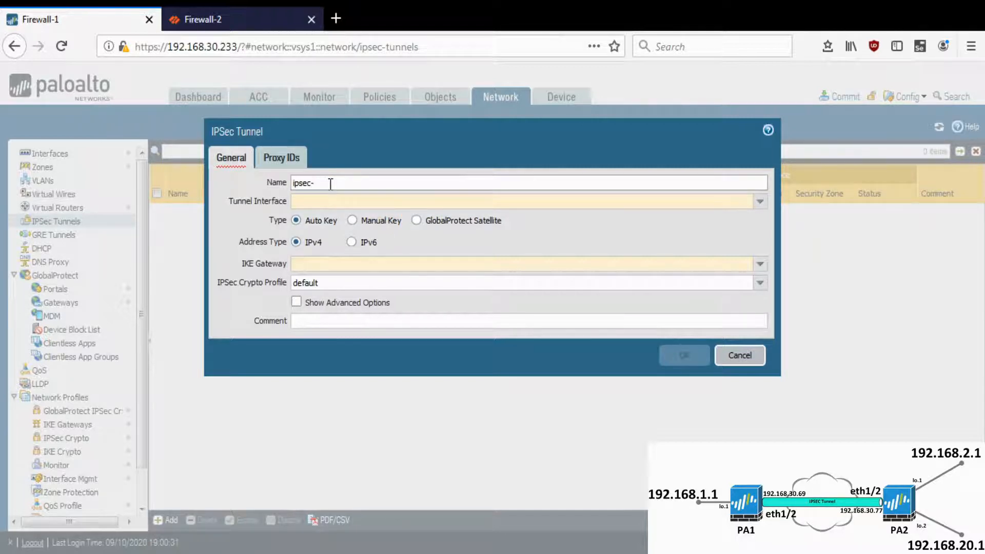
pyautogui.click(759, 202)
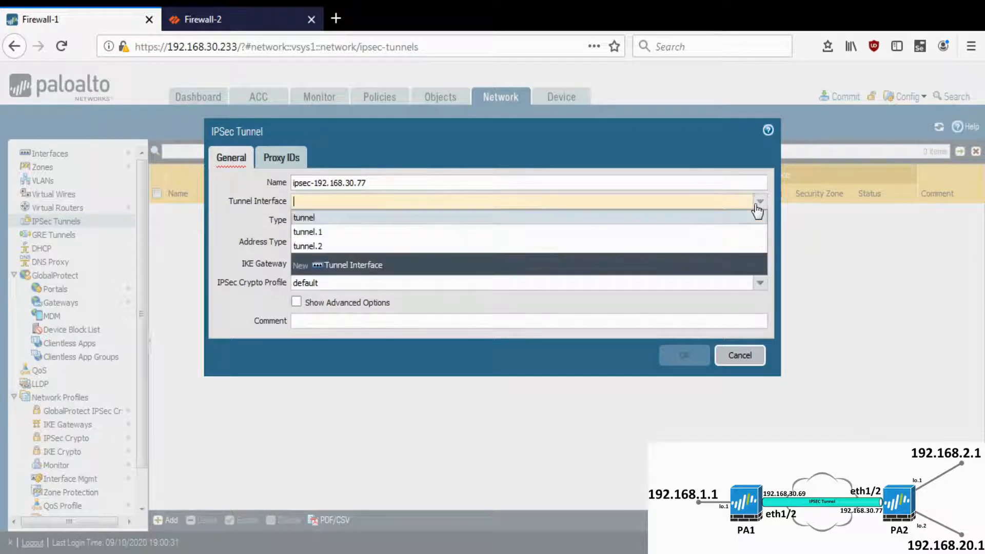
pyautogui.click(337, 246)
pyautogui.click(347, 206)
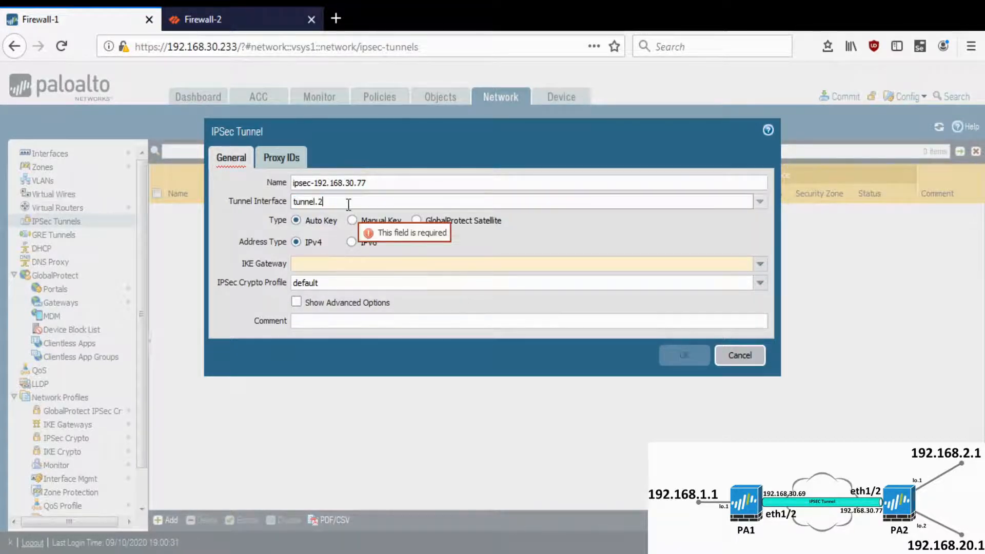
# Assign the IKE gateway ike-192.168.30.77 and the IPSec crypto profile ipsec-crypto to the tunnel.
pyautogui.click(760, 264)
pyautogui.click(388, 288)
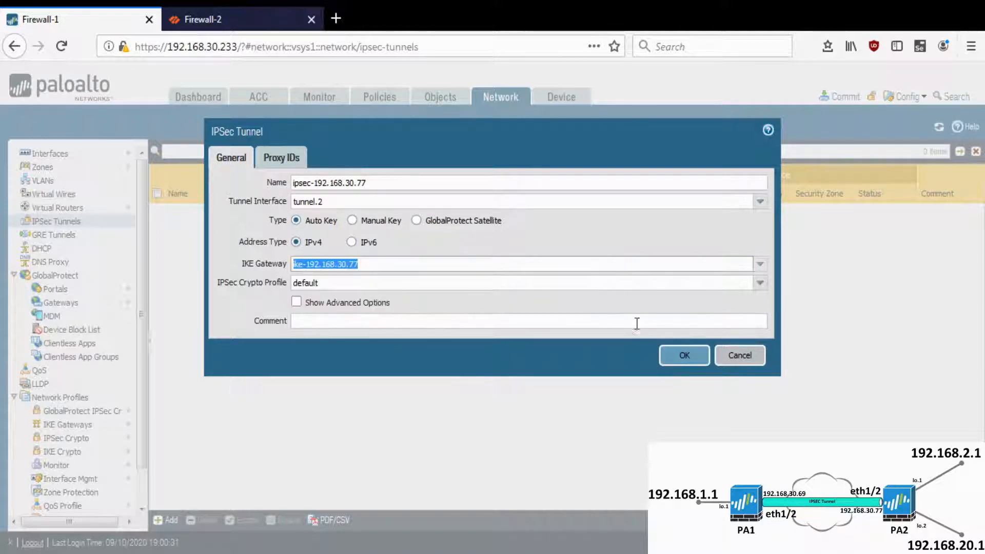
pyautogui.click(760, 282)
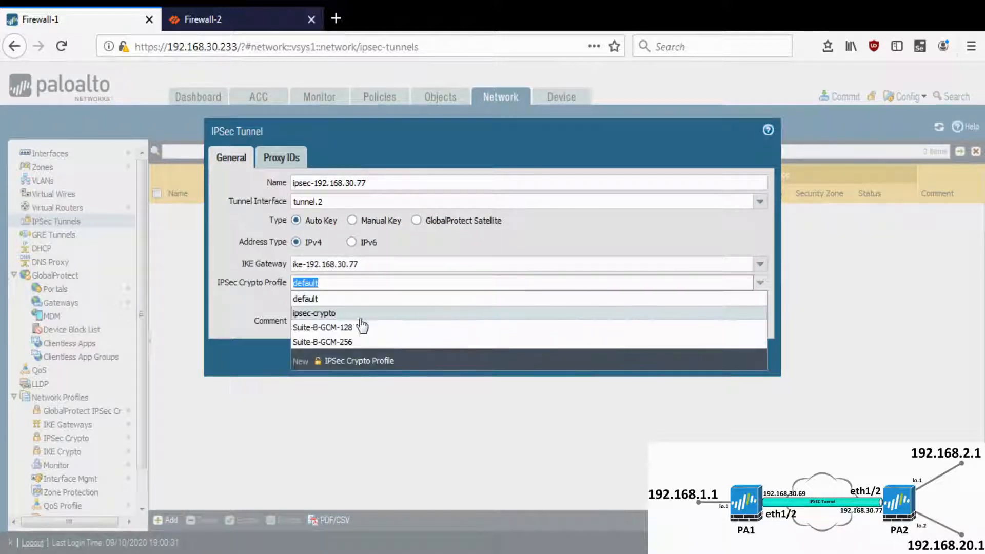
pyautogui.click(329, 314)
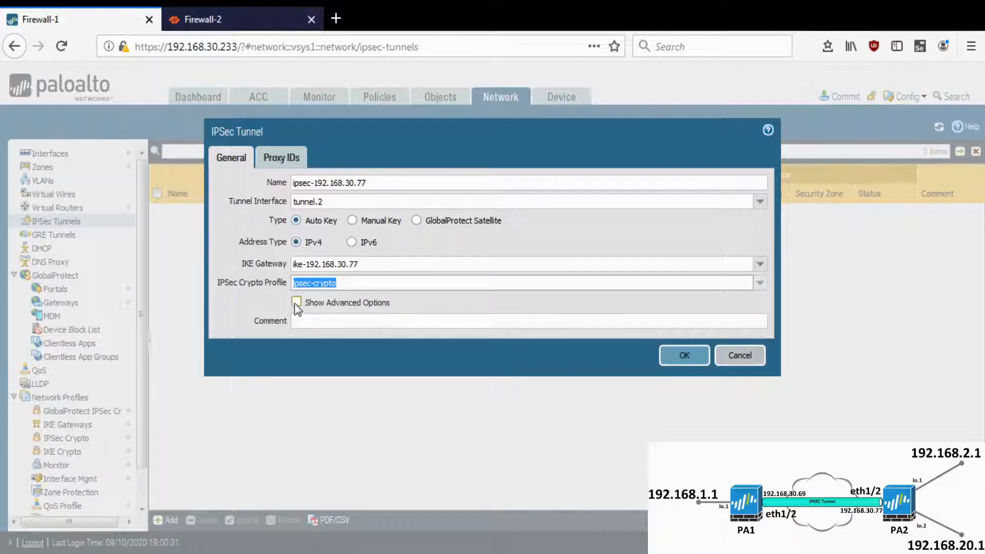
# Show the IPSec tunnel's advanced options, and switch Tunnel Monitor on and back off.
pyautogui.click(296, 302)
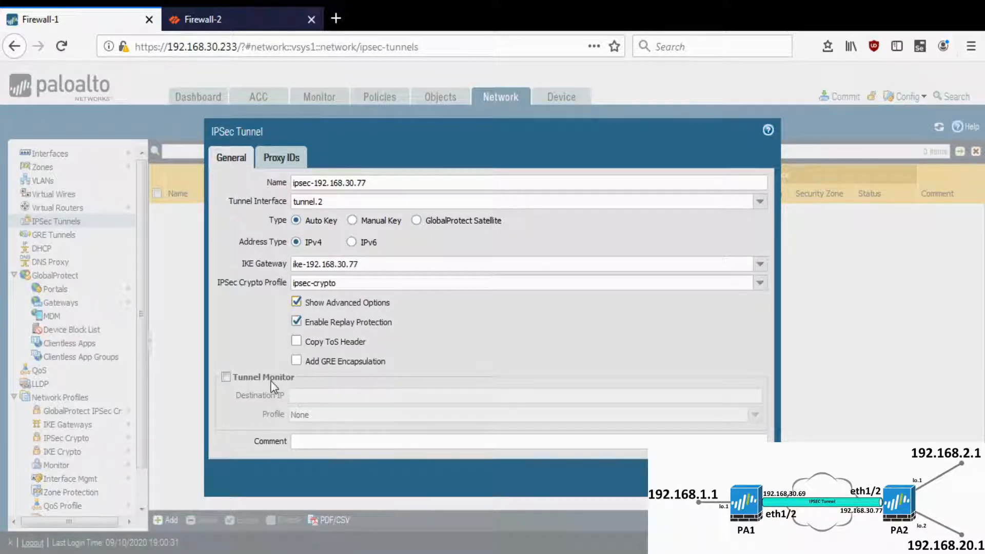
pyautogui.click(226, 377)
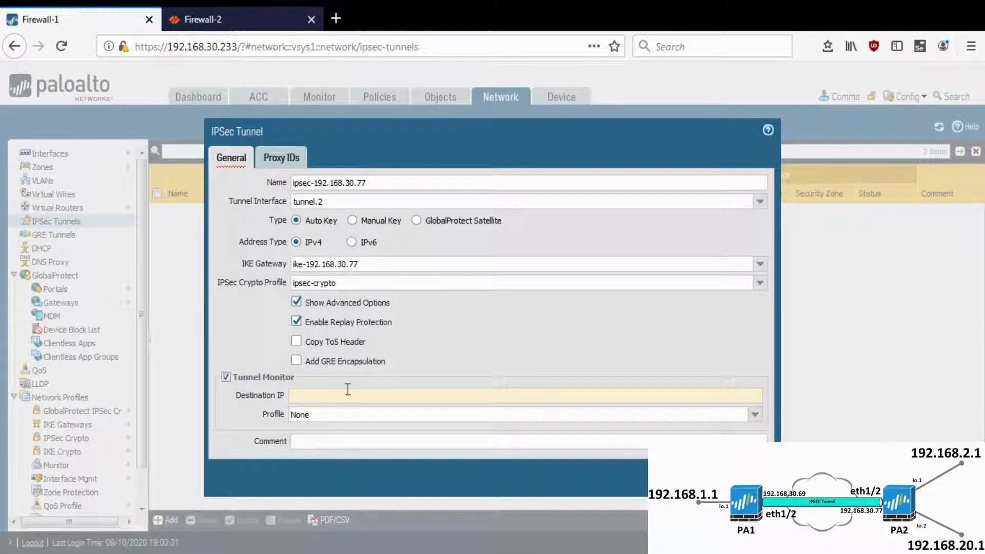
pyautogui.click(227, 378)
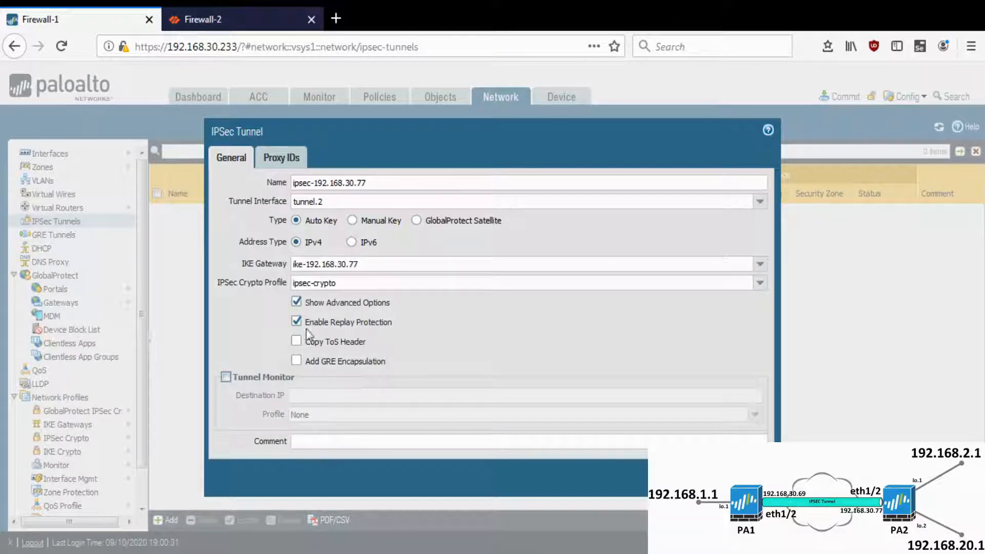
# Add an IPv4 proxy ID named ID1 to the IPSec tunnel with the local address 192.168.1.1/32.
pyautogui.click(302, 154)
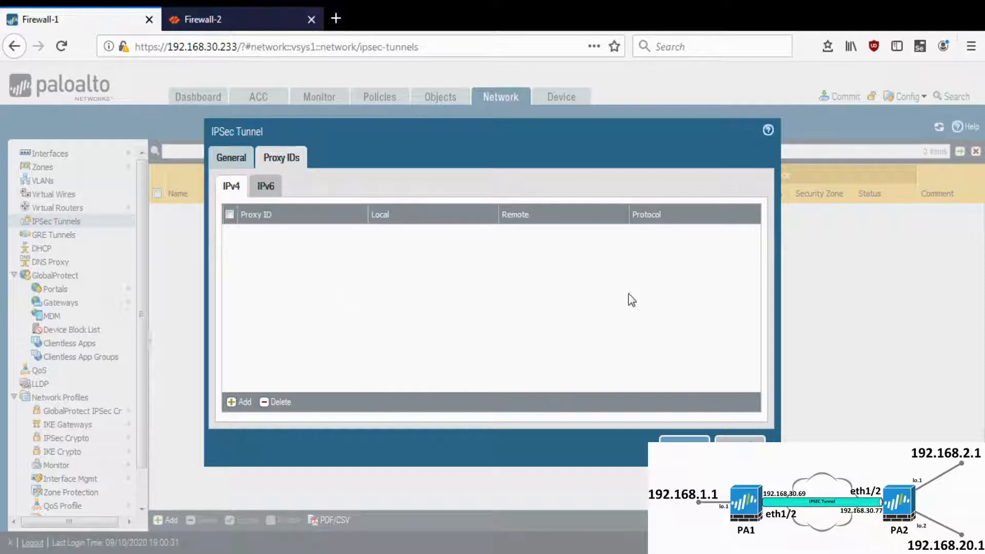
pyautogui.click(239, 406)
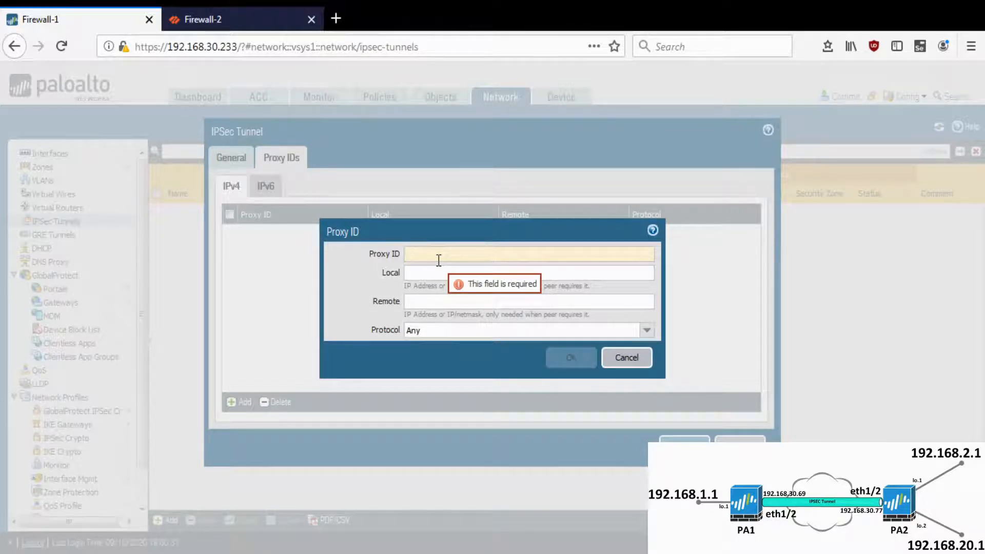
pyautogui.write('ID1')
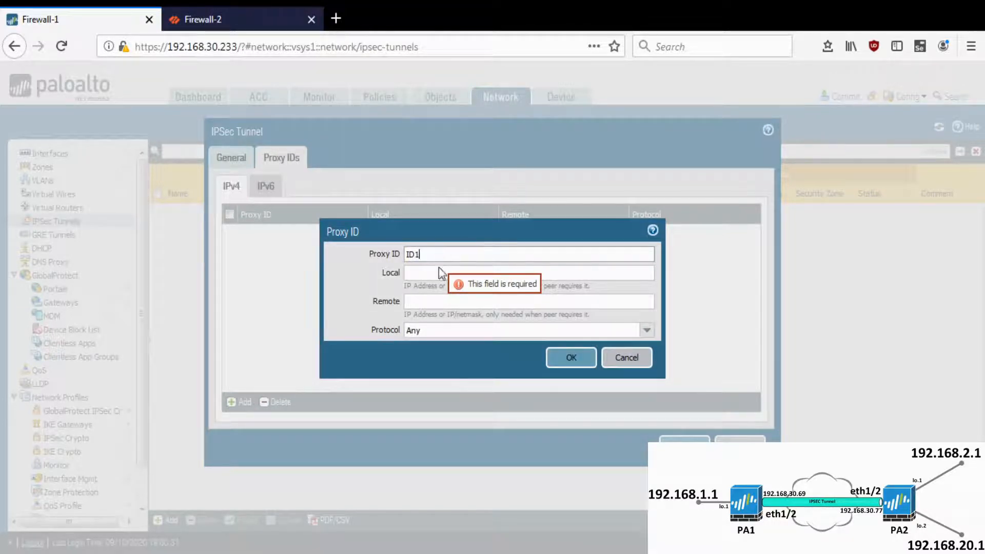
pyautogui.click(502, 273)
pyautogui.write('192.168.30.77')
pyautogui.hotkey('shift', 'Left')
pyautogui.hotkey('shift', 'Left')
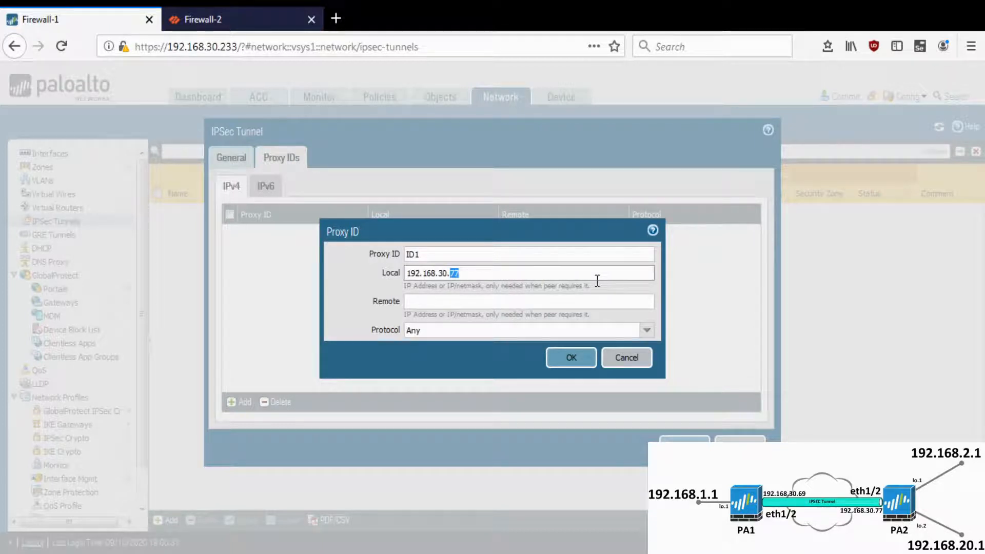
pyautogui.write('1')
pyautogui.moveTo(439, 272); pyautogui.dragTo(509, 273)
pyautogui.write('1.1/32')
# Set the remote address of proxy ID ID1 to 192.168.2.1/32, copy its local address, and save the entry.
pyautogui.click(472, 299)
pyautogui.write('192.16')
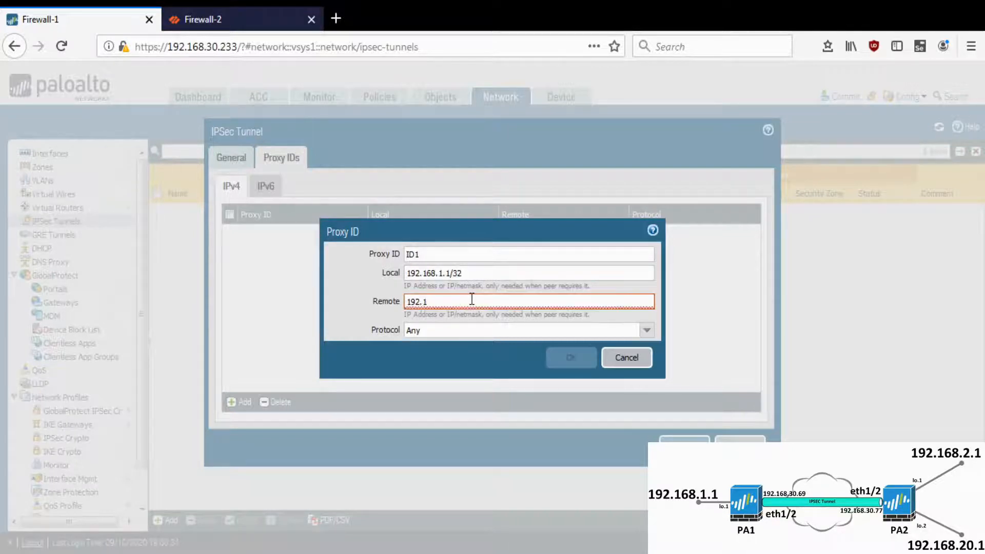
pyautogui.write('8.2.1')
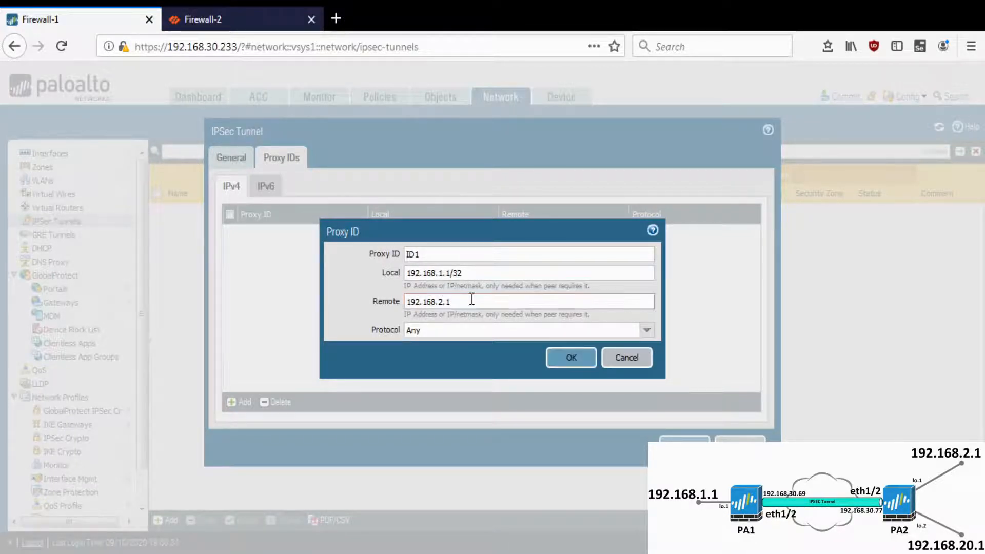
pyautogui.write('/32')
pyautogui.moveTo(477, 279); pyautogui.dragTo(352, 272)
pyautogui.hotkey('ctrl', 'c')
pyautogui.click(572, 359)
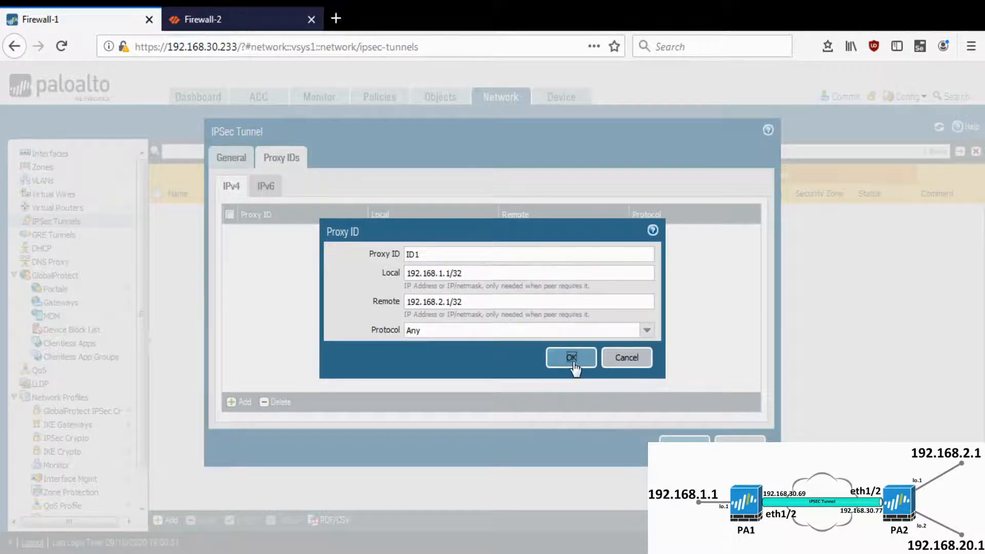
# Add an IPv4 proxy ID named ID2 with local address 192.168.1.1/32 and remote address 192.168.20.1/32, and save the IPSec tunnel.
pyautogui.click(239, 402)
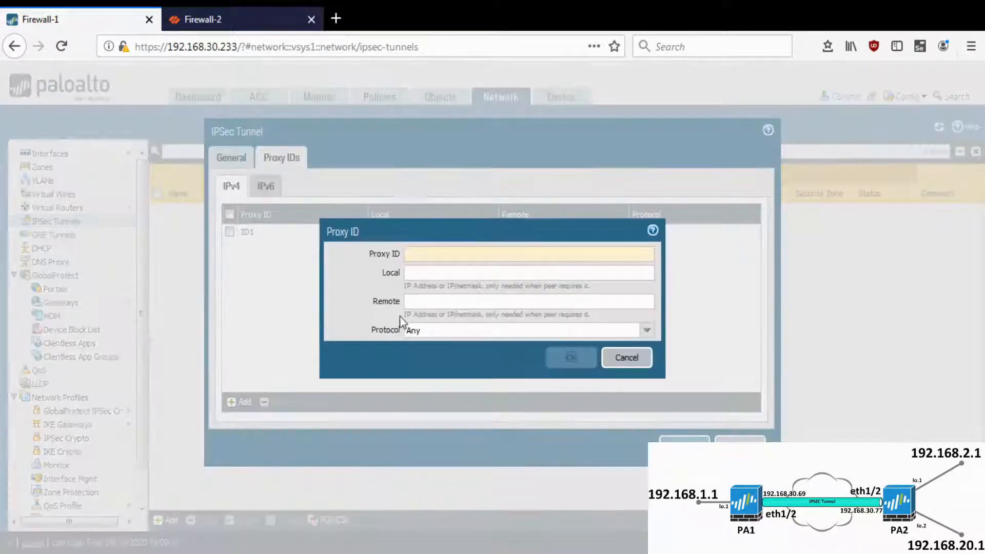
pyautogui.write('ID2')
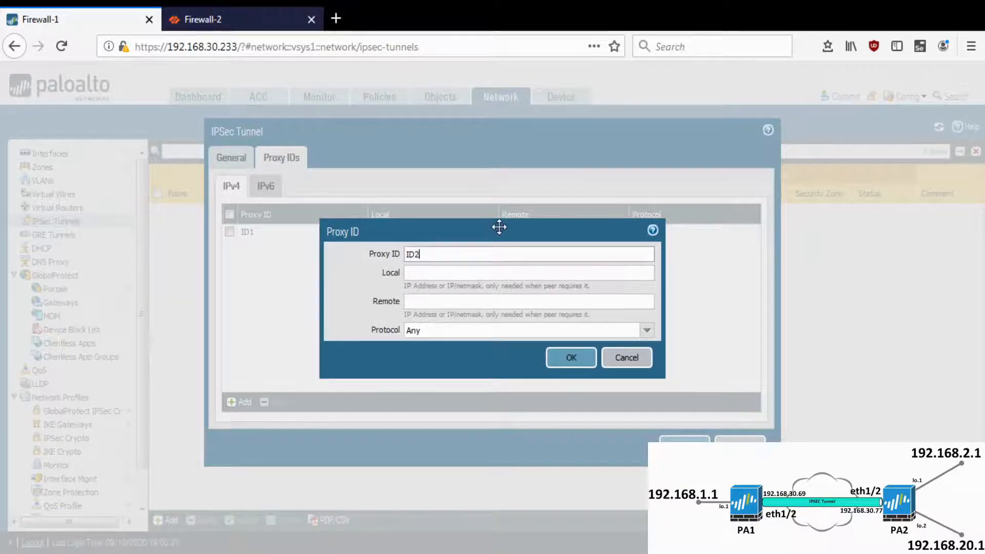
pyautogui.click(444, 273)
pyautogui.hotkey('ctrl', 'v')
pyautogui.click(464, 301)
pyautogui.hotkey('ctrl', 'v')
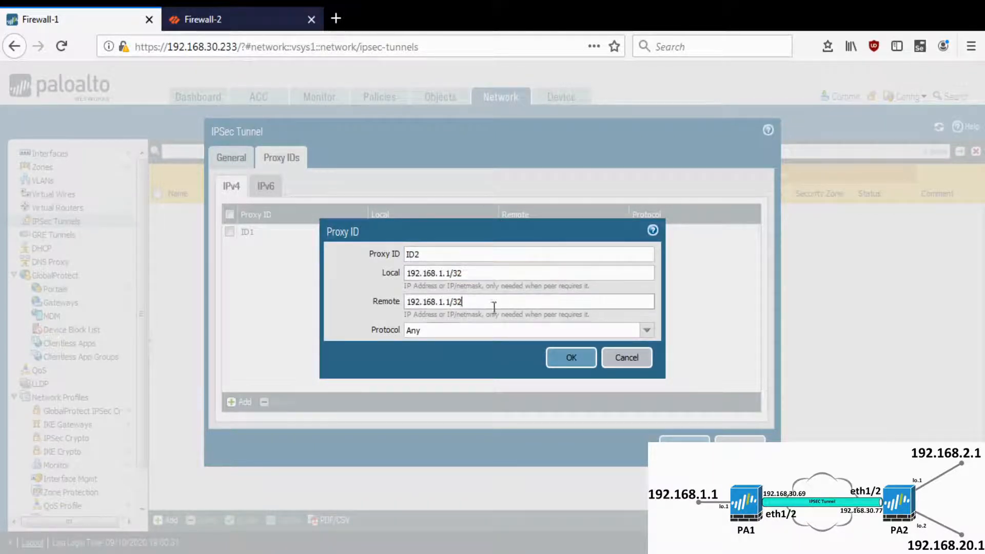
pyautogui.press('BackSpace')
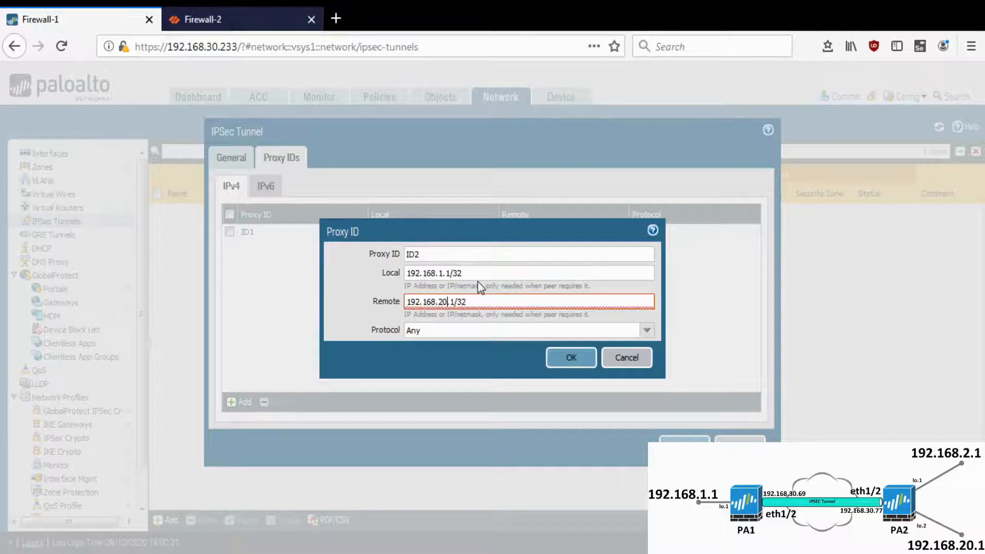
pyautogui.write('20')
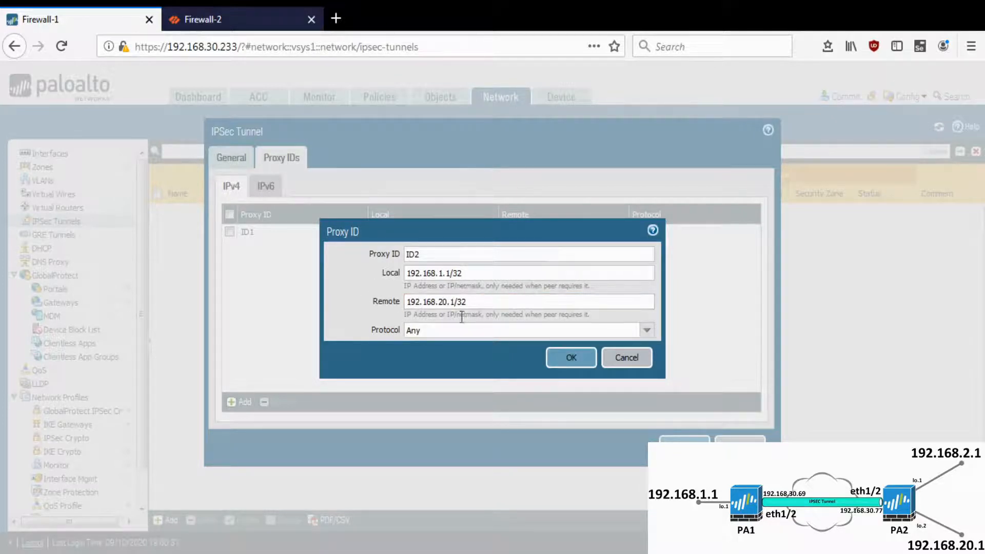
pyautogui.click(574, 358)
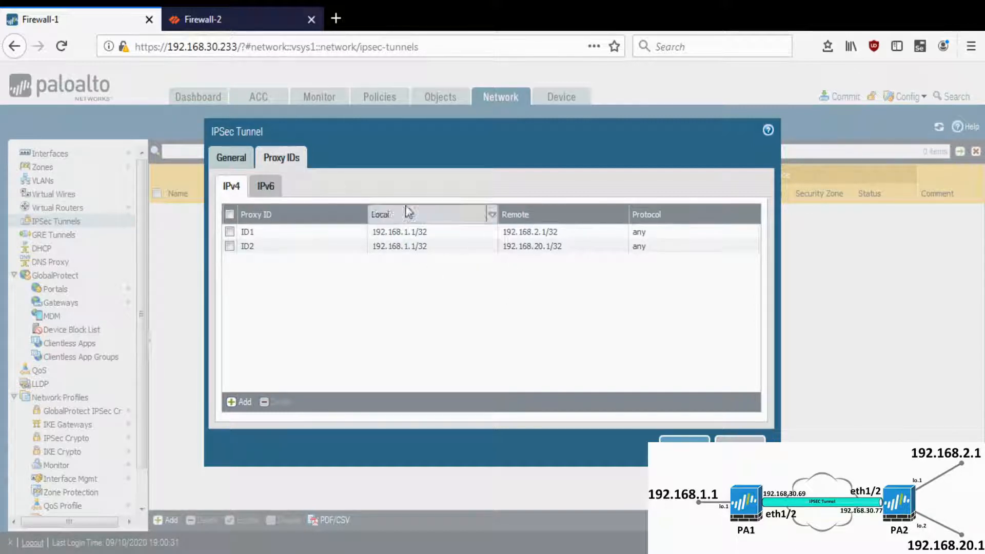
pyautogui.click(685, 444)
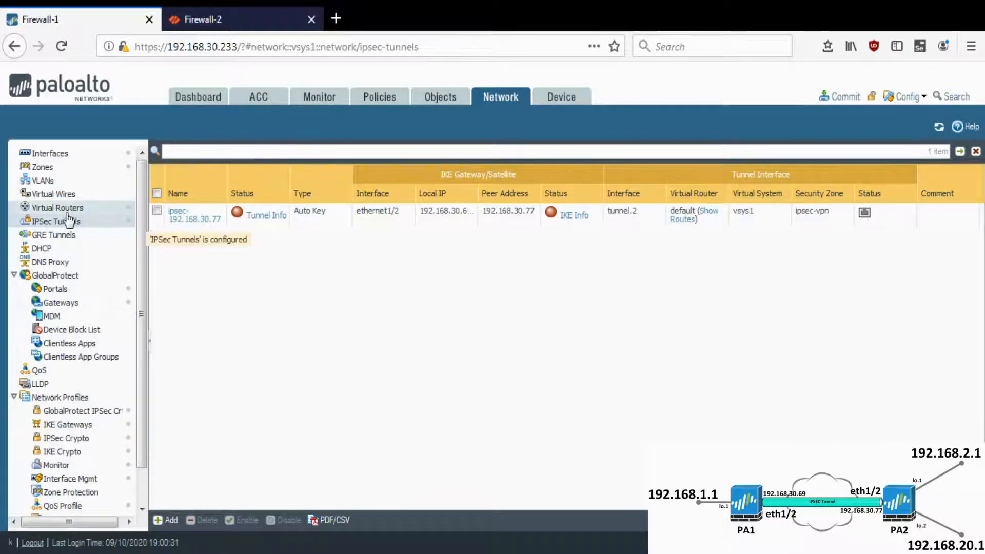
# Start a new IPv4 static route named 192.168.2.1 in the default virtual router.
pyautogui.click(88, 212)
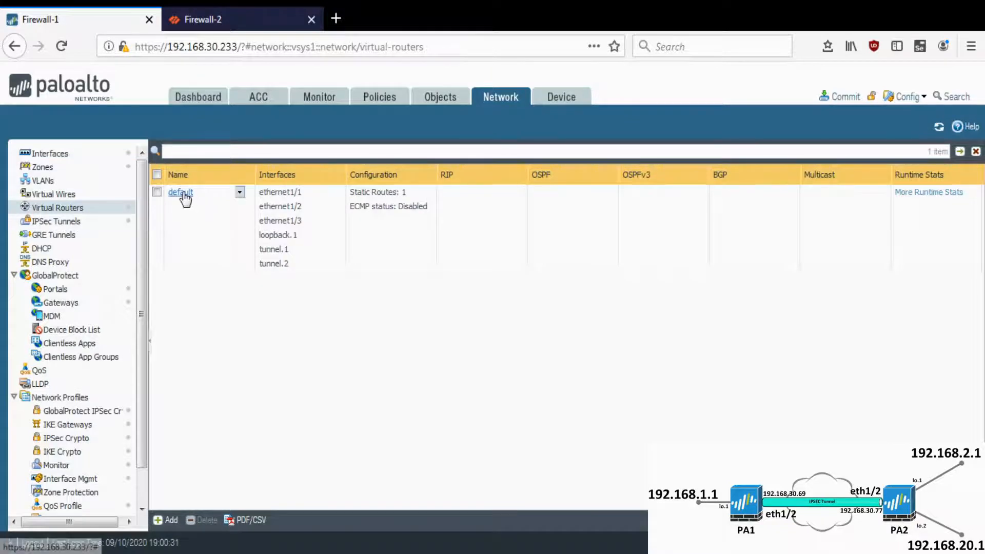
pyautogui.click(184, 196)
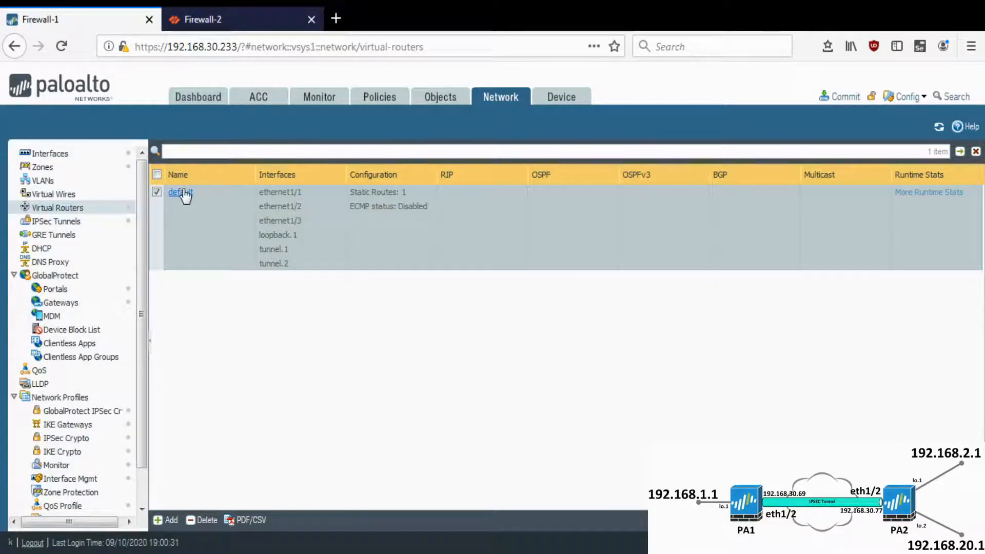
pyautogui.click(185, 196)
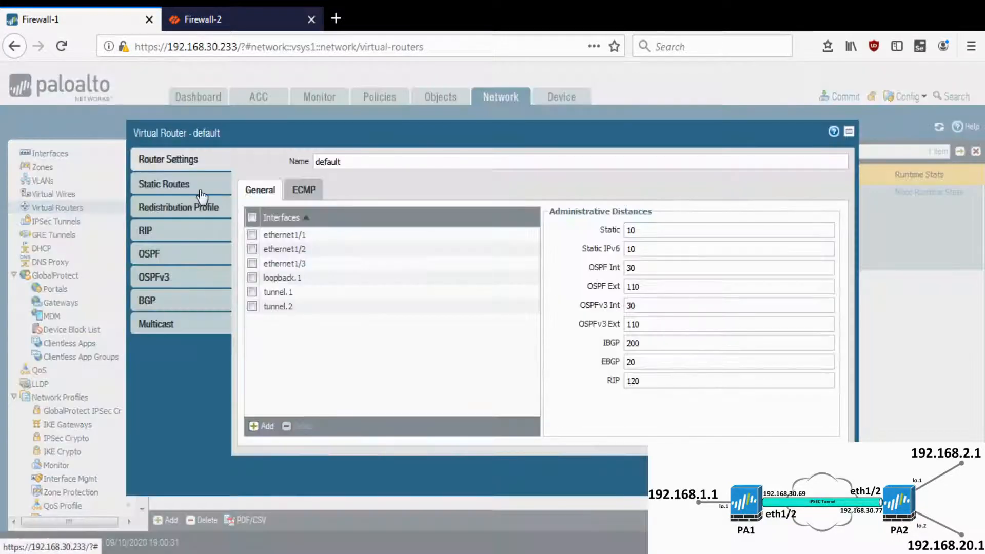
pyautogui.click(201, 195)
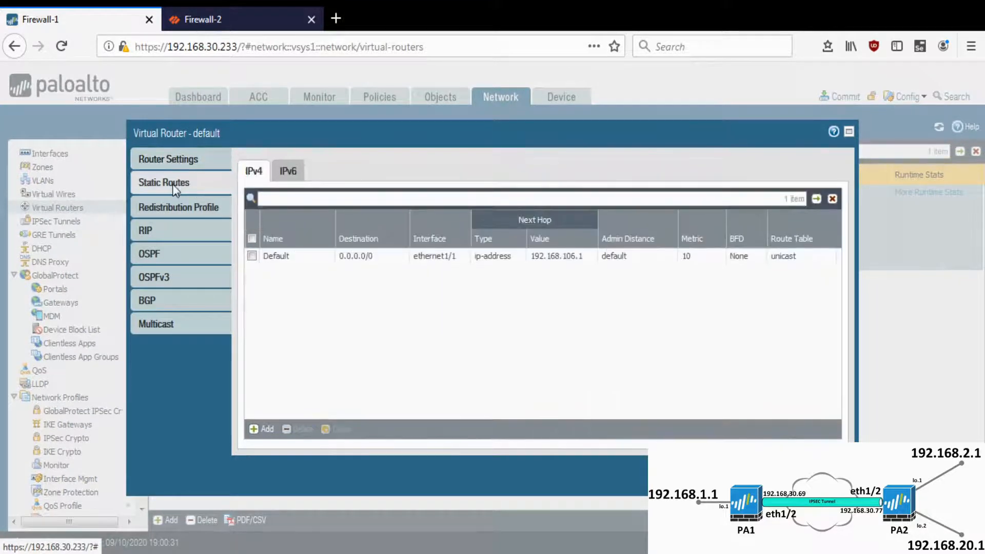
pyautogui.click(264, 431)
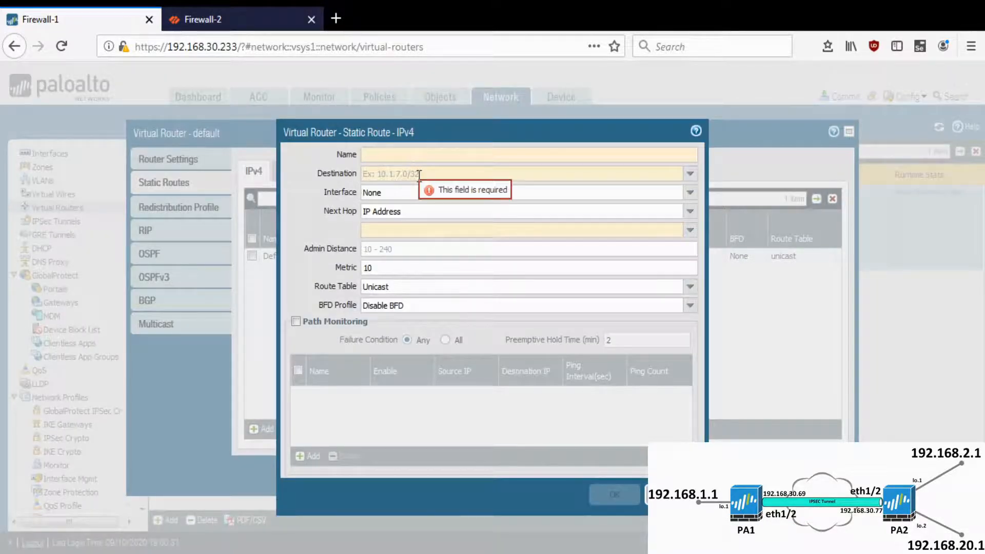
pyautogui.write('192.168.1.1/3')
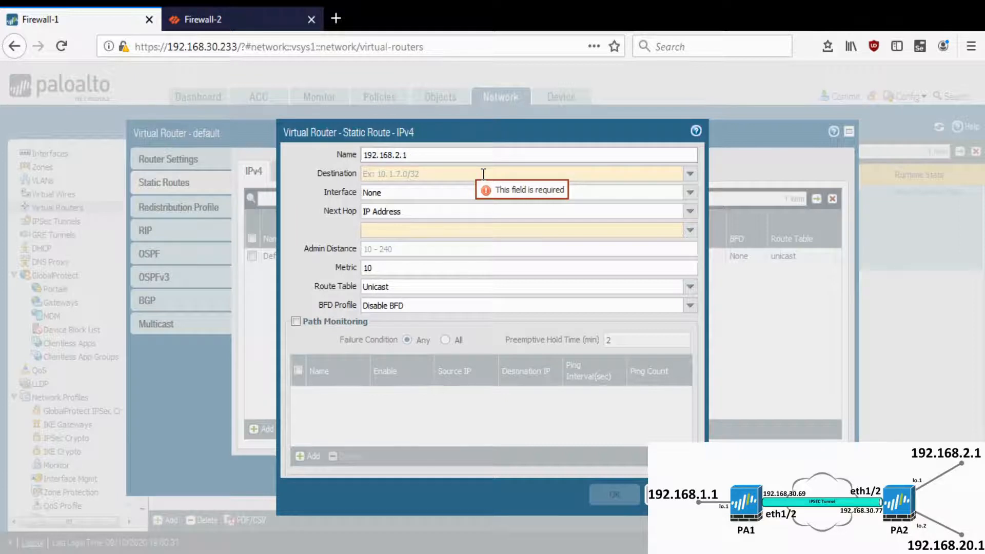
# Set the static route's destination to 192.168.2.1/32, reusing the address from its name.
pyautogui.moveTo(431, 157); pyautogui.dragTo(270, 157)
pyautogui.hotkey('ctrl', 'c')
pyautogui.click(392, 176)
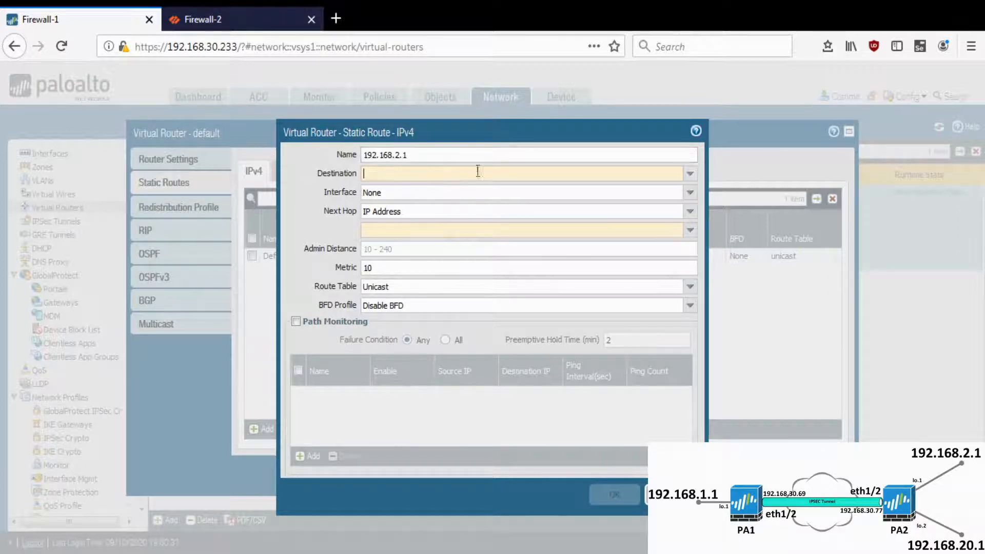
pyautogui.hotkey('ctrl', 'v')
pyautogui.write('/32')
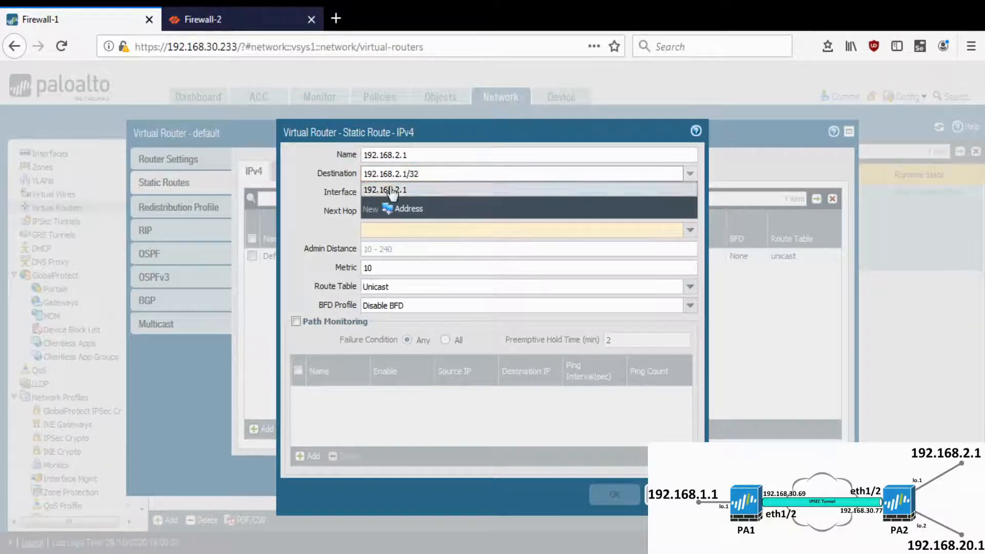
pyautogui.press('Tab')
# Route the 192.168.2.1 entry through interface tunnel.2 with next hop None, and save the static route.
pyautogui.click(690, 193)
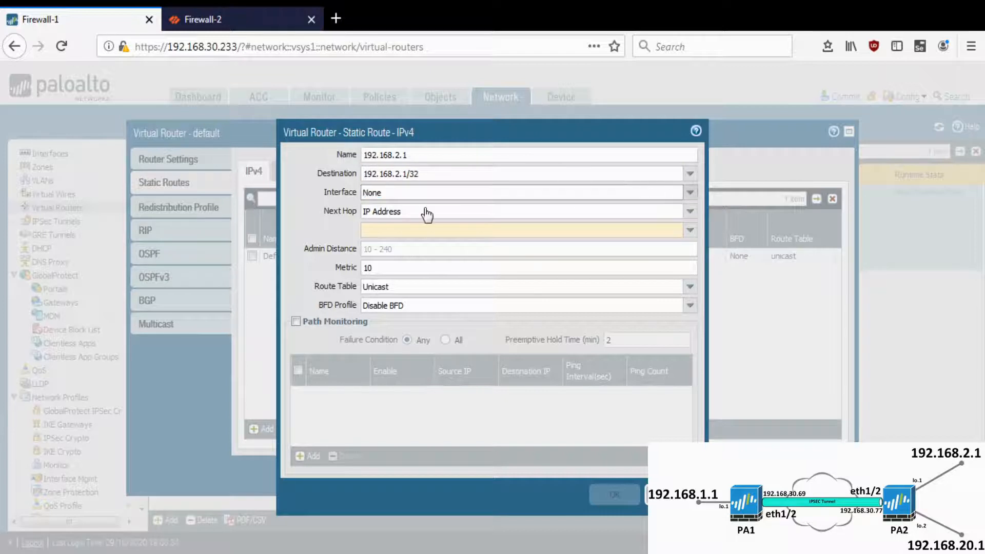
pyautogui.click(411, 286)
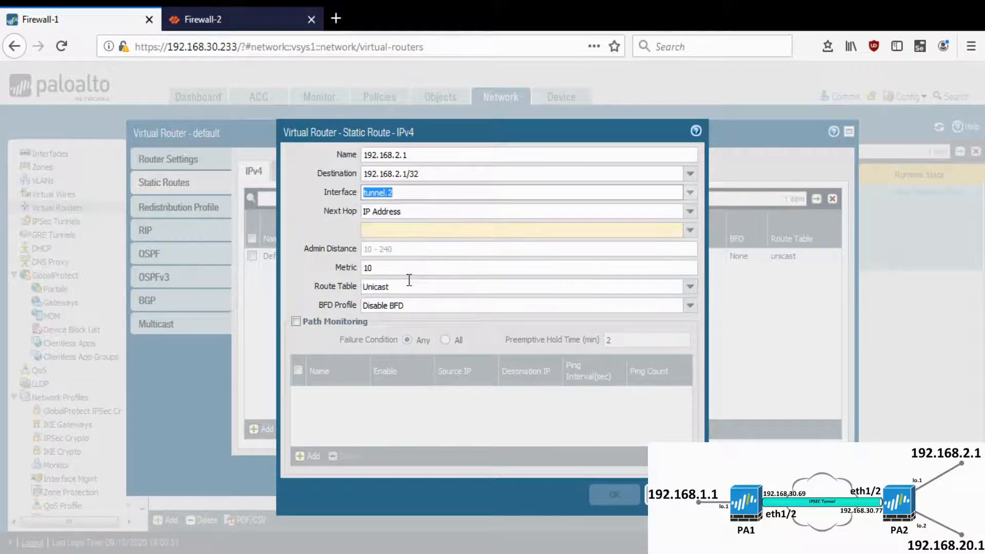
pyautogui.click(692, 212)
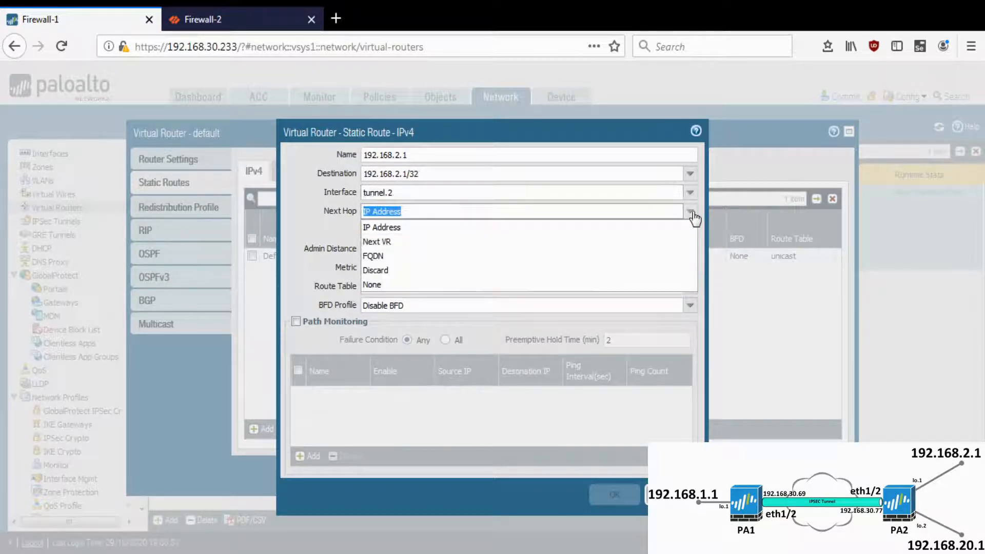
pyautogui.click(406, 286)
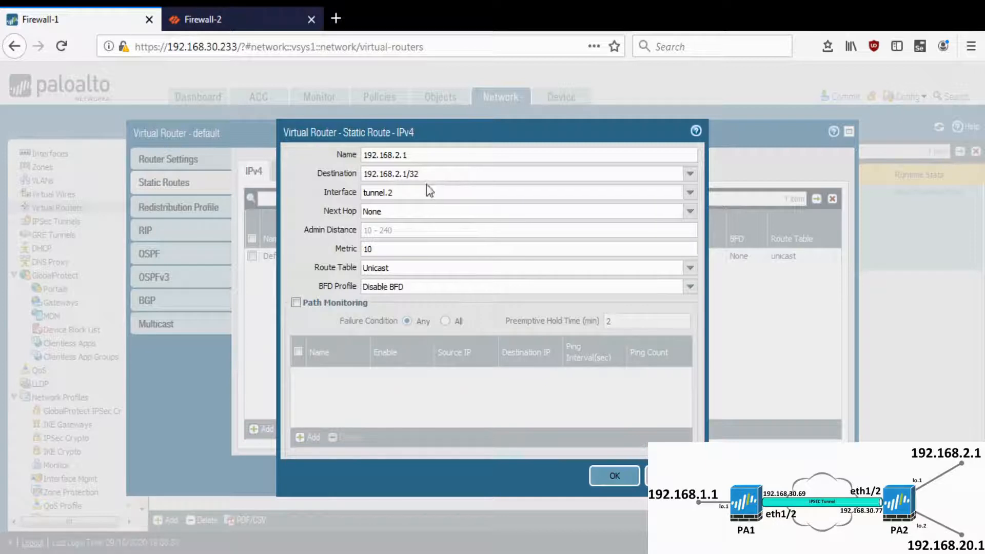
pyautogui.moveTo(437, 176); pyautogui.dragTo(345, 182)
pyautogui.click(401, 199)
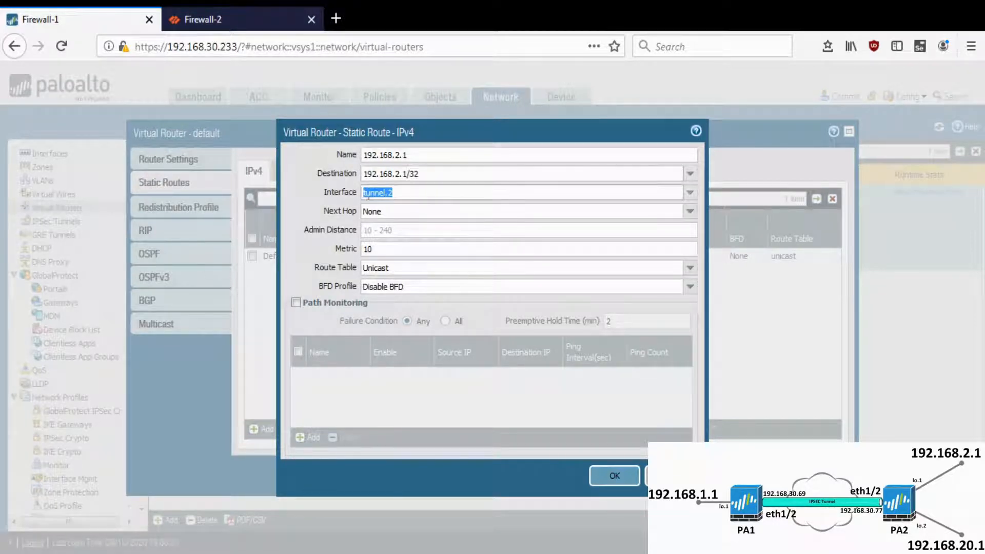
pyautogui.click(331, 188)
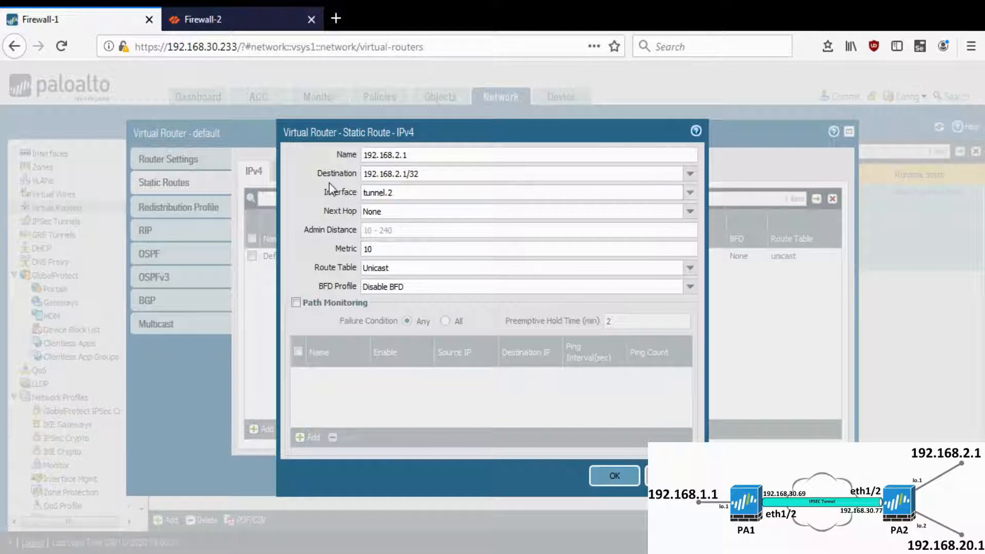
pyautogui.click(608, 476)
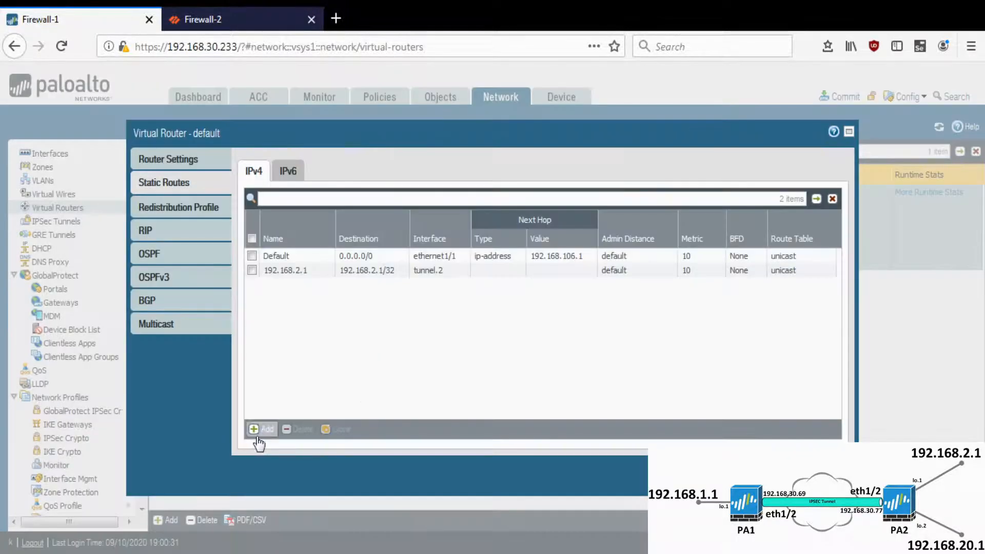
# Clone the 192.168.2.1 static route as 192.168.20.1 with destination 192.168.20.1/32, and save the virtual router.
pyautogui.click(251, 271)
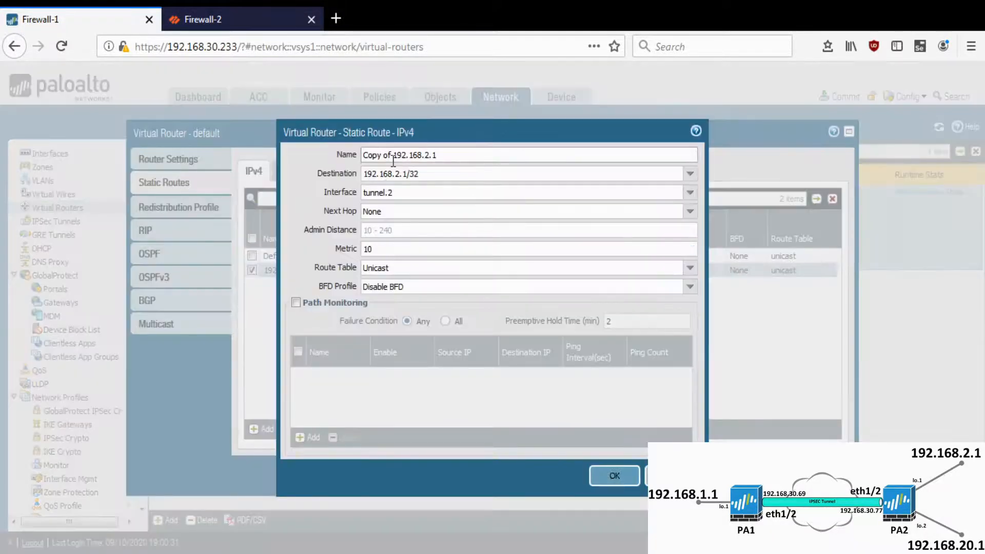
pyautogui.moveTo(393, 162); pyautogui.dragTo(363, 155)
pyautogui.press('BackSpace')
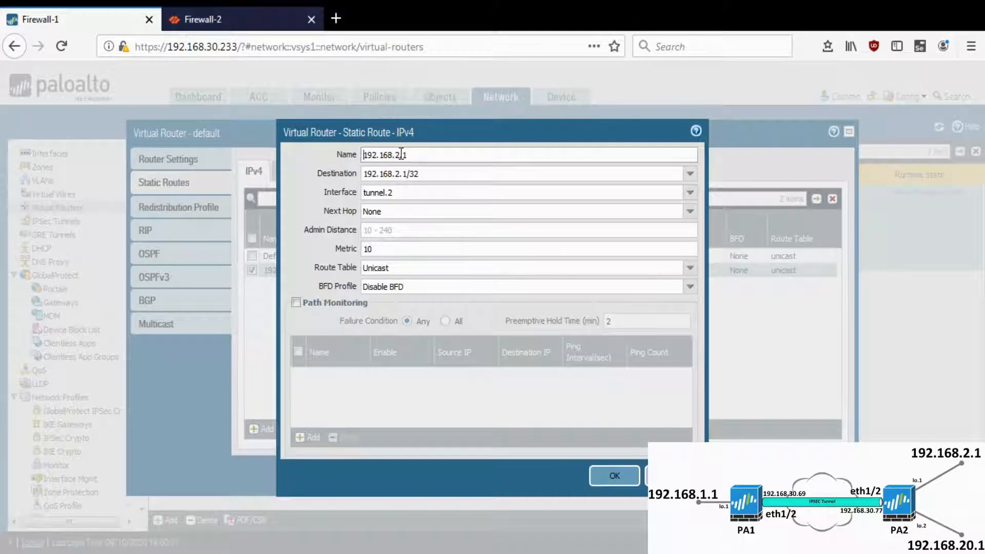
pyautogui.click(402, 154)
pyautogui.write('0')
pyautogui.click(408, 175)
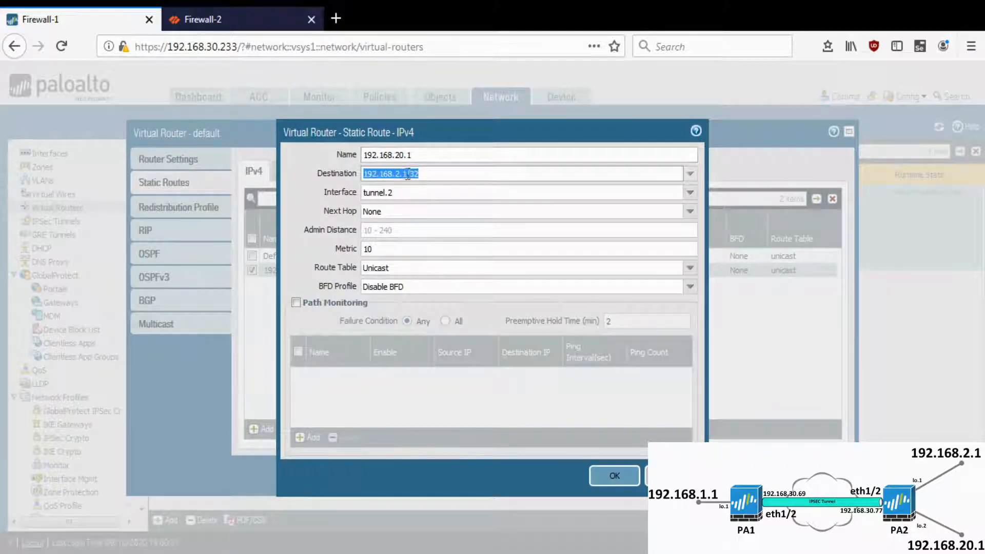
pyautogui.click(401, 175)
pyautogui.write('0')
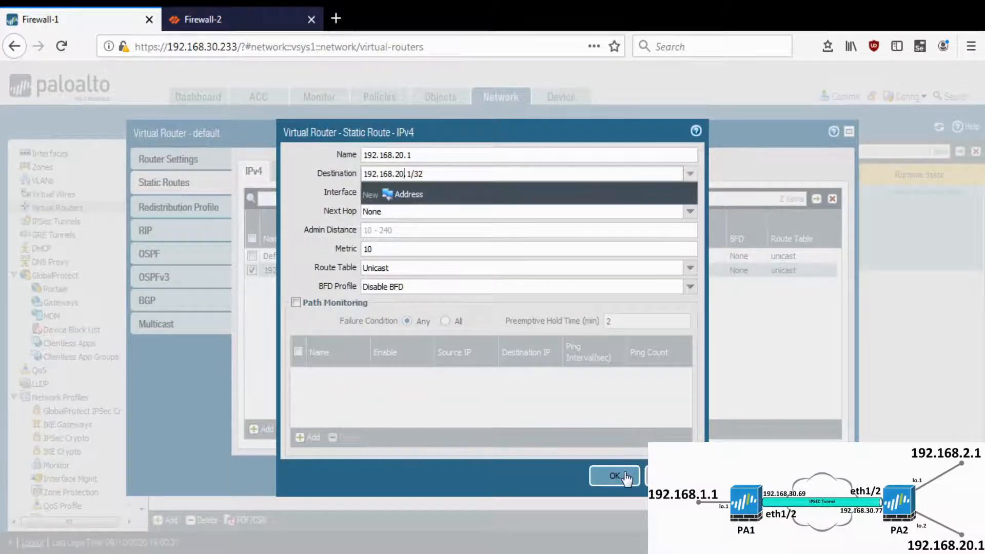
pyautogui.click(616, 474)
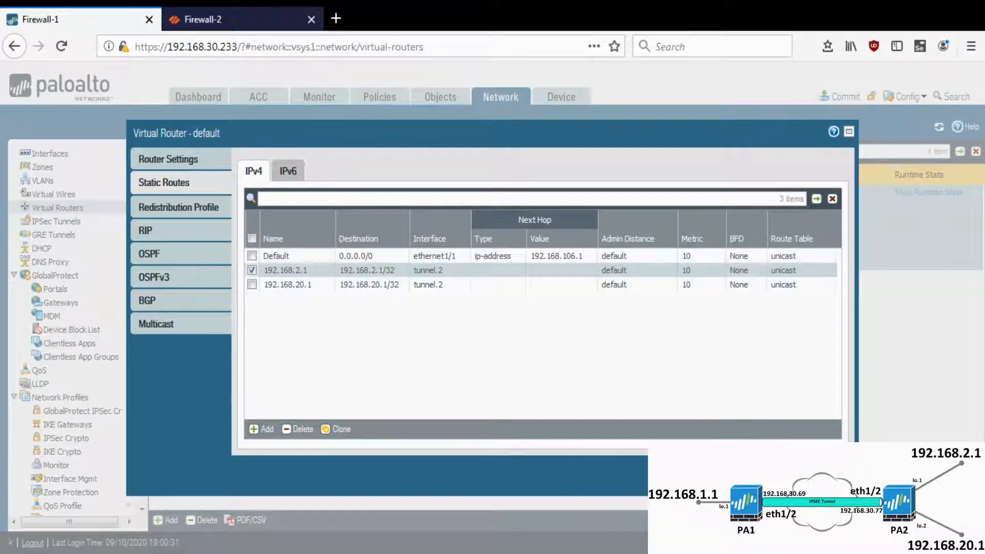
pyautogui.click(141, 325)
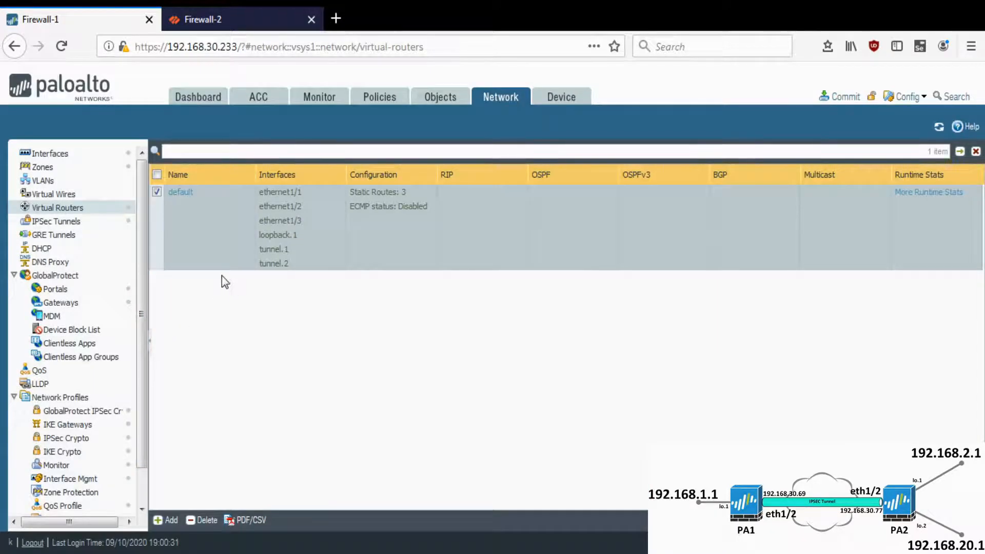
# Create a security policy rule named ipsec-vpn-allow.
pyautogui.click(382, 107)
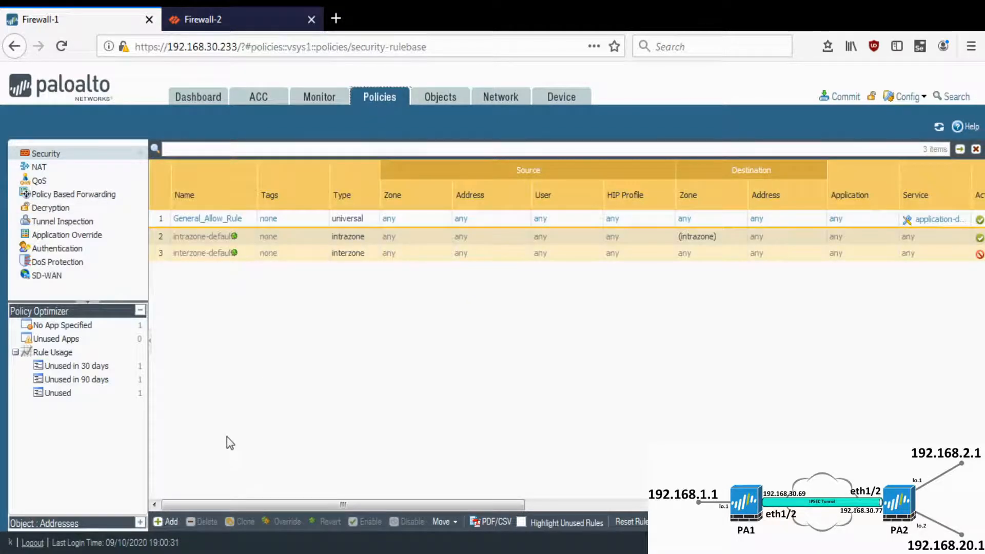
pyautogui.click(171, 522)
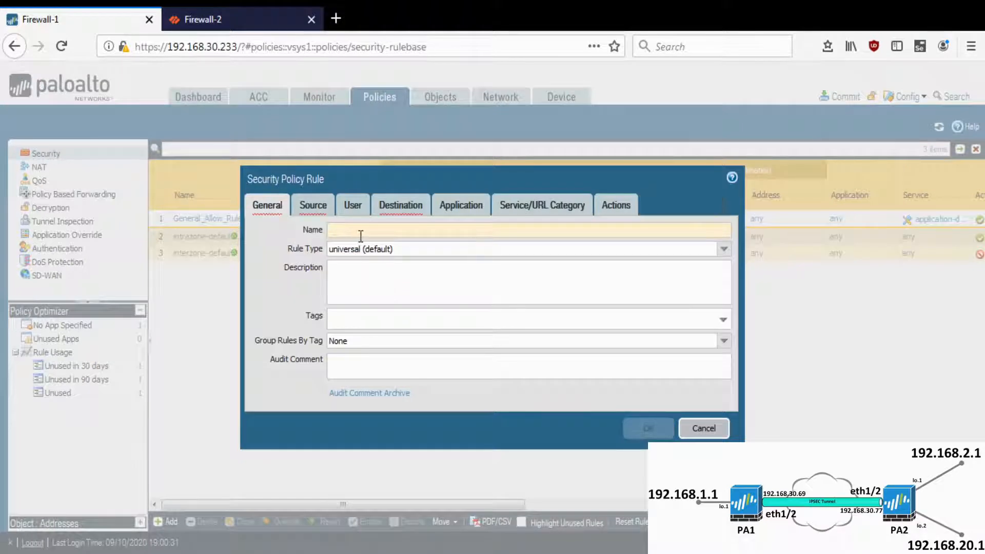
pyautogui.click(361, 236)
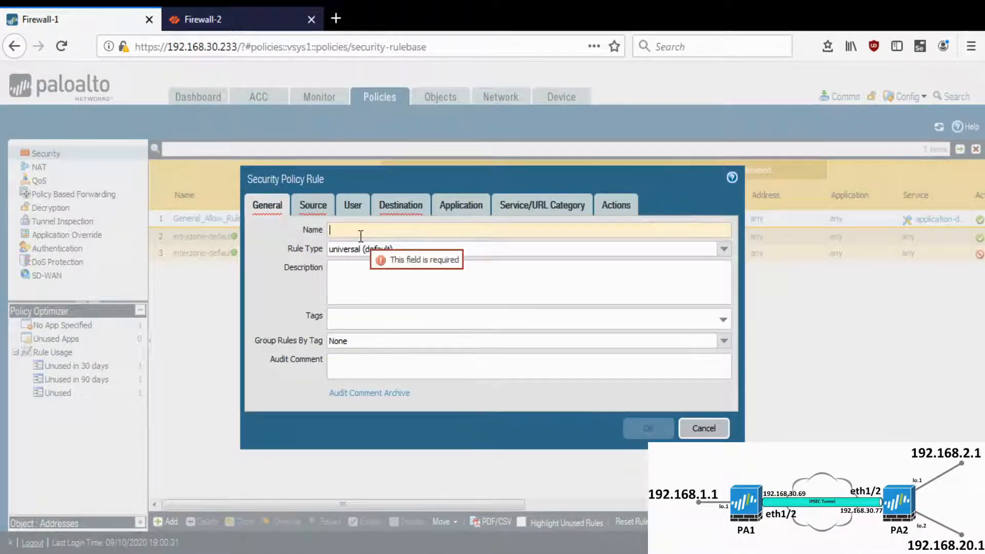
pyautogui.write('ipsec-vpn')
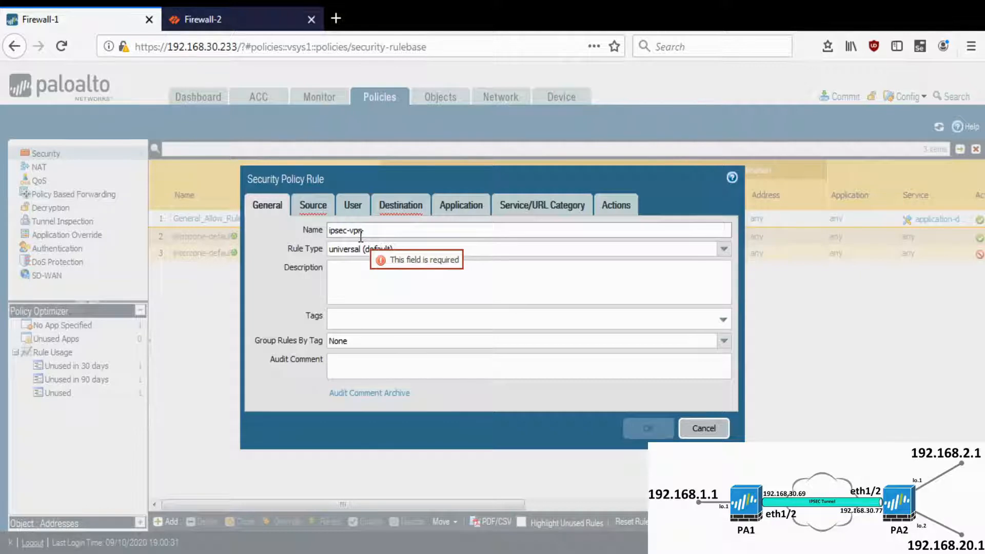
pyautogui.write('-a')
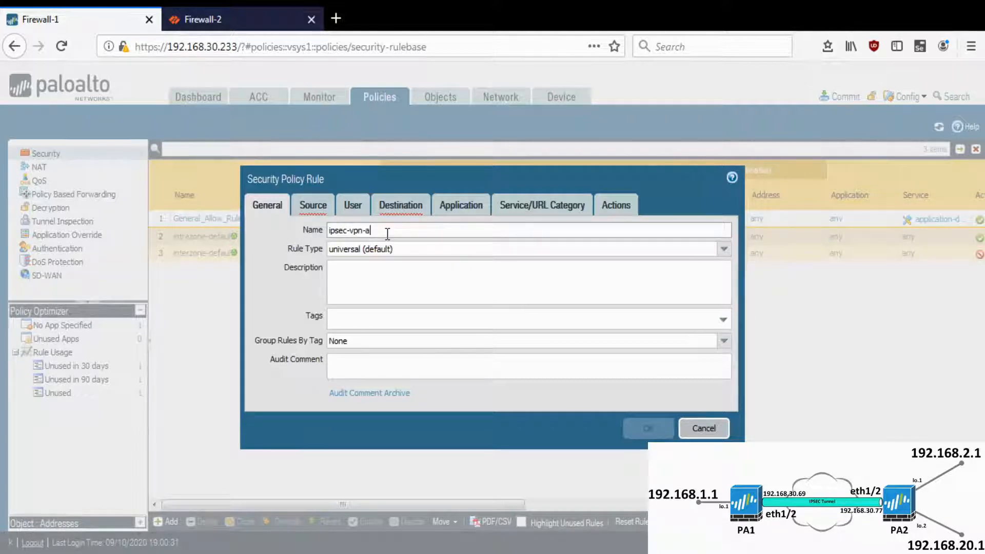
pyautogui.write('llow')
# Set the ipsec-vpn-allow rule's source to zone trust and address 192.168.1.1.
pyautogui.click(318, 207)
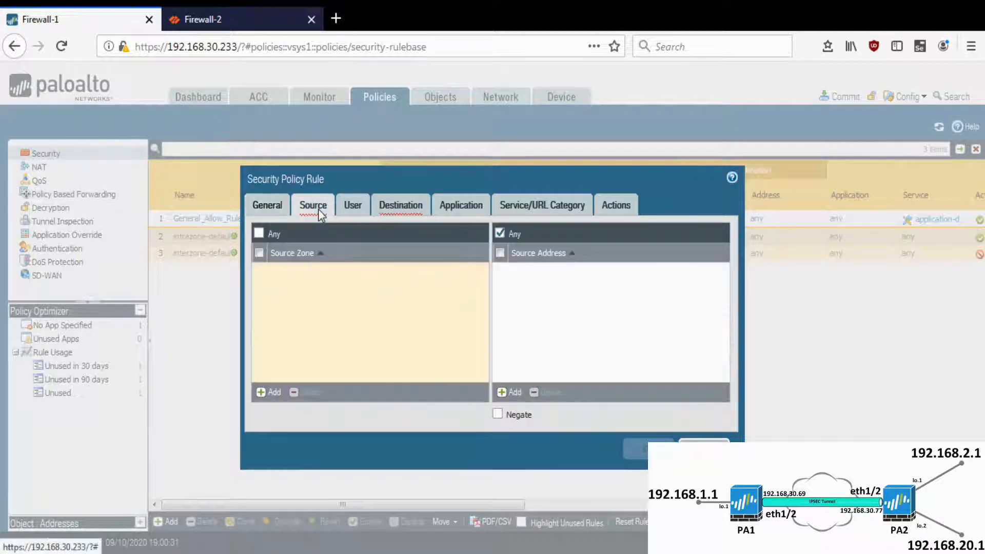
pyautogui.click(262, 392)
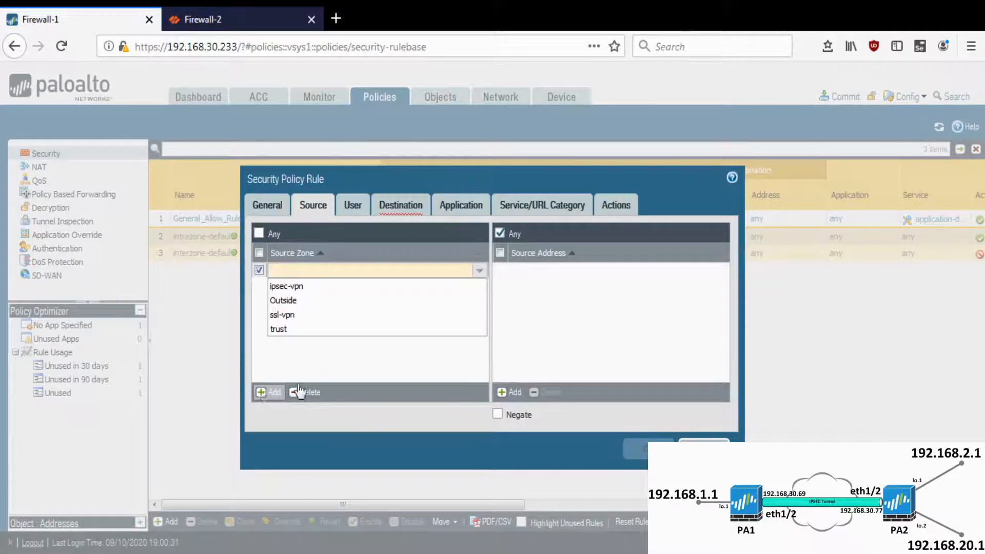
pyautogui.click(282, 330)
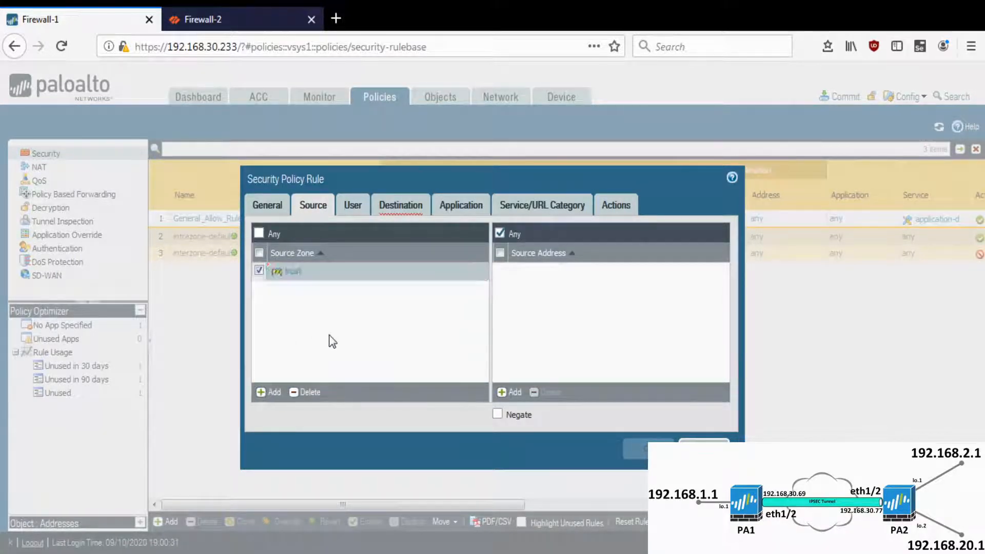
pyautogui.click(510, 393)
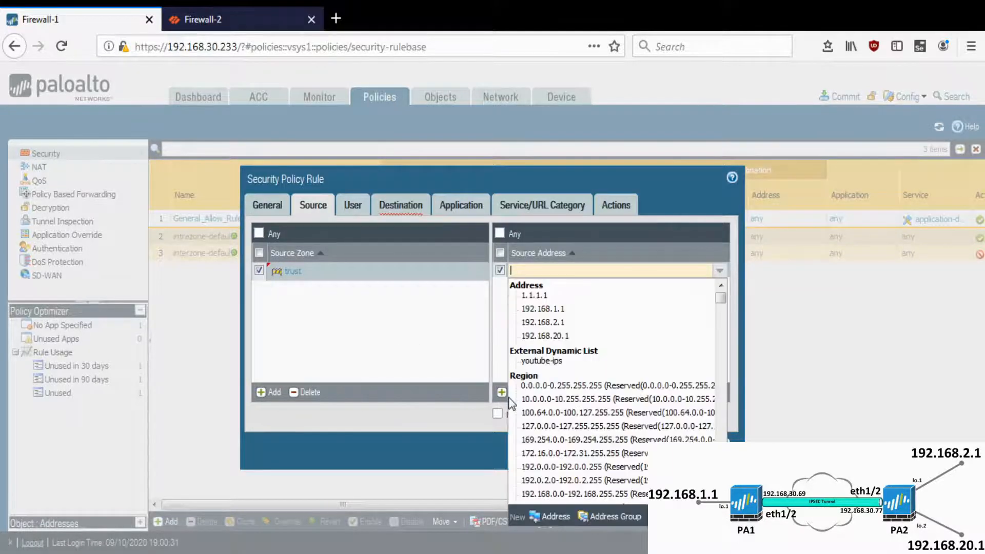
pyautogui.click(540, 310)
pyautogui.click(545, 336)
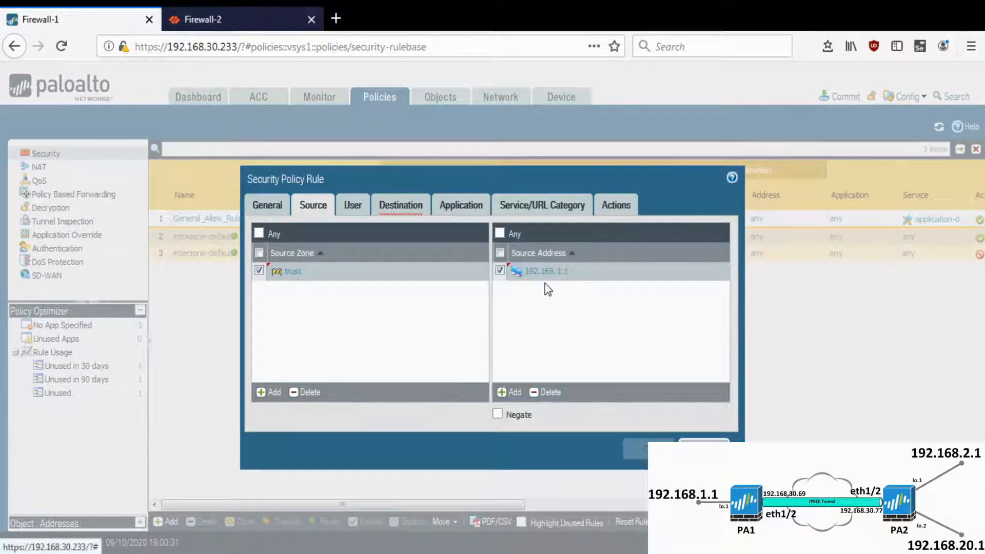
# Set the rule's destination to zone ipsec-vpn with addresses 192.168.2.1 and 192.168.20.1.
pyautogui.click(409, 216)
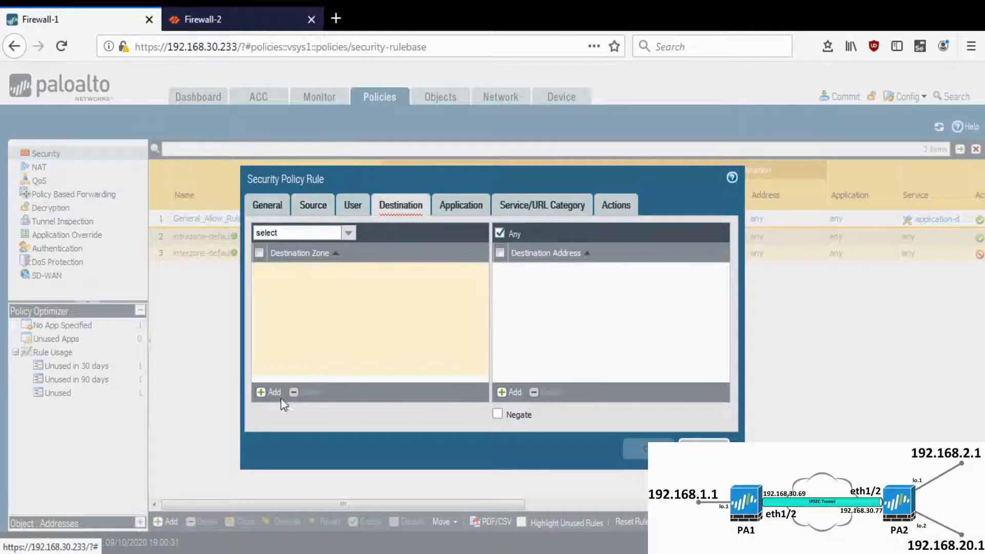
pyautogui.click(261, 393)
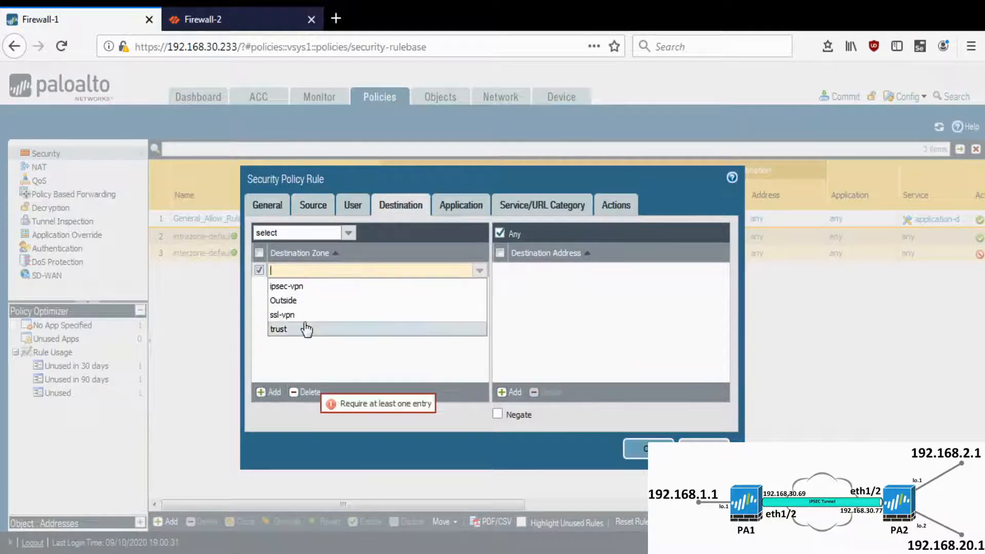
pyautogui.click(303, 287)
pyautogui.click(355, 343)
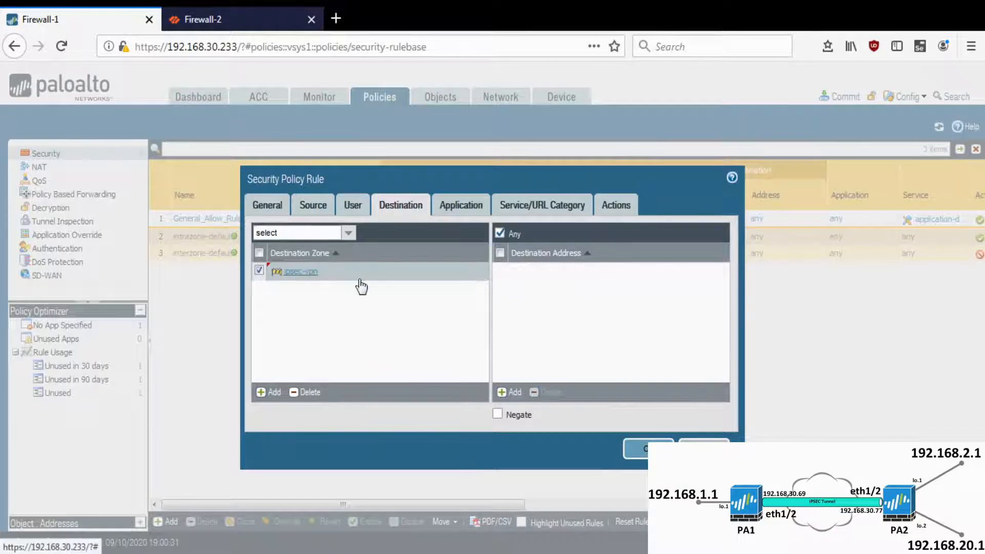
pyautogui.click(259, 272)
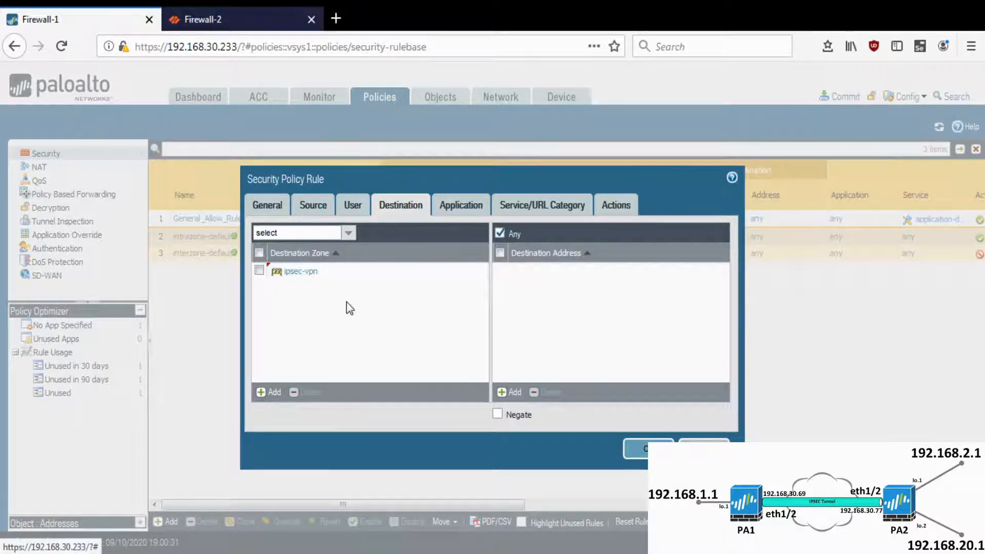
pyautogui.click(511, 393)
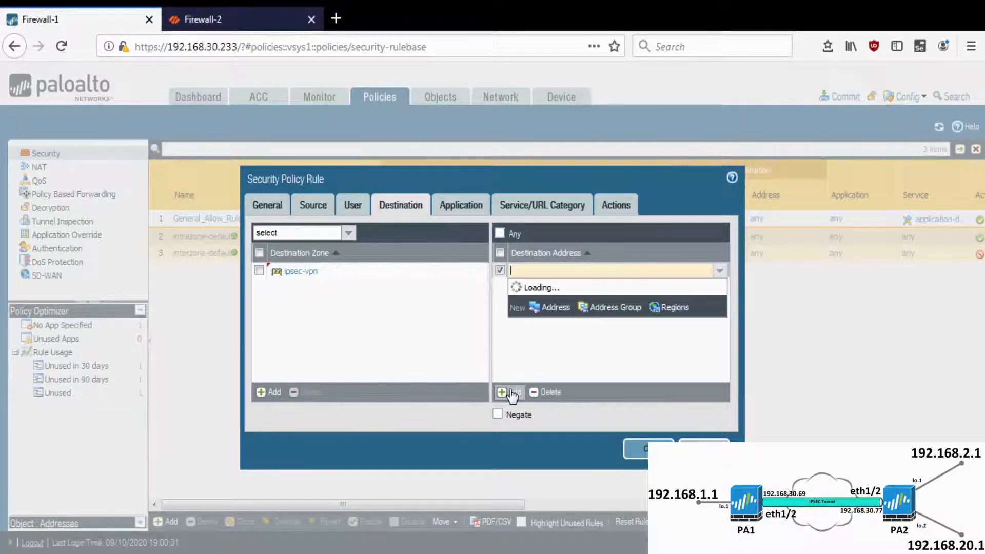
pyautogui.click(552, 326)
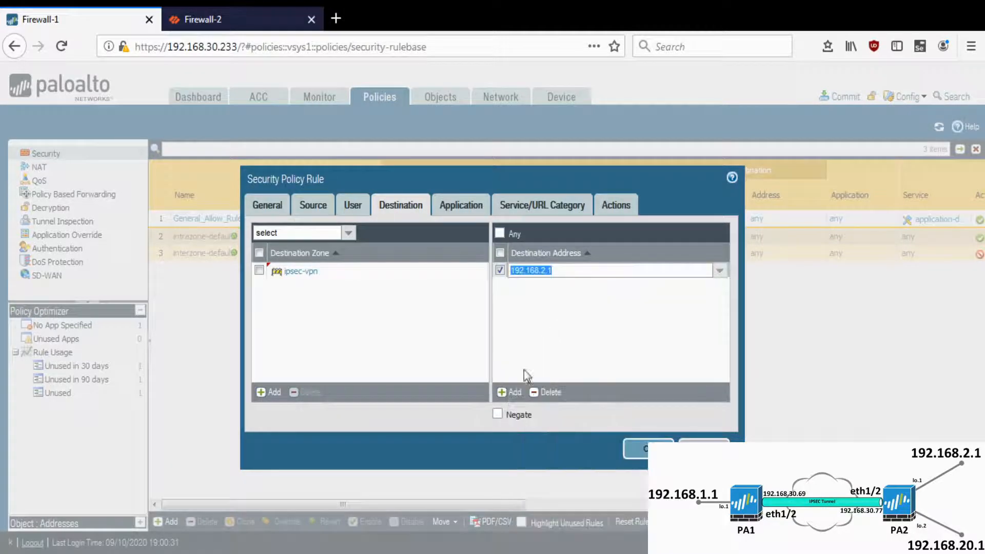
pyautogui.click(514, 394)
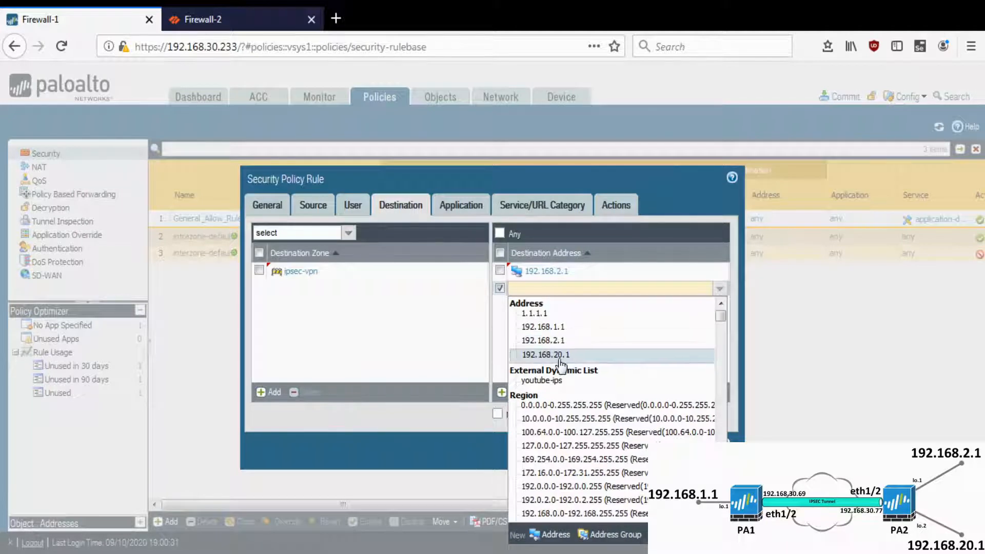
pyautogui.click(562, 354)
# Keep the rule's default application, service and Allow action settings, and save the ipsec-vpn-allow rule.
pyautogui.click(464, 210)
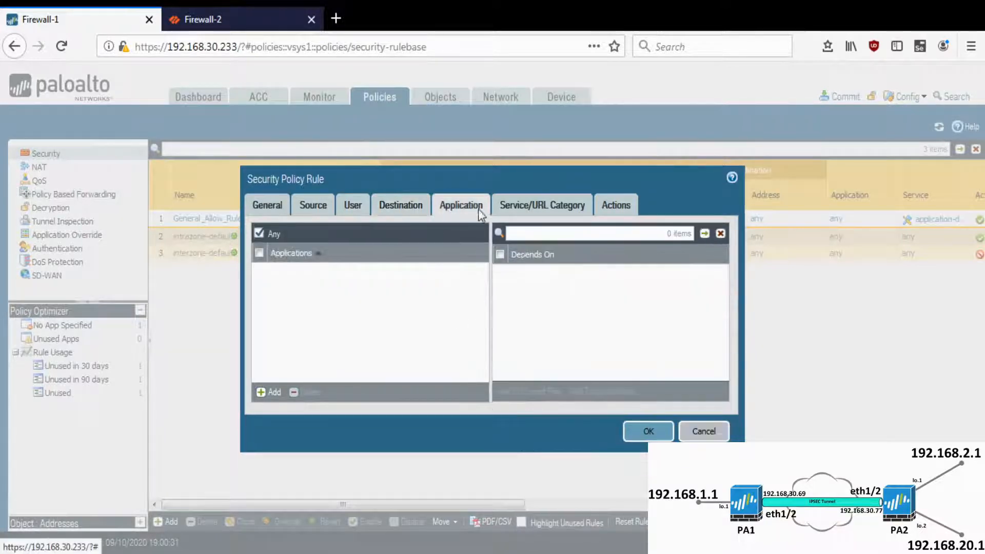
pyautogui.click(521, 208)
pyautogui.click(616, 205)
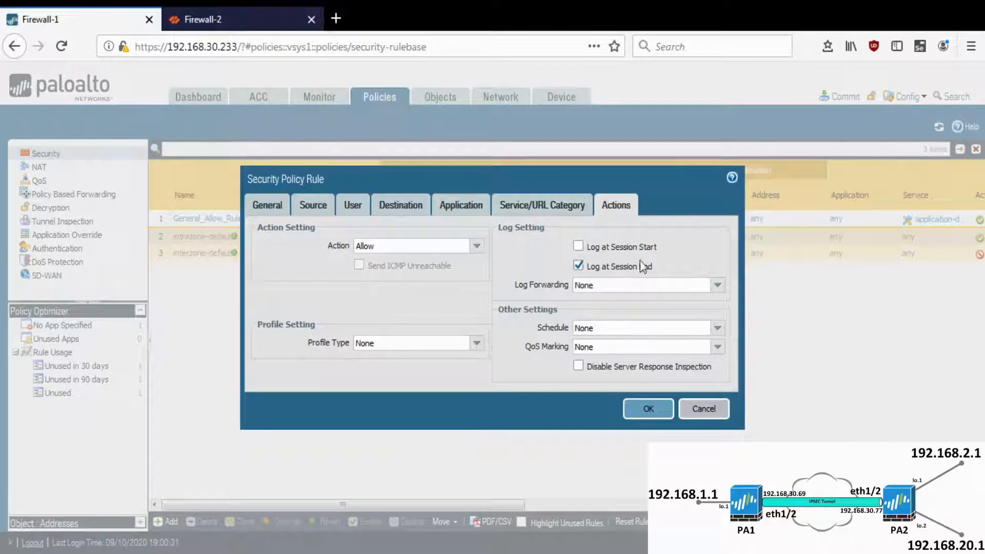
pyautogui.click(643, 416)
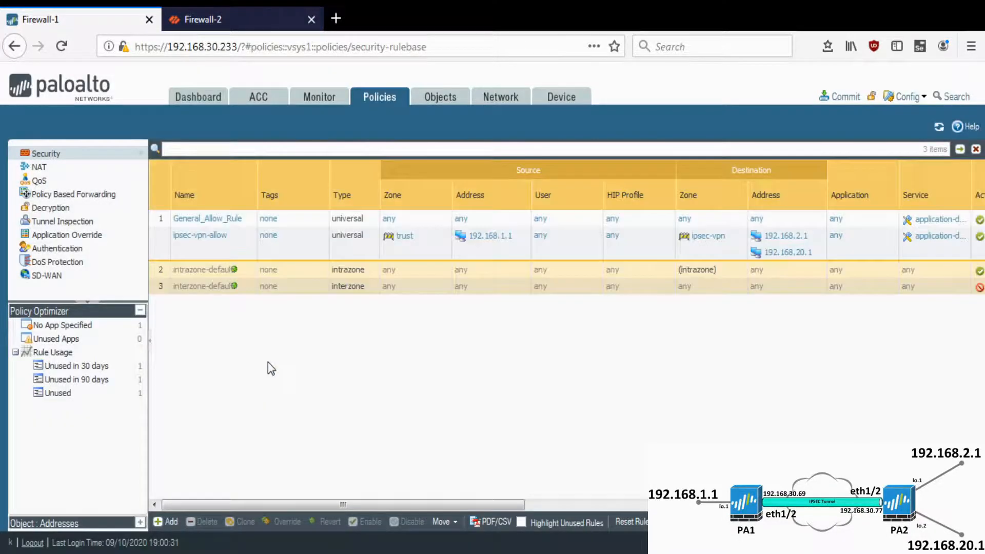
# Start a new security policy rule after the ipsec-vpn-allow rule.
pyautogui.click(205, 246)
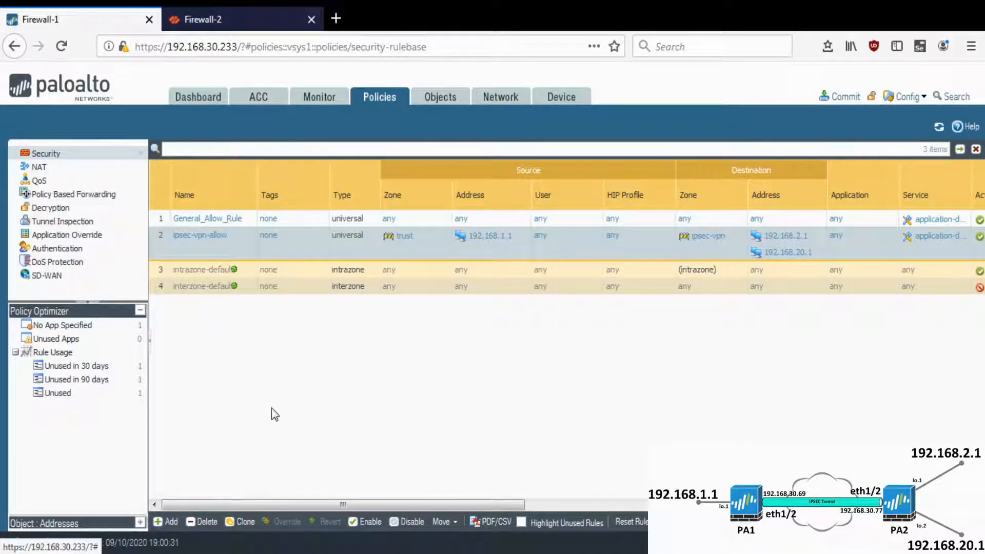
pyautogui.click(166, 523)
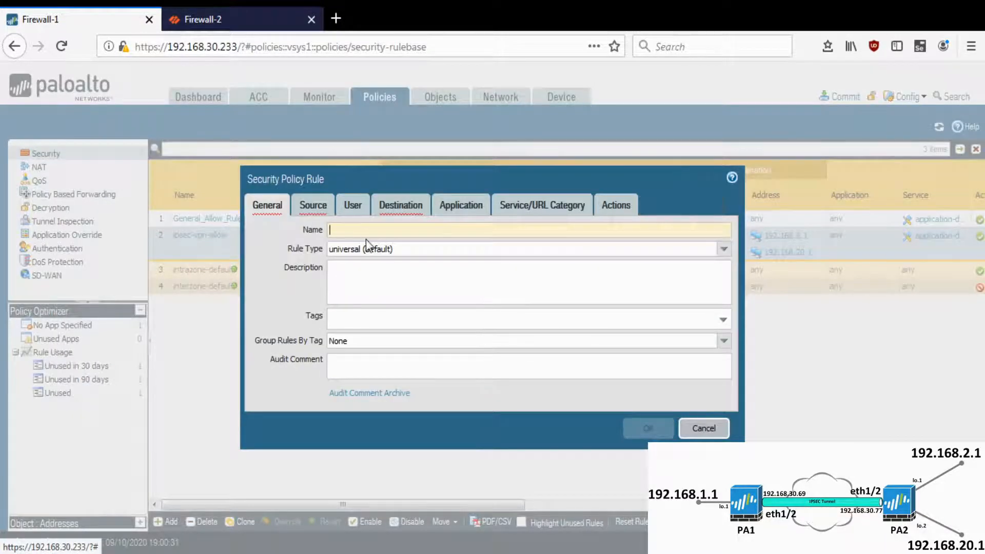
pyautogui.hotkey('ctrl', 'f')
pyautogui.write('ipsec-vpn')
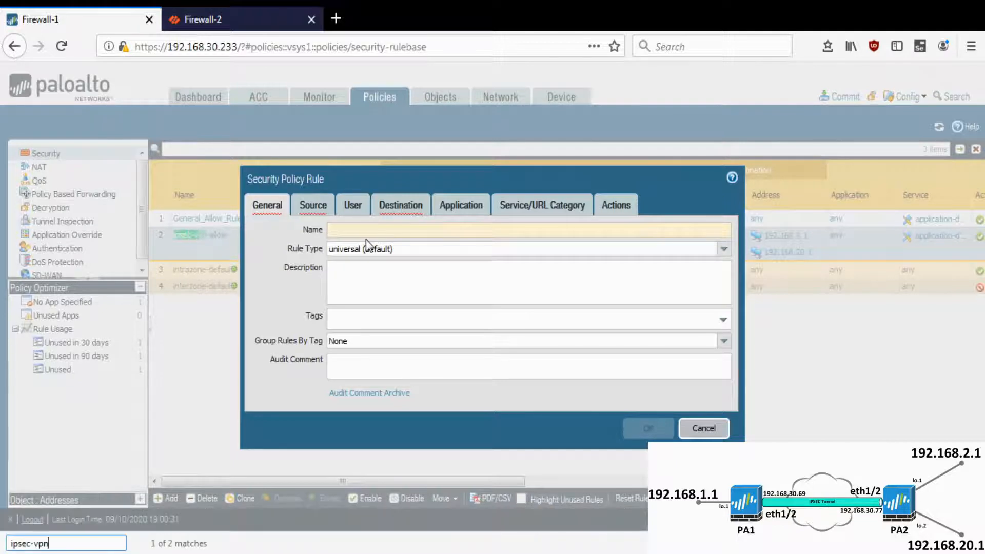
pyautogui.write('-allpw')
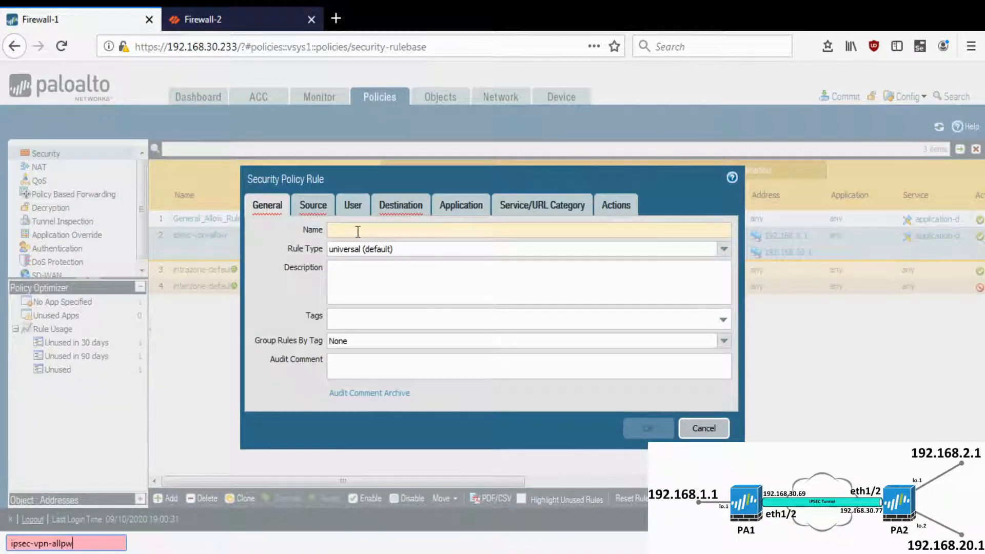
pyautogui.hotkey('ctrl', 'a')
pyautogui.hotkey('ctrl', 'c')
pyautogui.press('BackSpace')
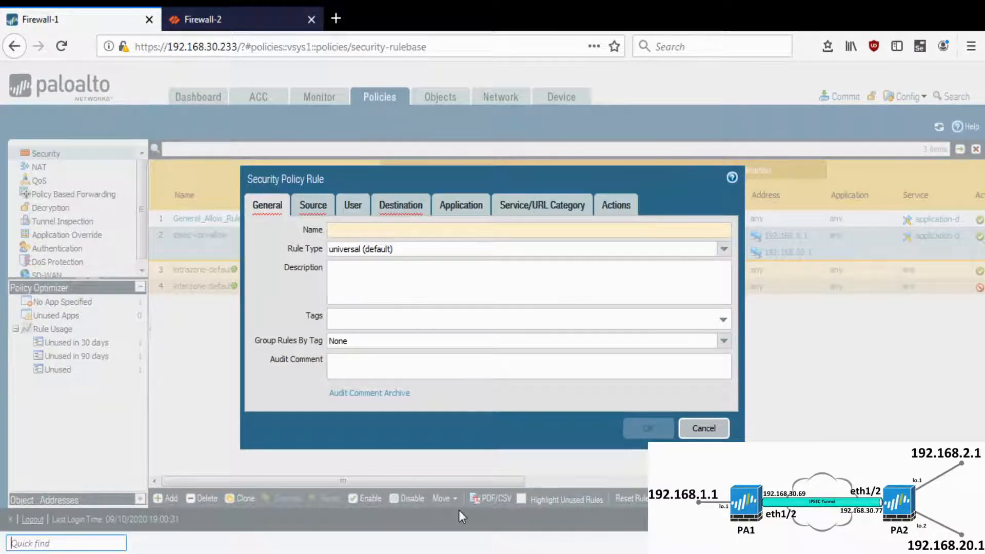
# Name the new security policy rule ipsec-vpn-allow-2.
pyautogui.click(354, 230)
pyautogui.hotkey('ctrl', 'v')
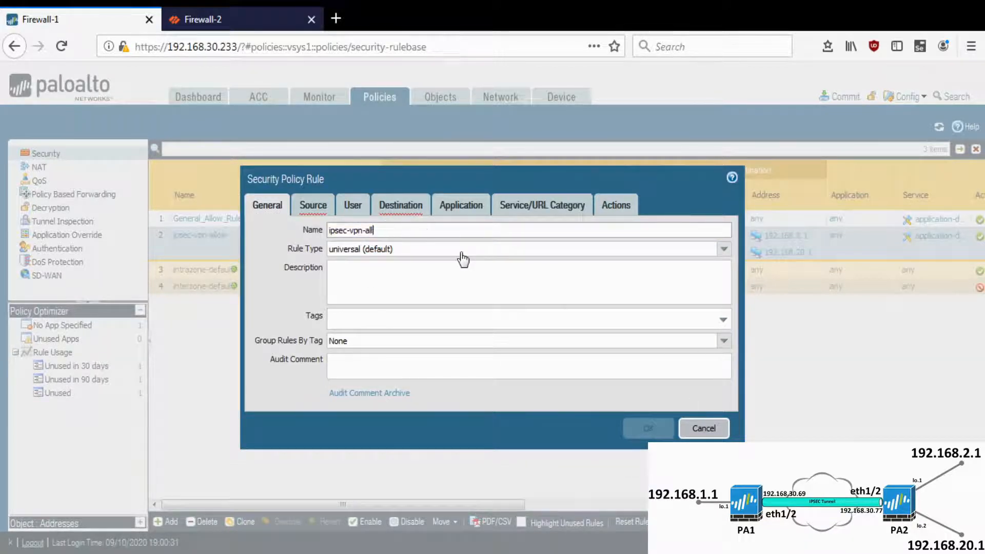
pyautogui.write('-2')
# Set the ipsec-vpn-allow-2 rule's source to zone ipsec-vpn with addresses 192.168.2.1 and 192.168.20.1.
pyautogui.click(313, 205)
pyautogui.click(275, 392)
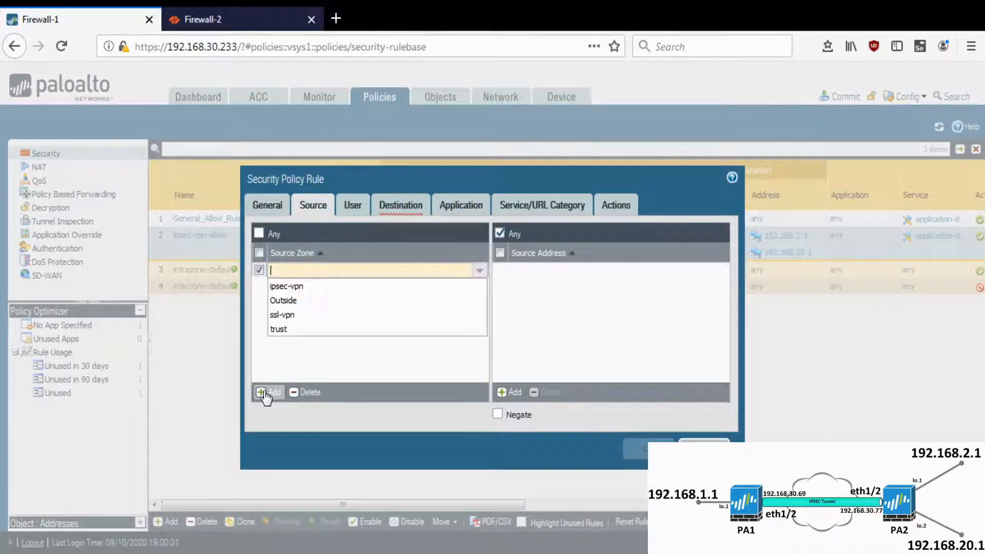
pyautogui.click(298, 287)
pyautogui.click(505, 392)
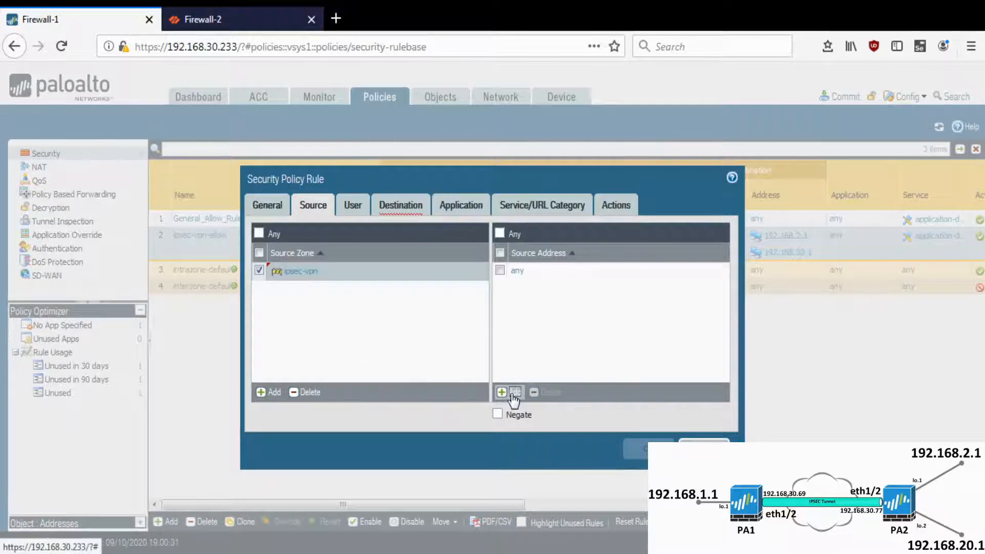
pyautogui.click(543, 322)
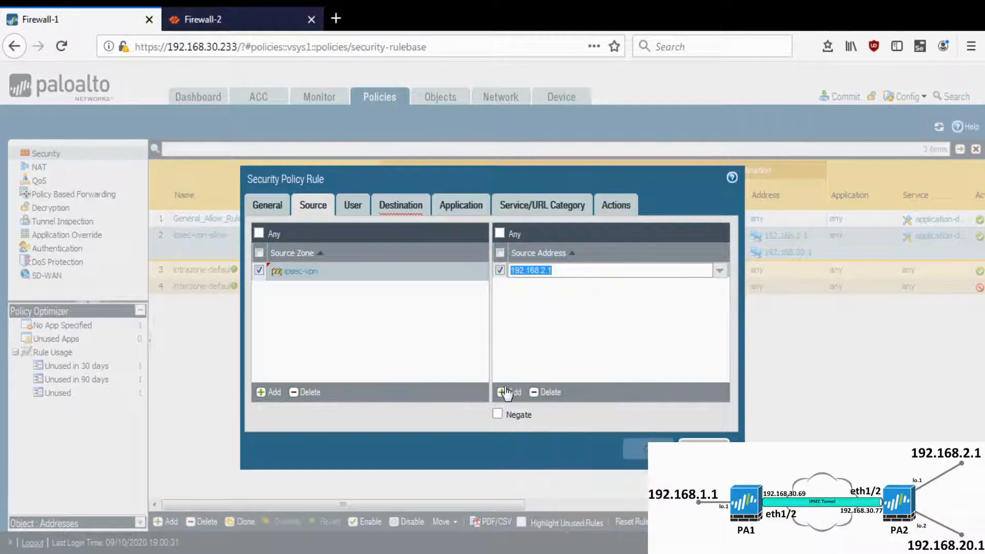
pyautogui.click(505, 392)
pyautogui.click(548, 355)
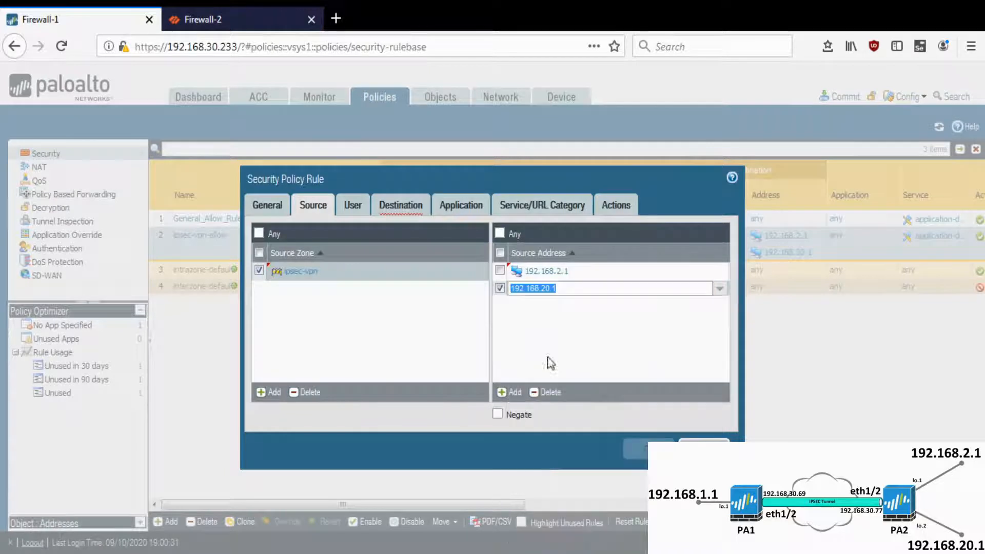
# Set the ipsec-vpn-allow-2 rule's destination to zone trust and address 192.168.1.1, and save the rule.
pyautogui.click(404, 208)
pyautogui.click(269, 392)
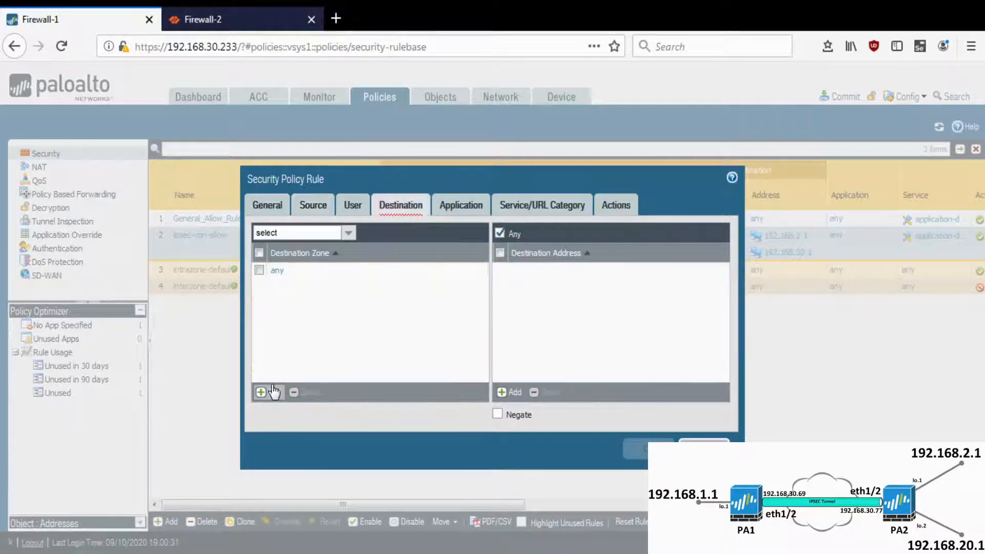
pyautogui.click(295, 328)
pyautogui.click(505, 392)
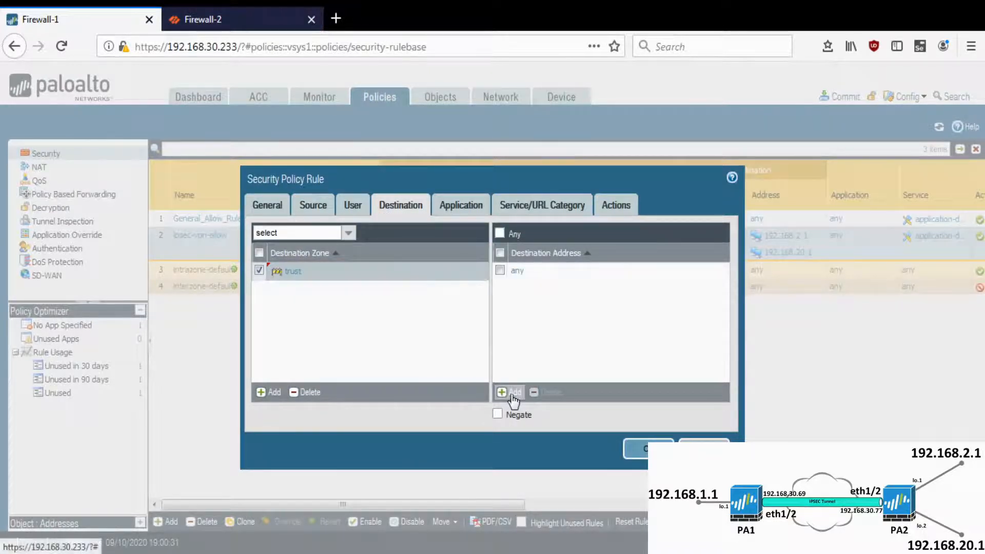
pyautogui.click(552, 311)
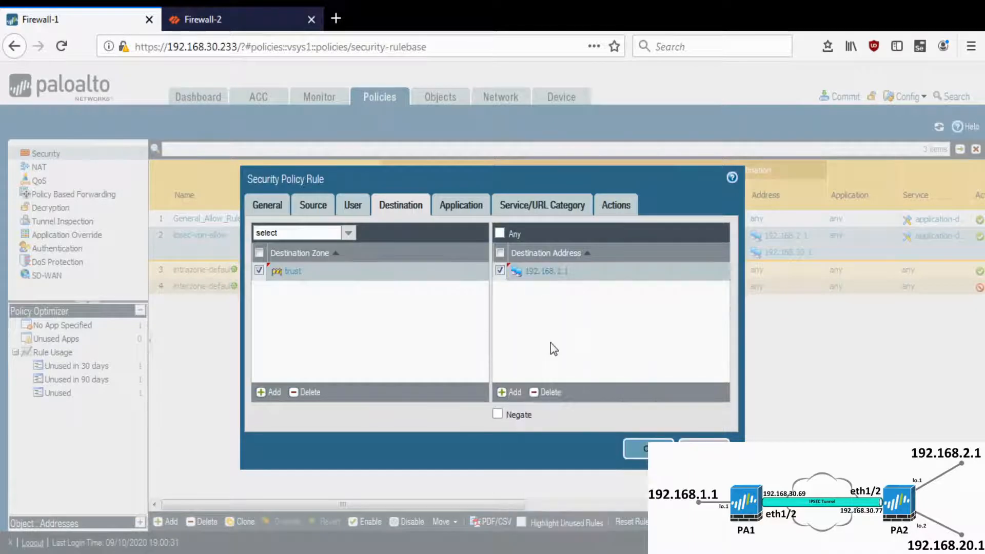
pyautogui.click(637, 449)
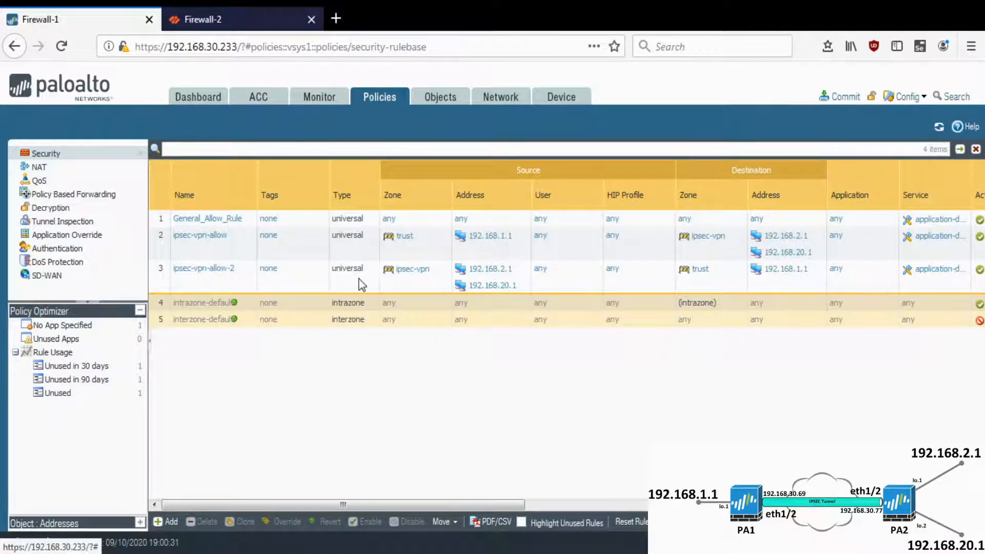
# Move General_Allow_Rule below the two IPSec VPN rules in the security rulebase.
pyautogui.click(287, 225)
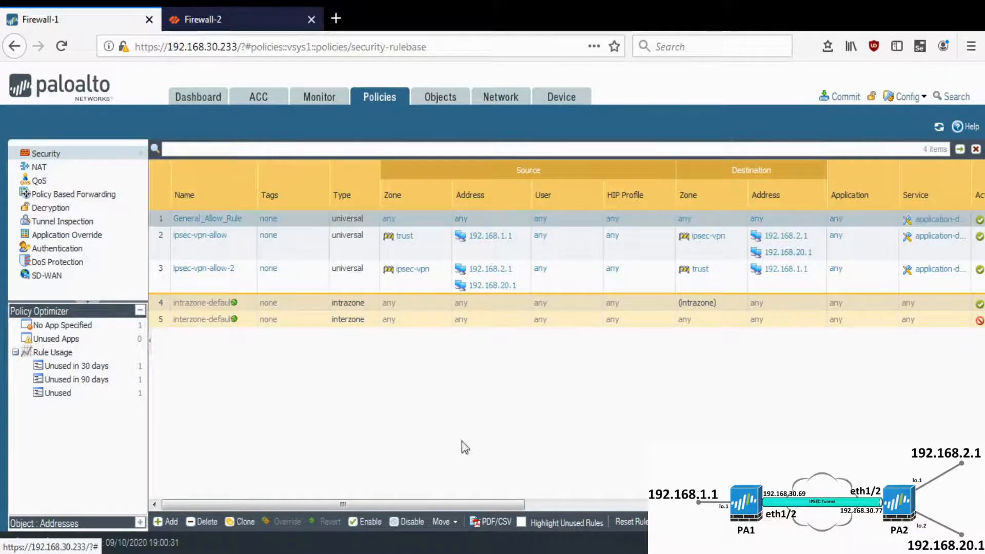
pyautogui.click(442, 521)
pyautogui.click(463, 503)
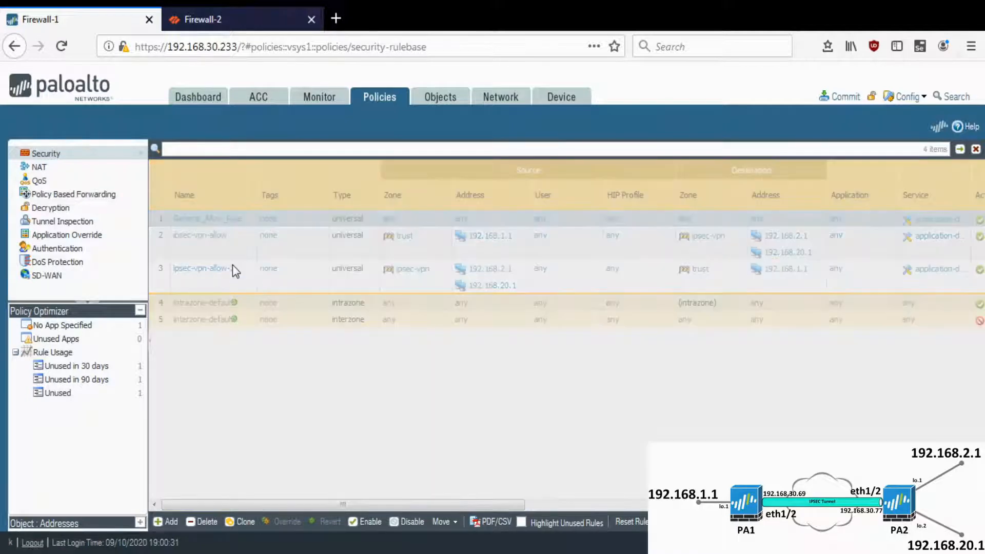
pyautogui.click(224, 233)
pyautogui.click(299, 267)
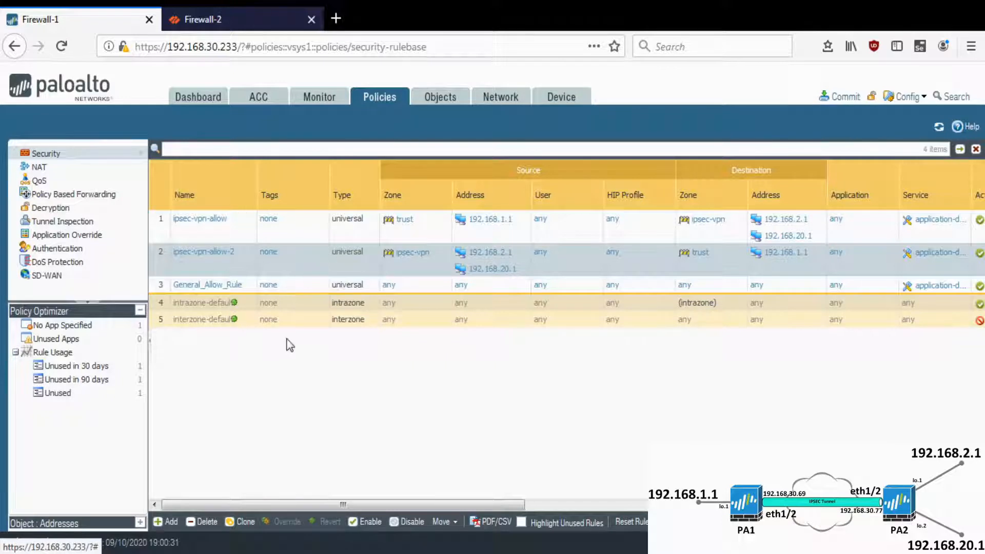
pyautogui.click(213, 229)
pyautogui.click(215, 273)
pyautogui.click(293, 235)
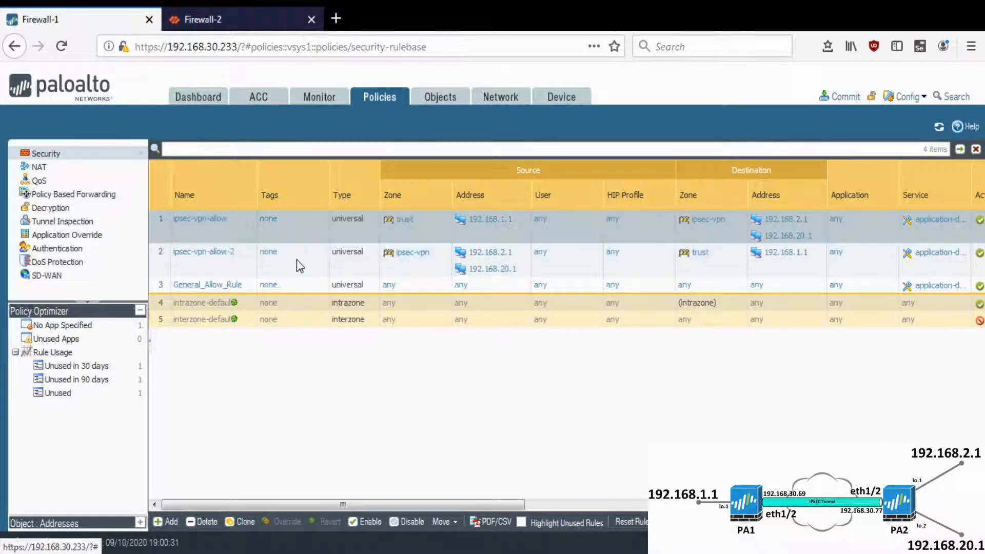
pyautogui.click(296, 260)
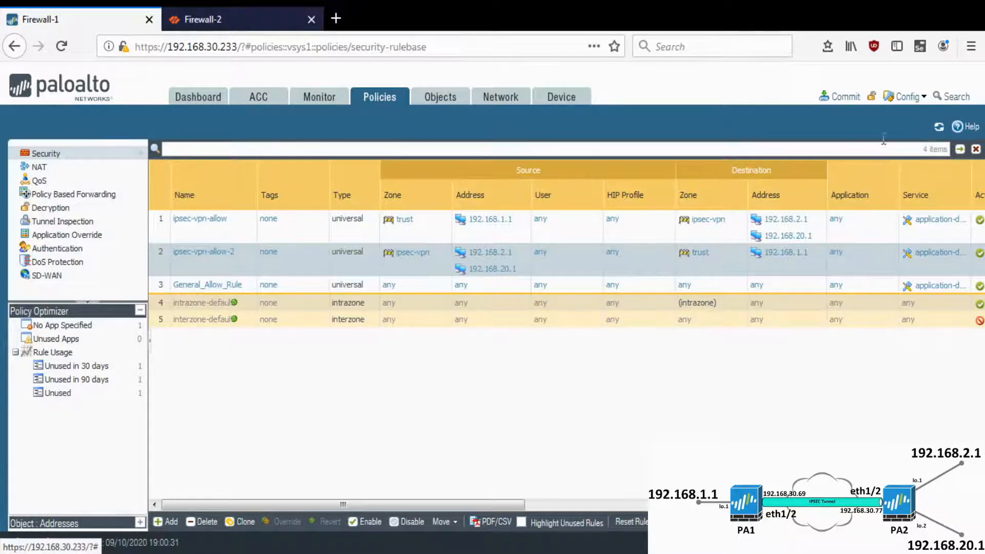
# Commit the pending changes on Firewall-1 and switch to Firewall-2.
pyautogui.click(847, 97)
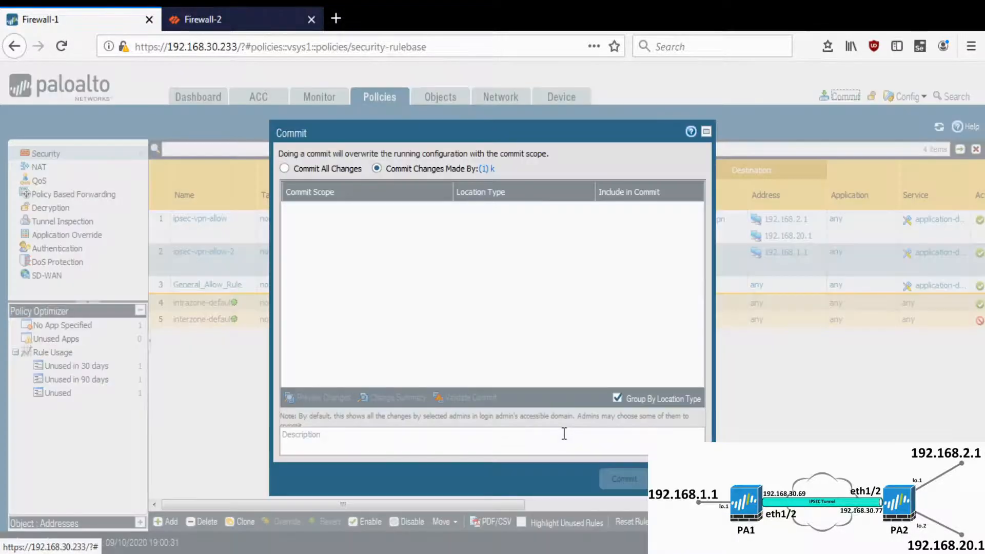
pyautogui.click(627, 479)
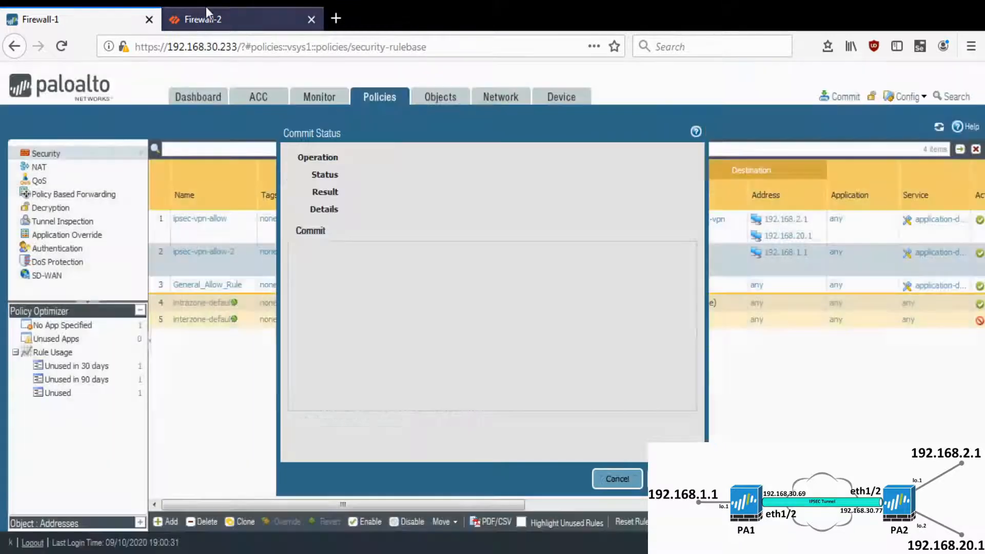
pyautogui.click(206, 15)
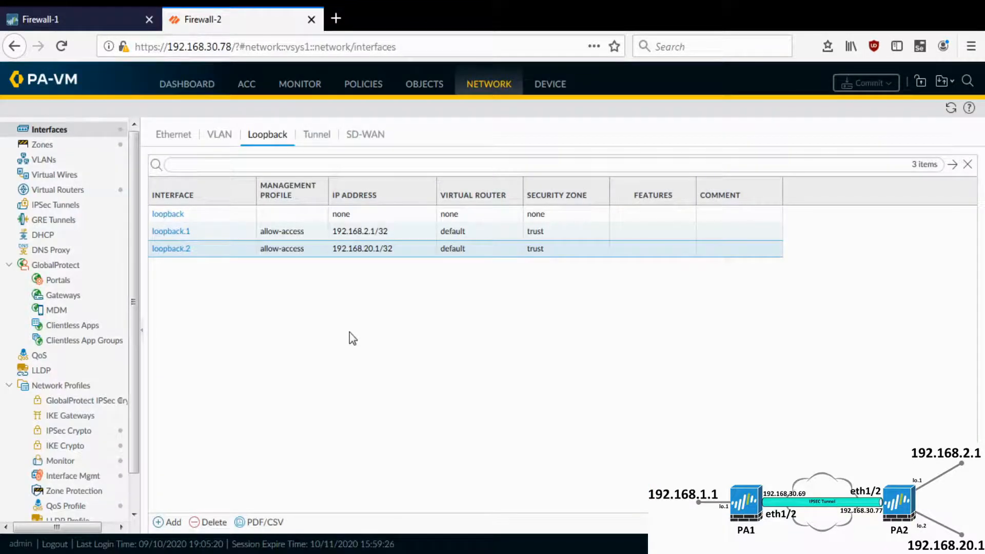
# Add a tunnel interface numbered 1 on Firewall-2 and assign it to the default virtual router.
pyautogui.click(174, 134)
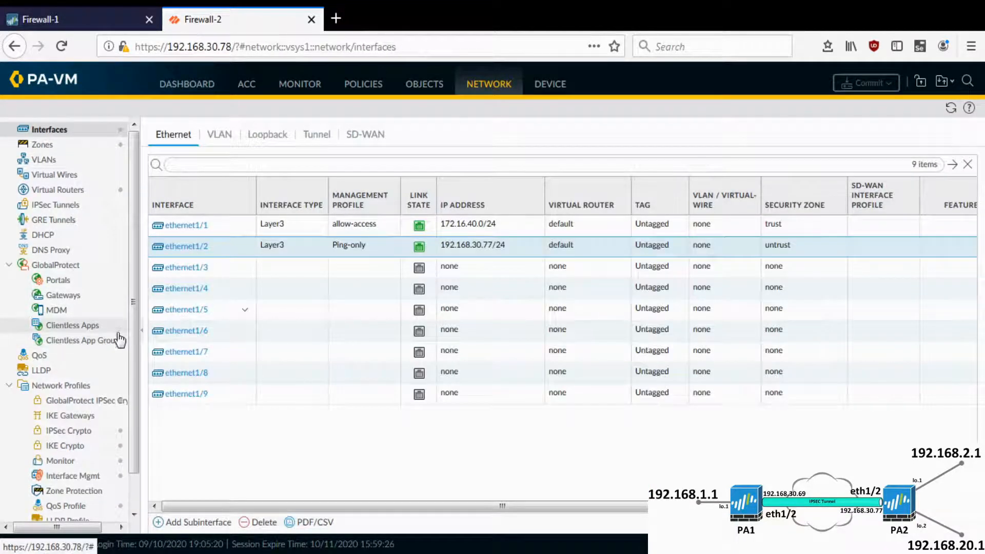
pyautogui.click(314, 134)
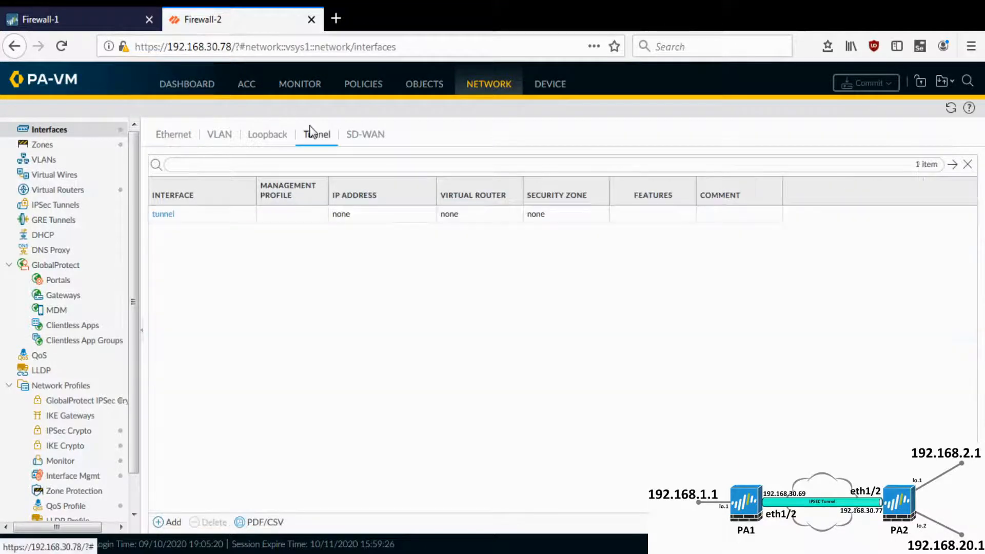
pyautogui.click(171, 526)
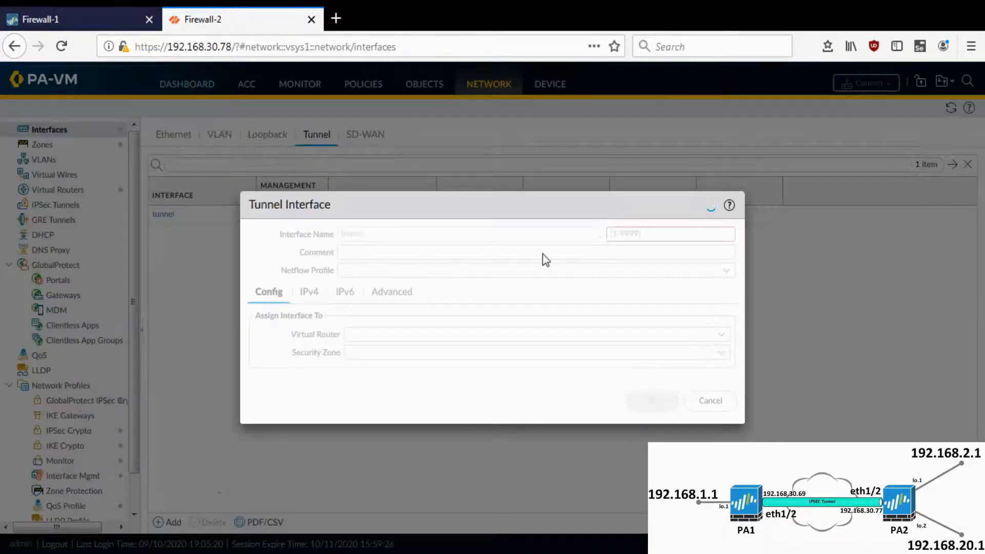
pyautogui.click(623, 235)
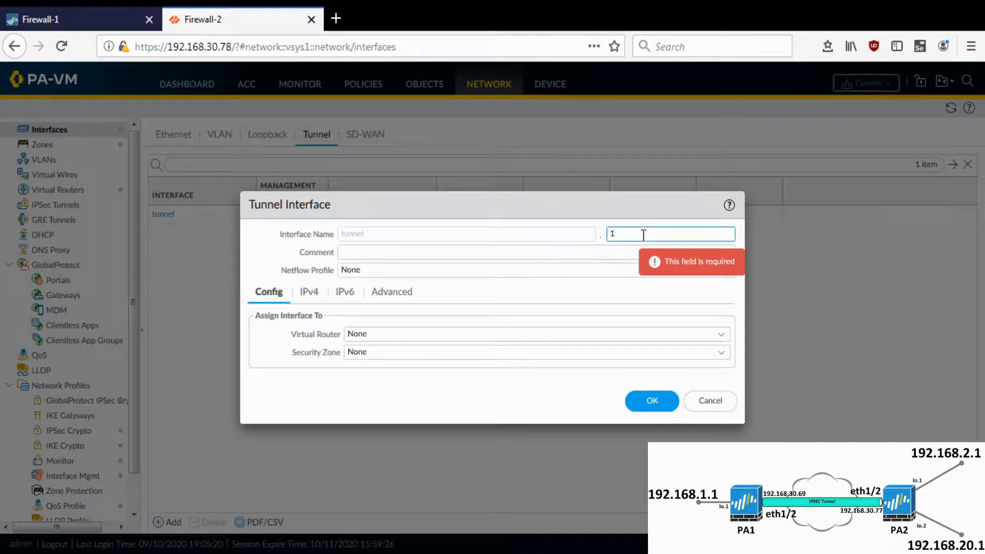
pyautogui.click(723, 337)
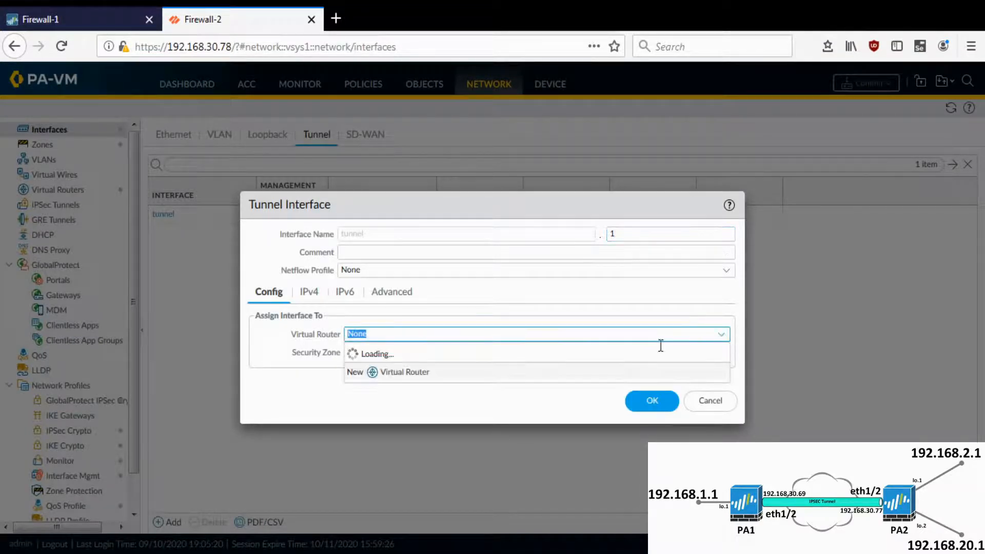
pyautogui.click(372, 377)
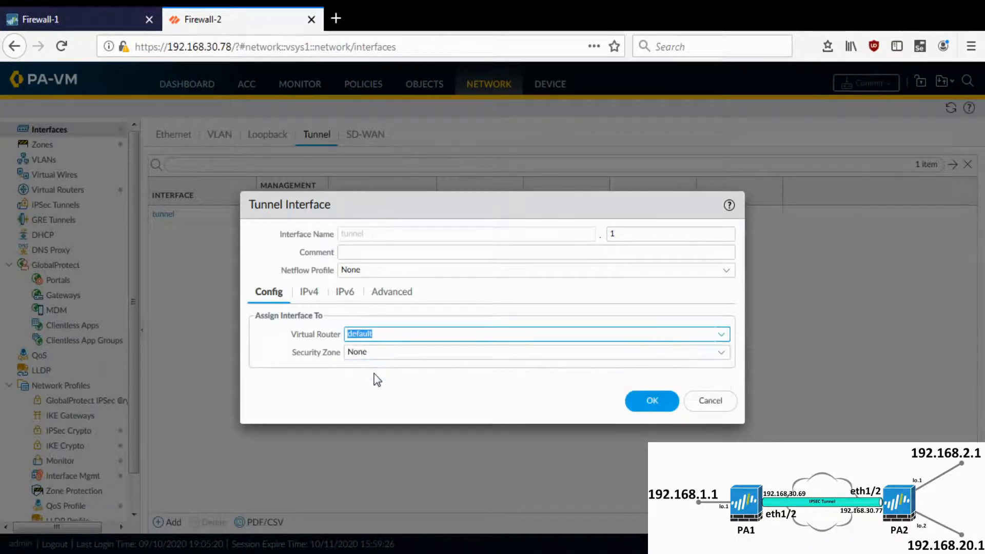
# Create a security zone named ipsec-vpn for the tunnel interface and save the interface.
pyautogui.click(721, 354)
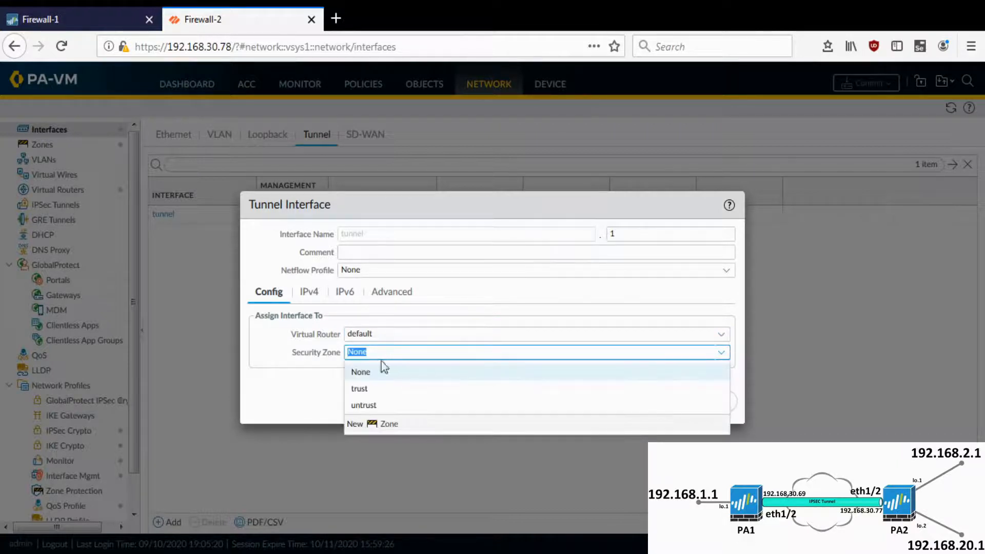
pyautogui.click(383, 425)
pyautogui.click(721, 354)
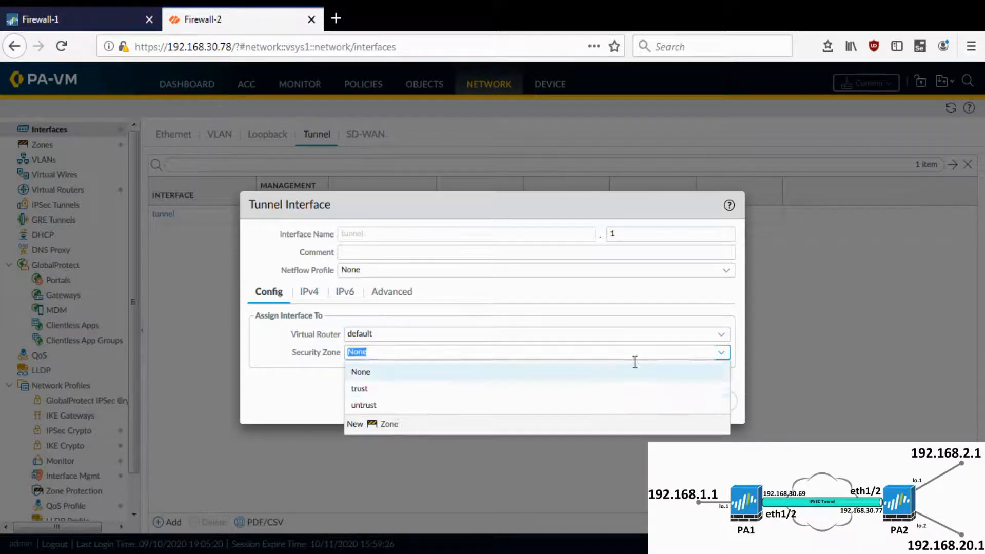
pyautogui.click(389, 425)
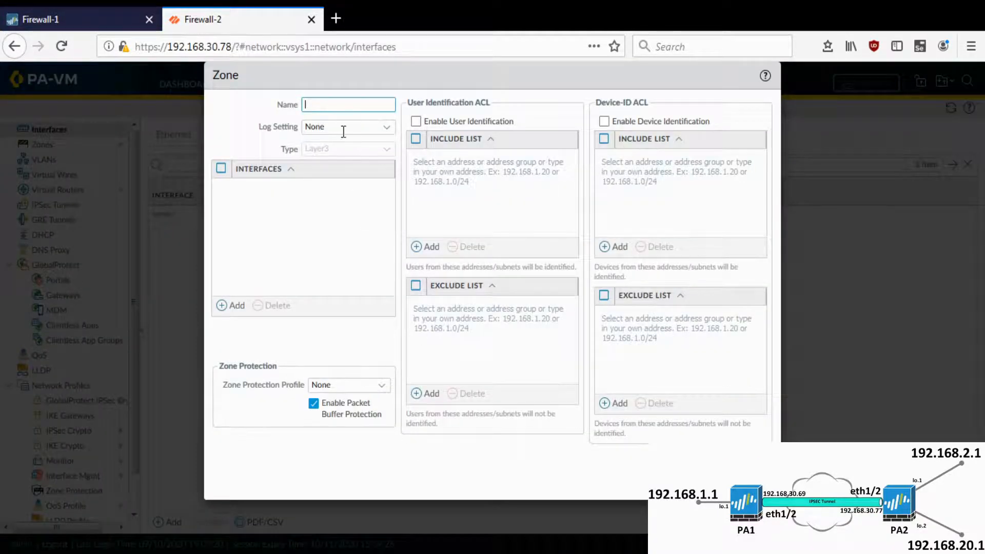
pyautogui.write('ipsec-vpn')
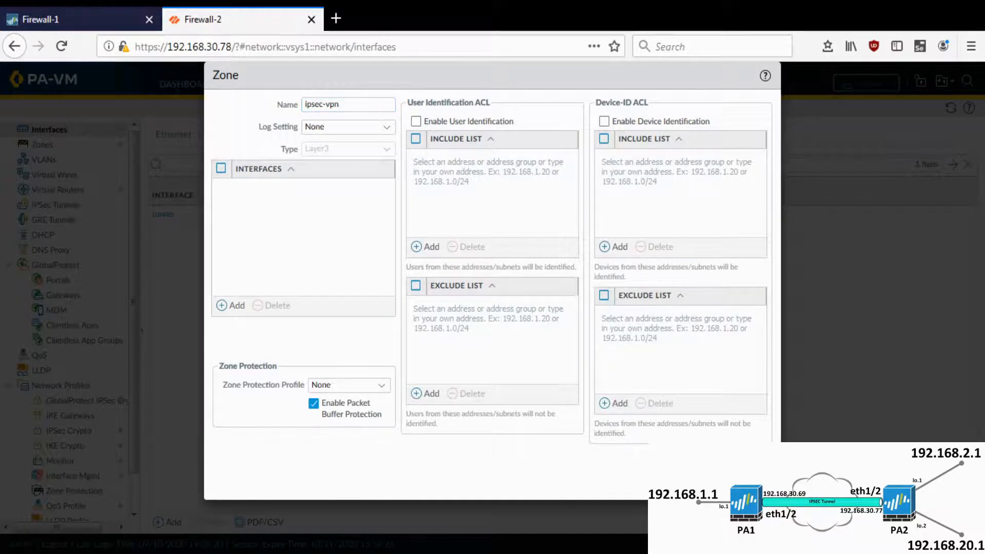
pyautogui.press('Return')
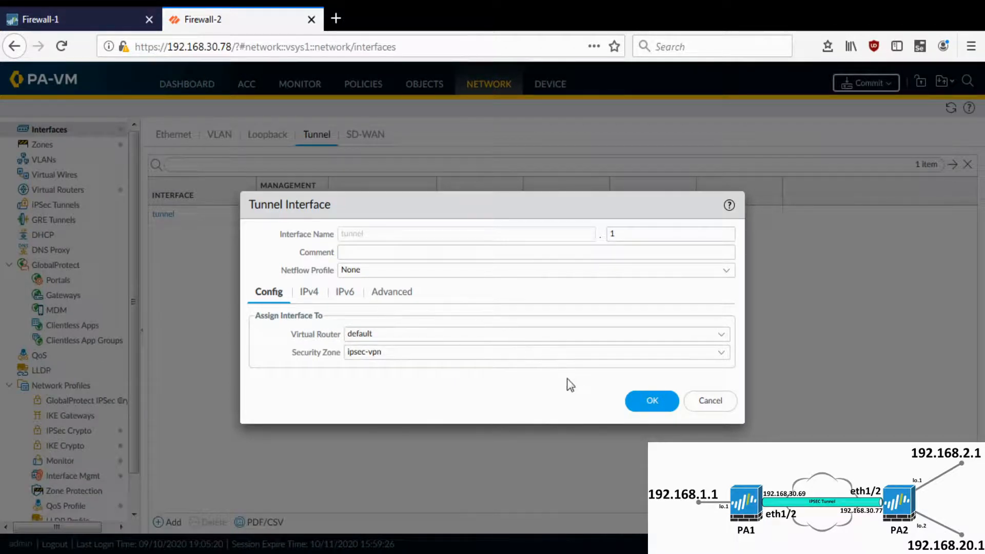
pyautogui.click(646, 405)
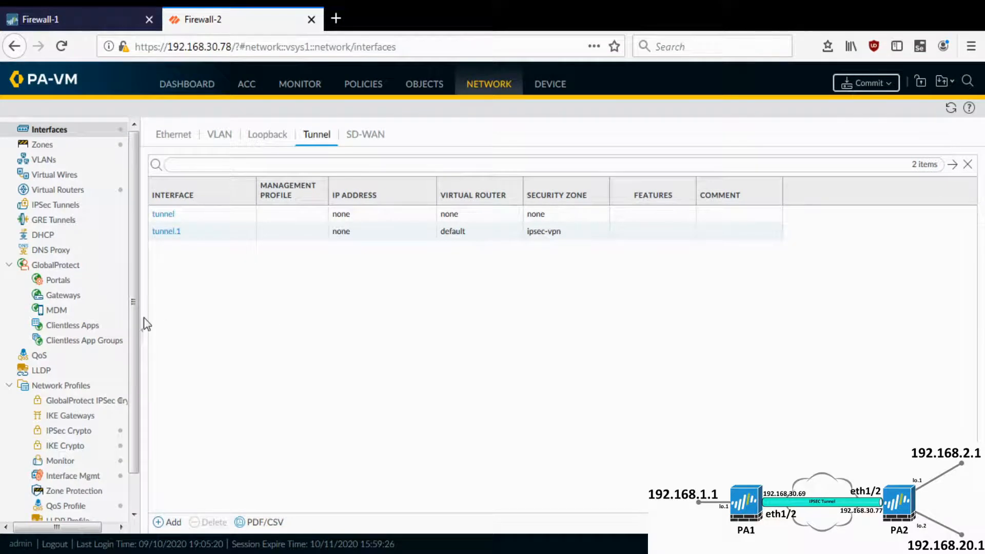
# Add an IKE crypto profile named ike-crypto with DH group group2.
pyautogui.click(65, 446)
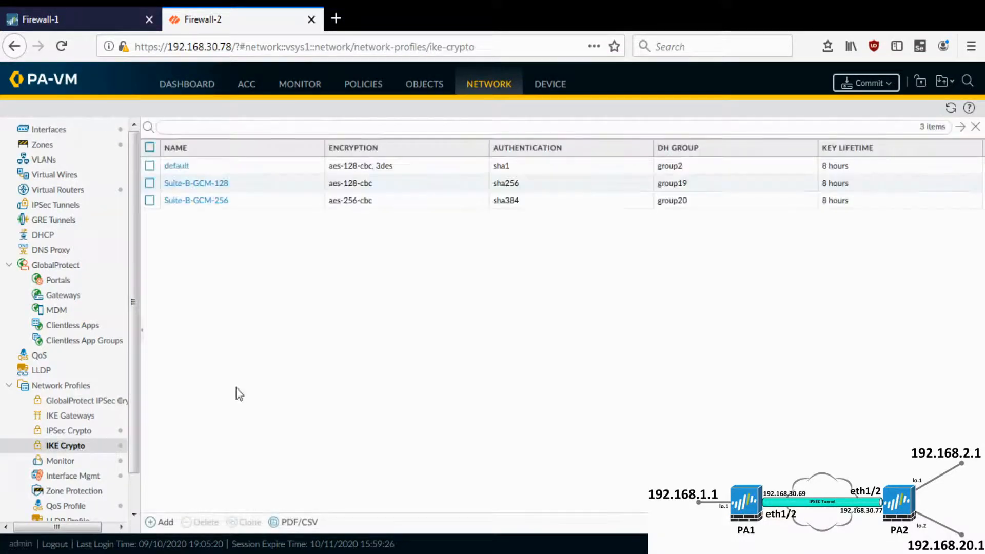
pyautogui.click(165, 522)
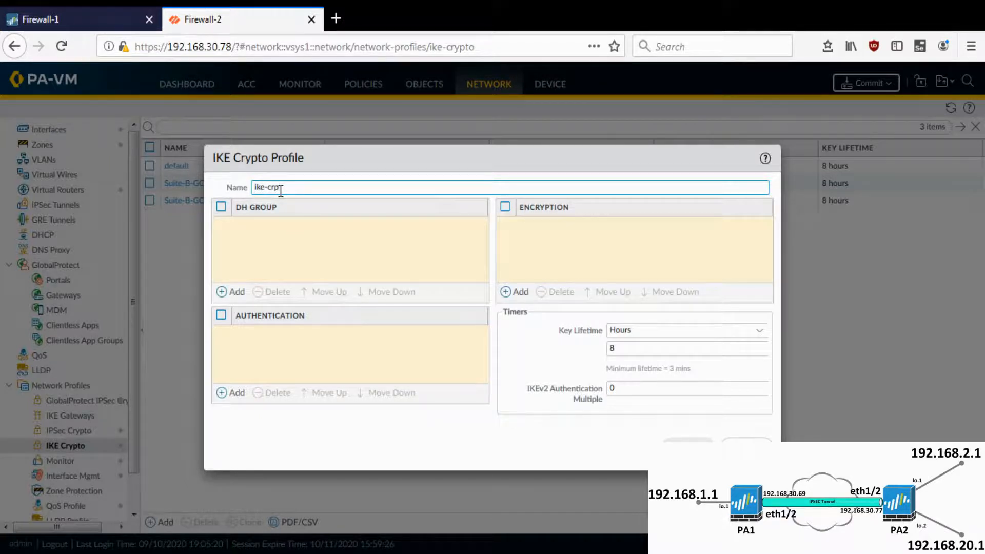
pyautogui.write('ypto')
pyautogui.click(236, 299)
pyautogui.click(266, 261)
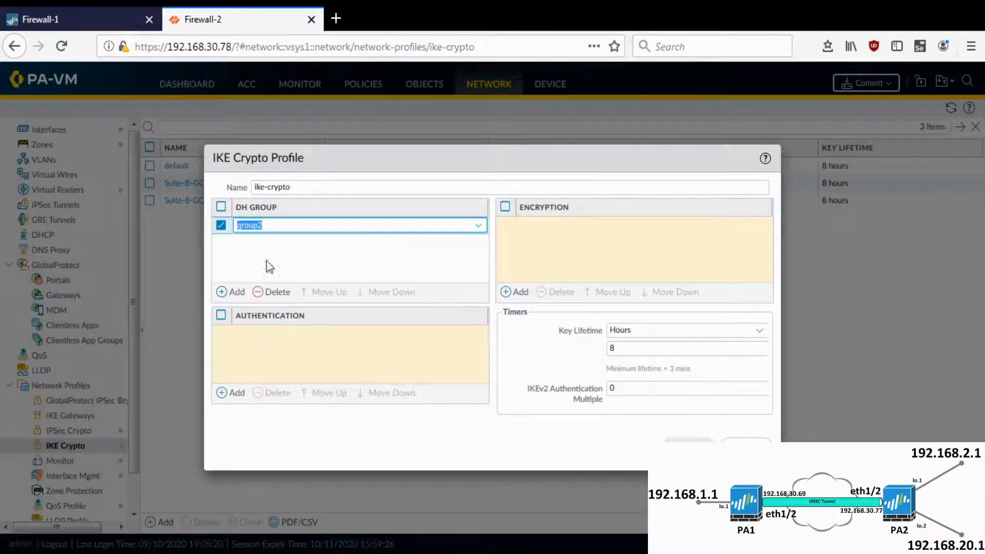
# Set the ike-crypto profile to sha256 authentication and aes-256-cbc encryption, and save it.
pyautogui.click(231, 393)
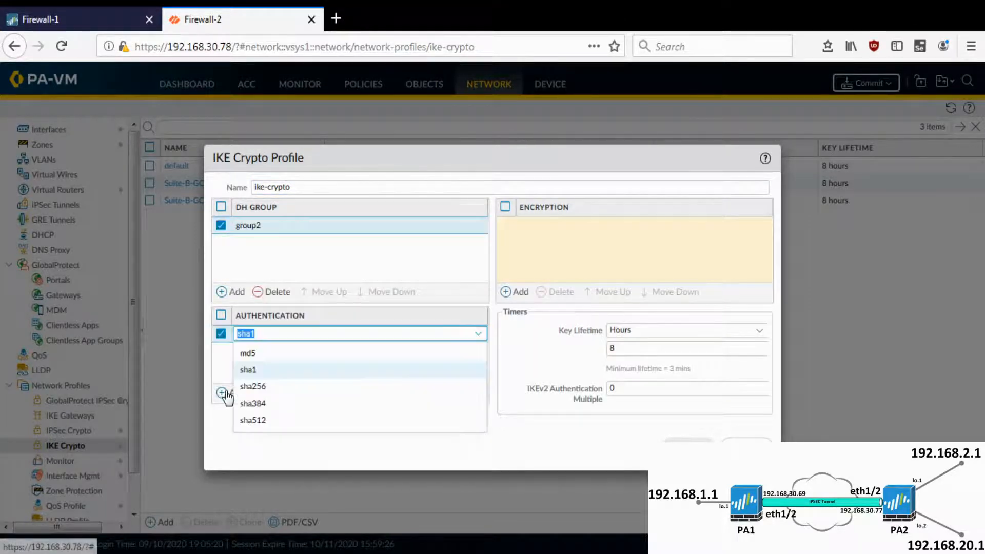
pyautogui.click(278, 385)
pyautogui.click(513, 292)
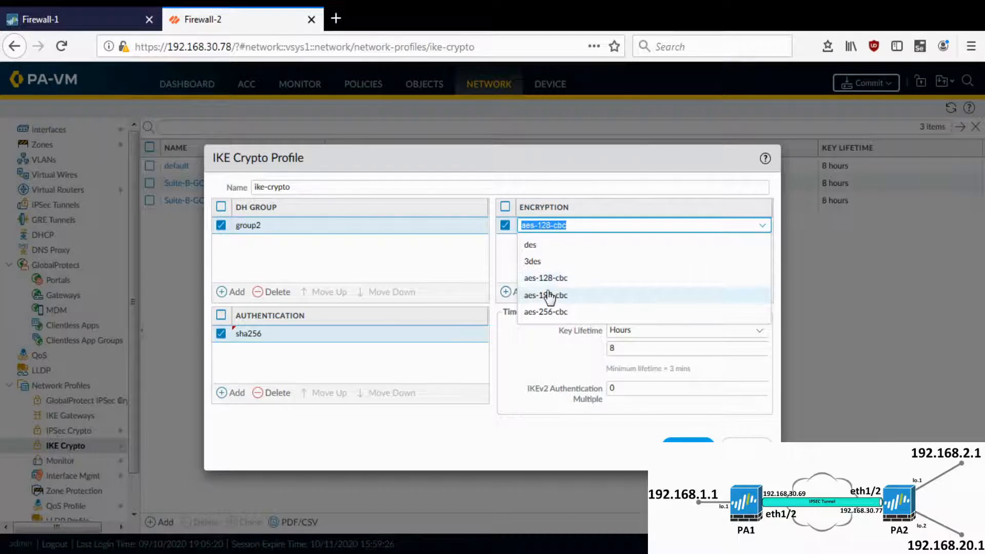
pyautogui.click(557, 313)
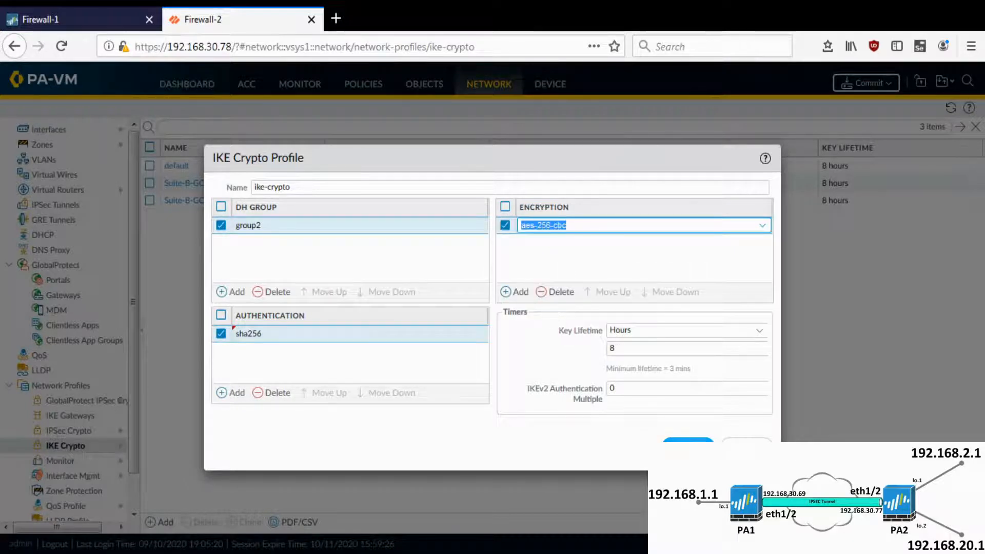
pyautogui.click(688, 446)
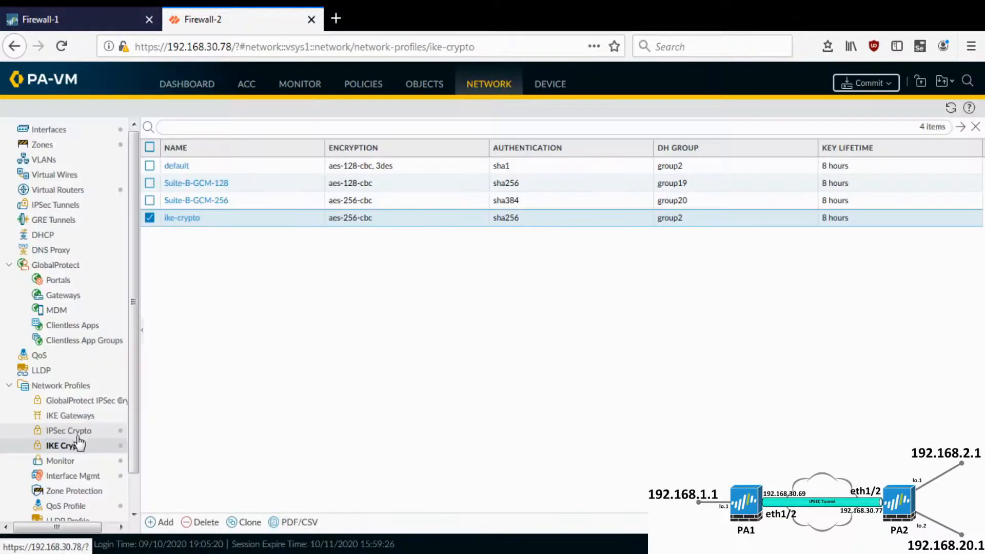
# Add an IPSec crypto profile named ipsec-crypto with aes-256-cbc encryption.
pyautogui.click(72, 431)
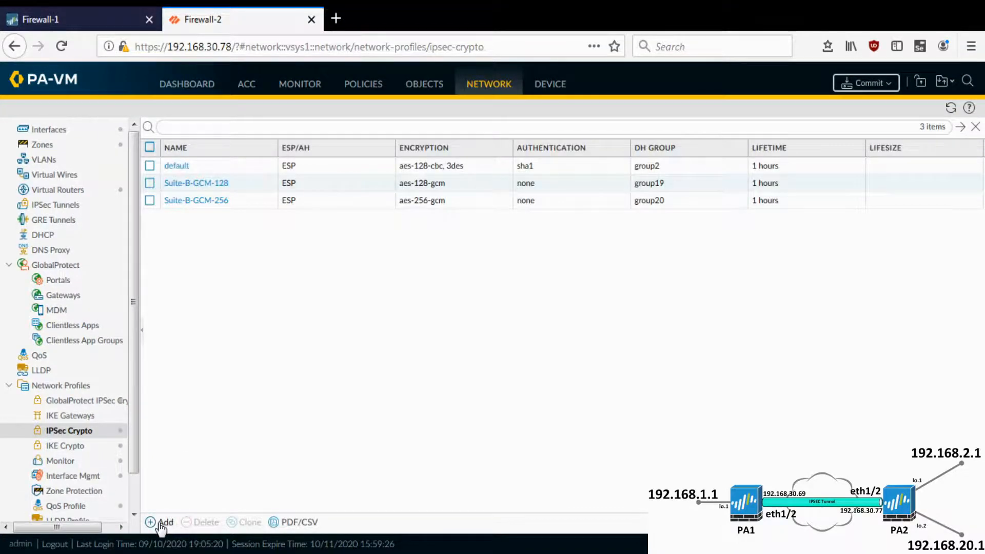
pyautogui.click(161, 523)
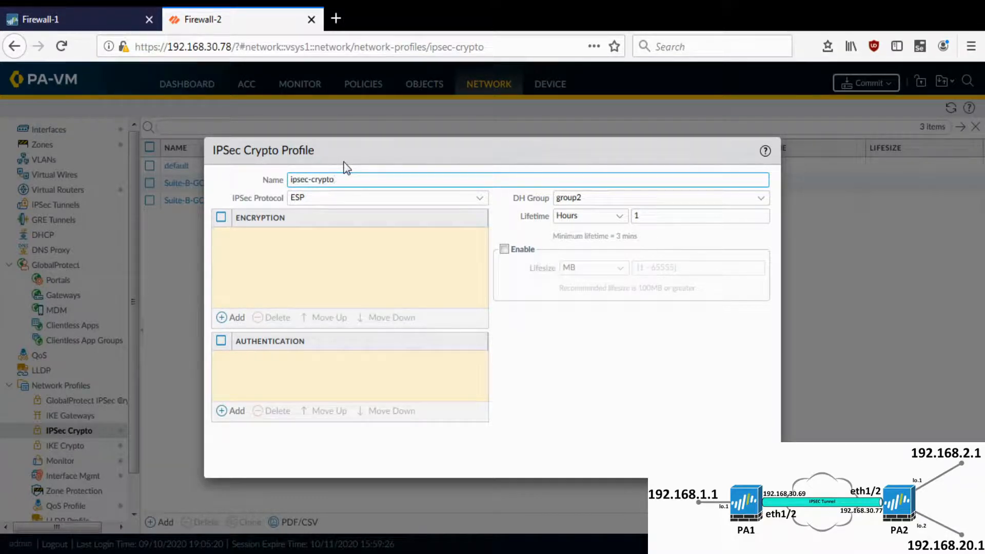
pyautogui.write('ipsec-crypto')
pyautogui.click(234, 319)
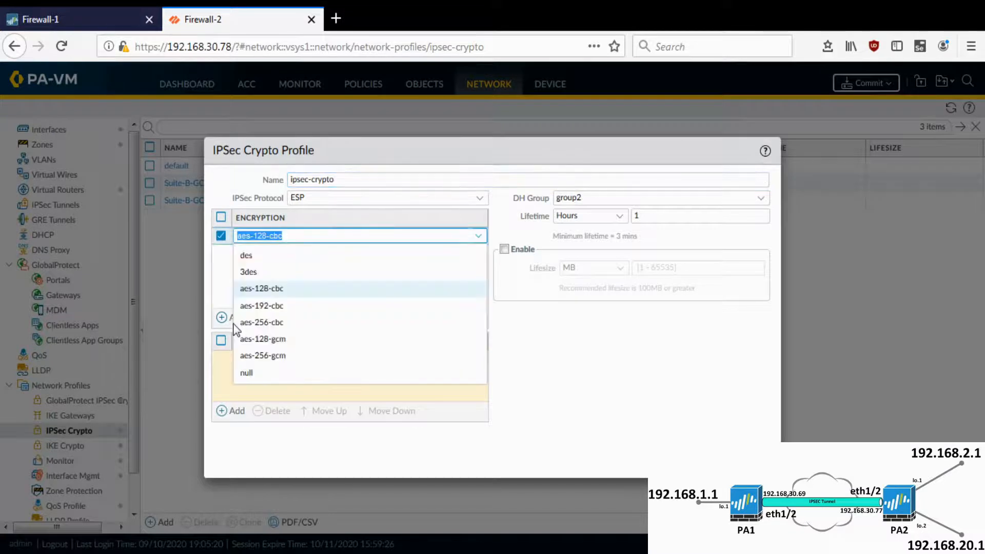
pyautogui.click(274, 324)
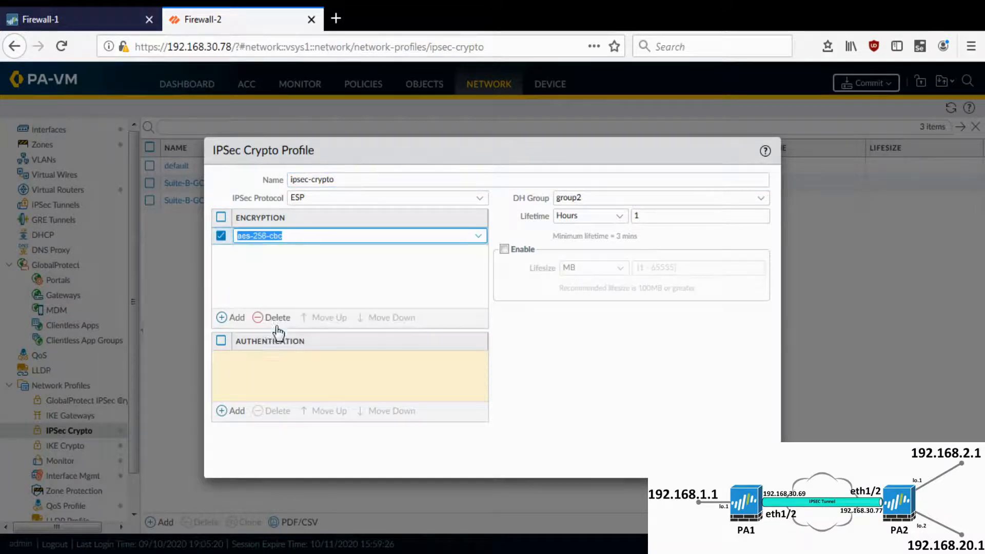
# Add sha256 authentication to the ipsec-crypto profile and save it.
pyautogui.click(231, 412)
pyautogui.click(260, 426)
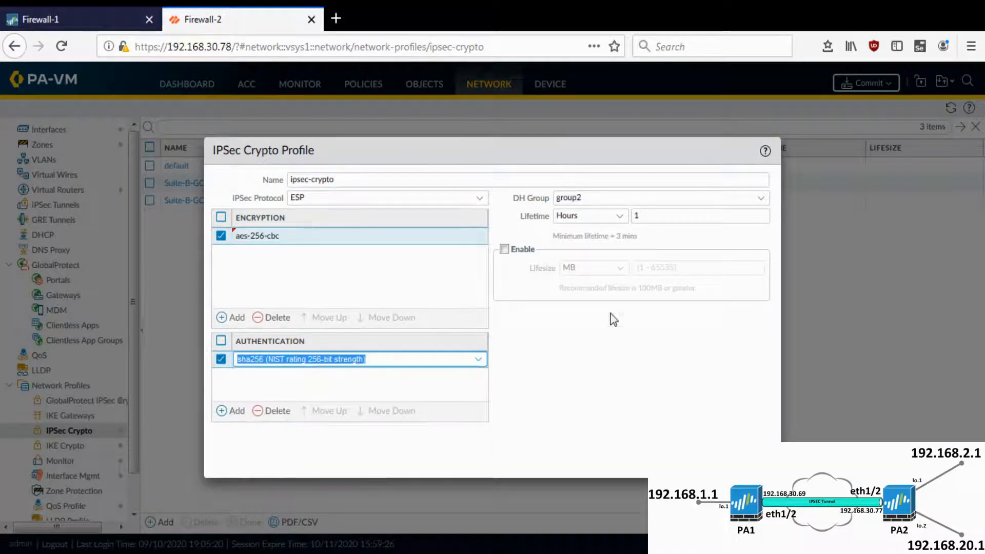
pyautogui.click(656, 423)
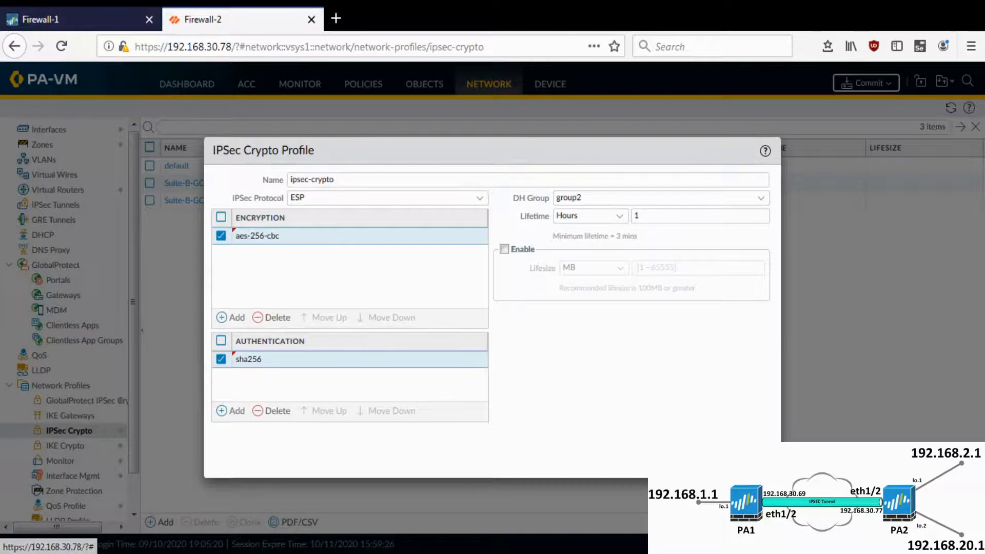
pyautogui.click(701, 462)
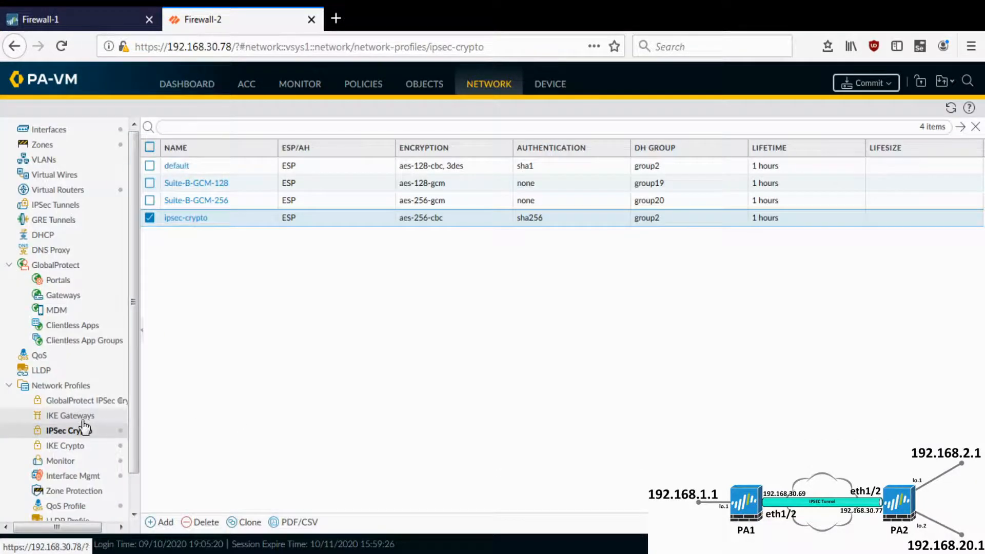
# Add an IKE gateway named ike-192.168.30.69 and select the IP address part of its name.
pyautogui.click(81, 419)
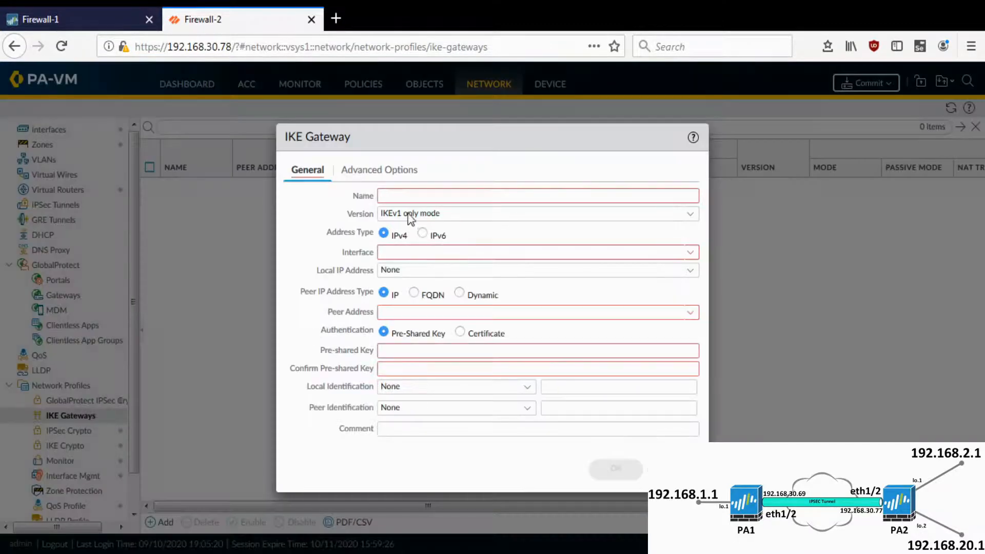
pyautogui.click(413, 195)
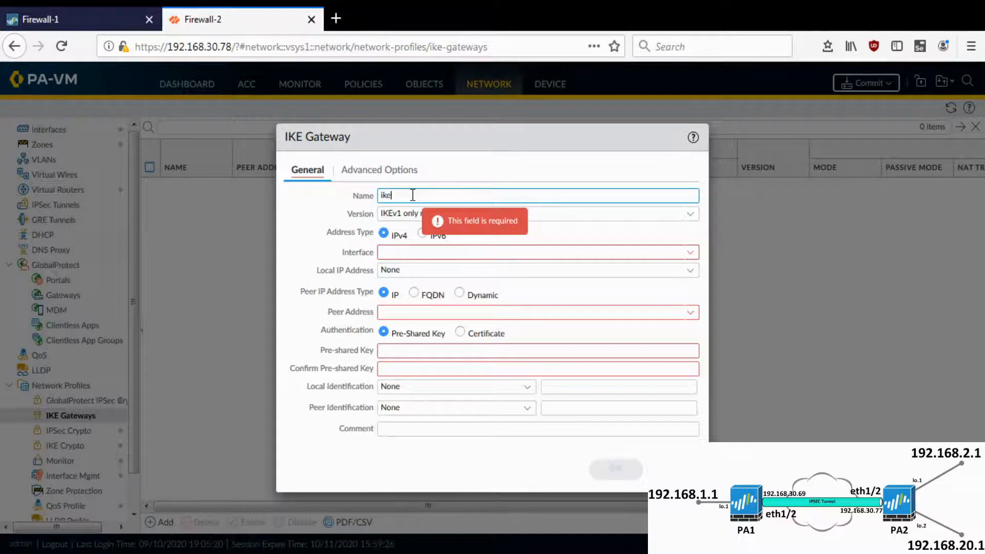
pyautogui.write('-192.168.30.69')
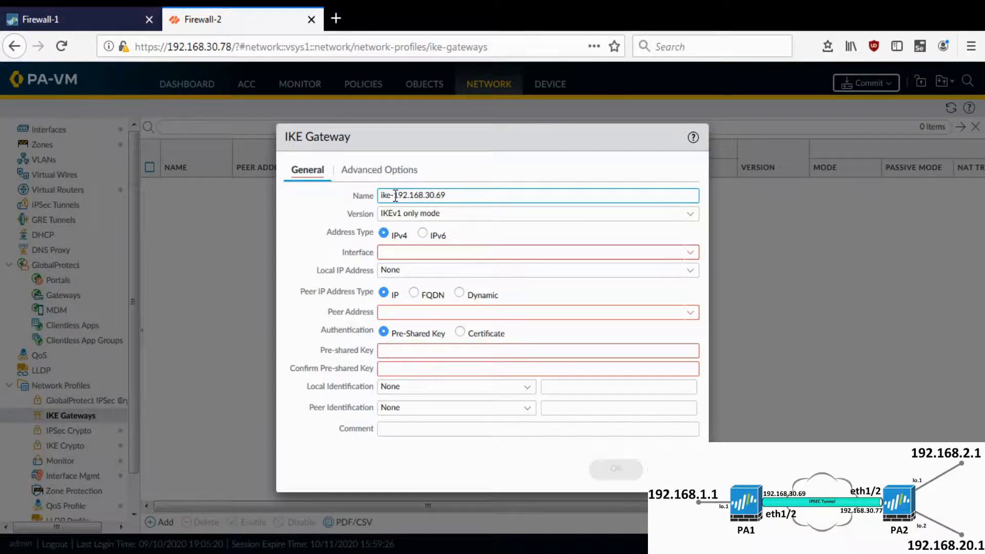
pyautogui.moveTo(395, 197); pyautogui.dragTo(475, 203)
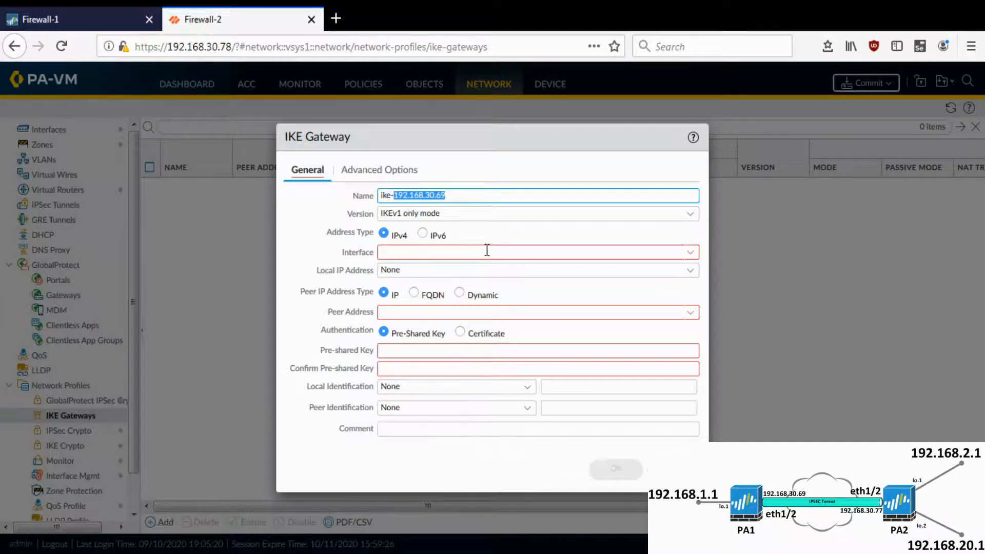
# Set the gateway's interface to ethernet1/2, local IP to 192.168.30.77/24 and peer address to 192.168.30.69, and enter and confirm the pre-shared key.
pyautogui.click(692, 253)
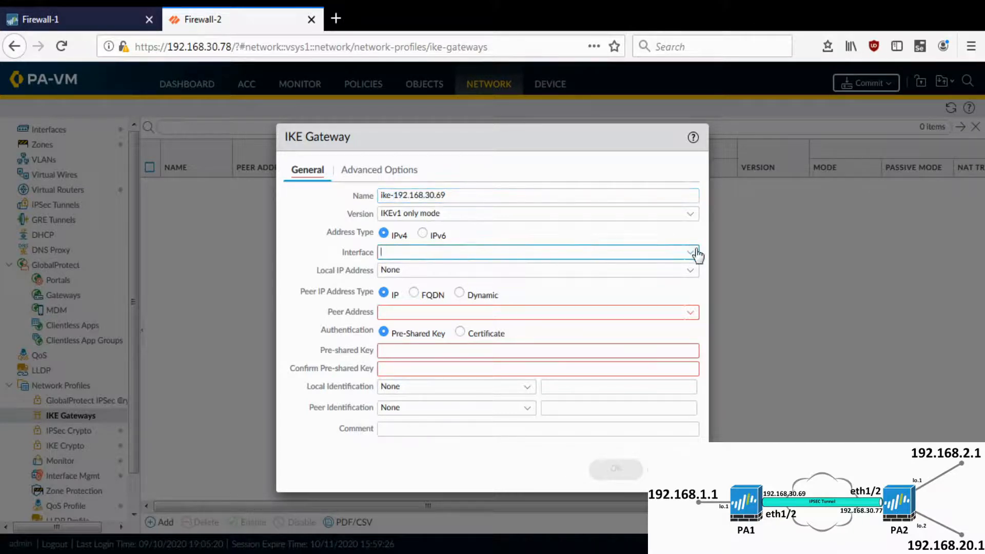
pyautogui.click(439, 287)
pyautogui.click(690, 270)
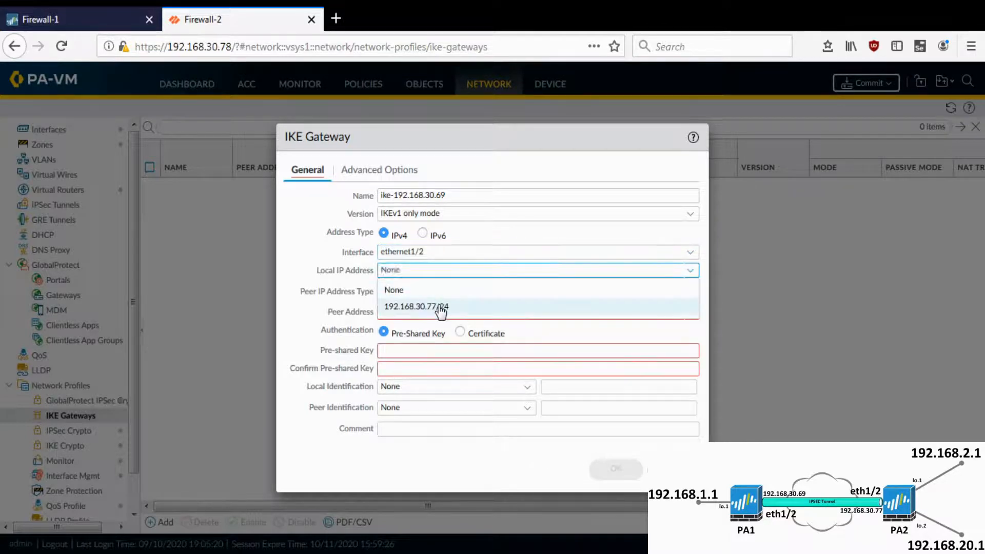
pyautogui.click(446, 306)
pyautogui.click(418, 312)
pyautogui.write('192.168.30.69')
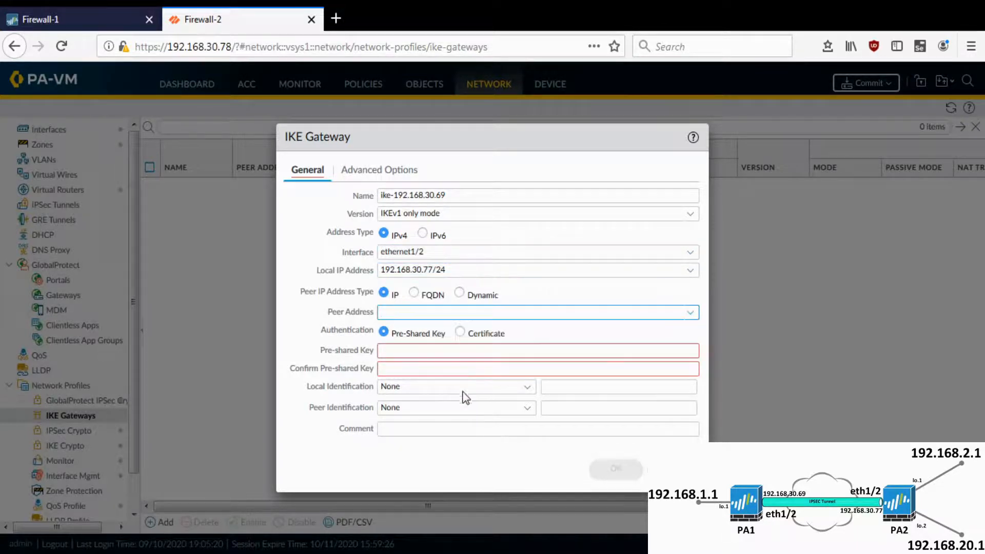
pyautogui.click(426, 350)
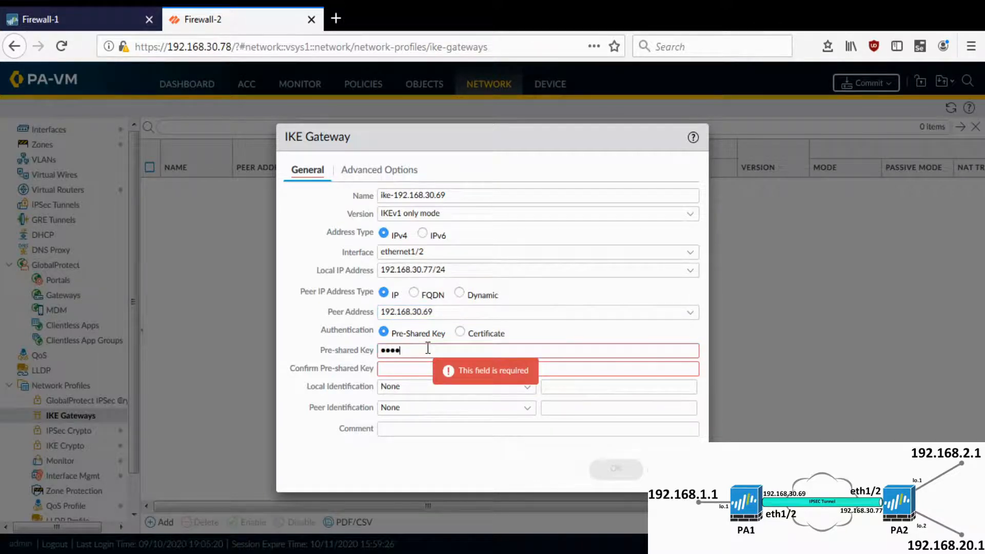
pyautogui.write('••••')
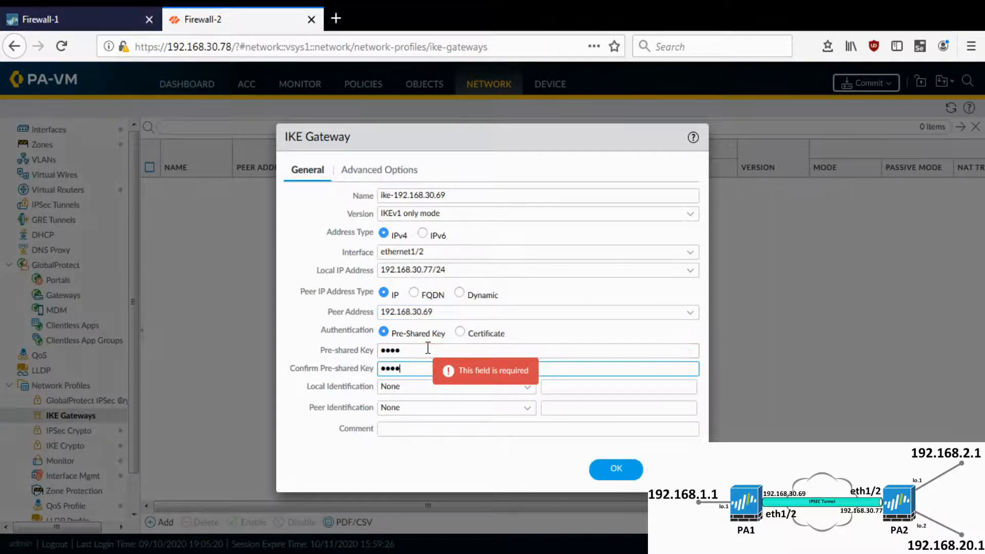
# Set the IKE gateway's exchange mode to main and its IKE crypto profile to ike-crypto, and save the gateway.
pyautogui.click(394, 170)
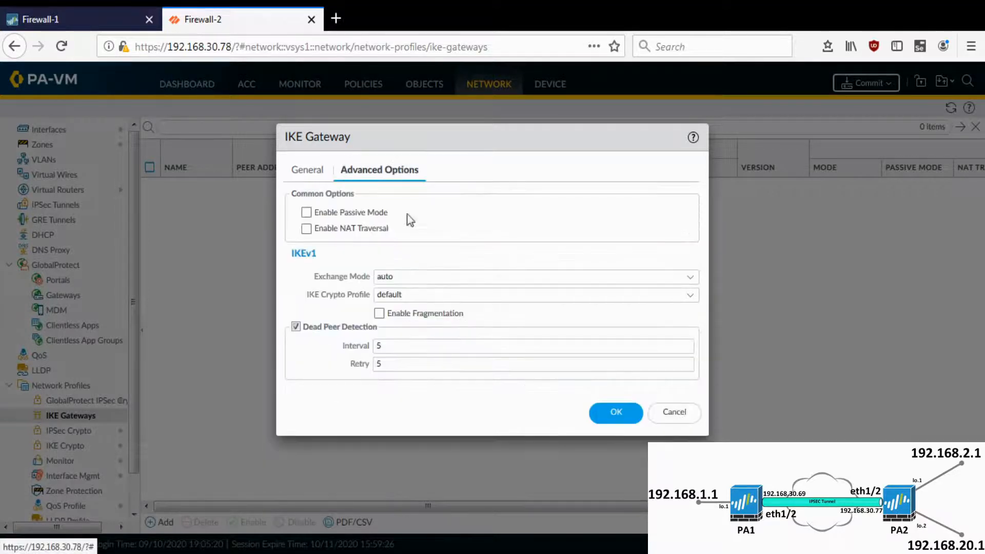
pyautogui.click(690, 277)
pyautogui.click(457, 314)
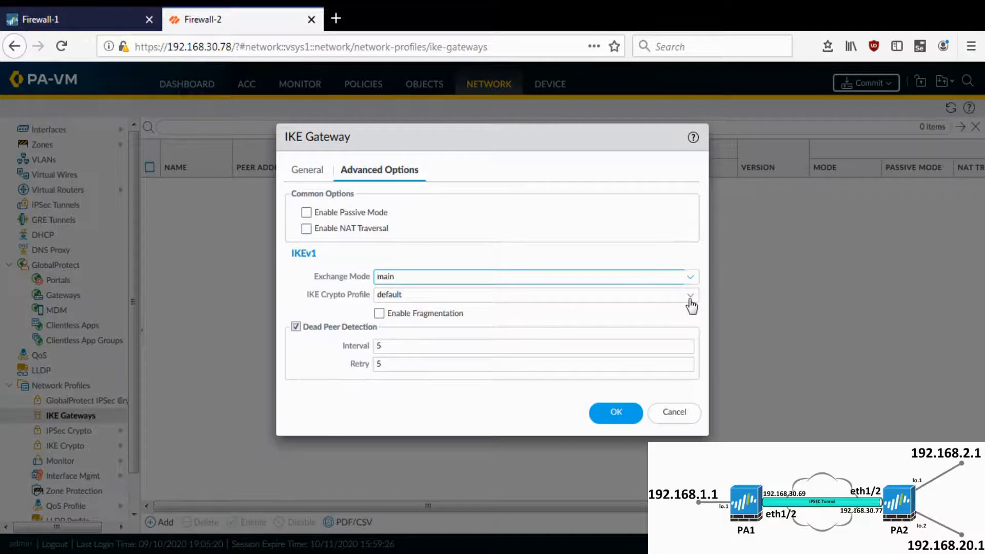
pyautogui.click(690, 296)
pyautogui.click(442, 329)
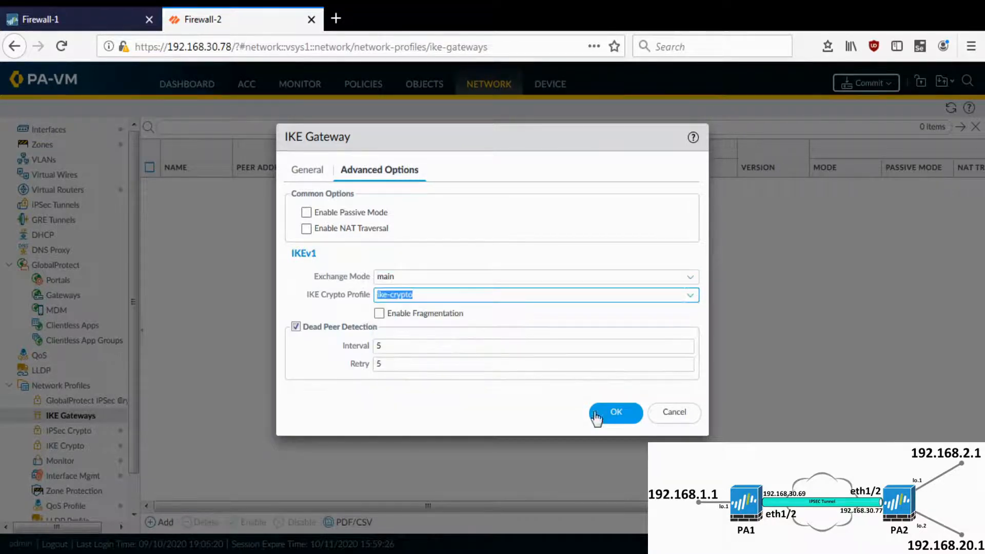
pyautogui.click(618, 418)
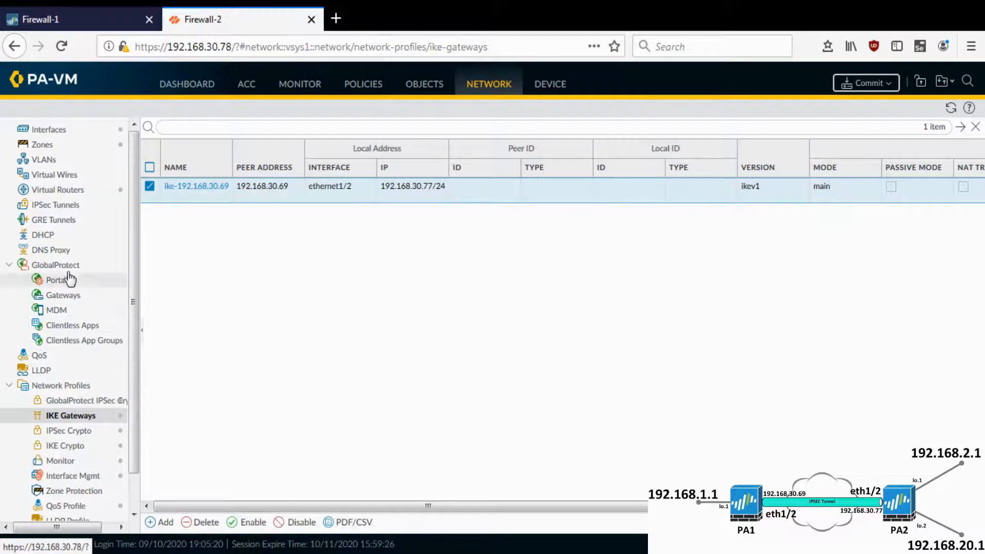
# Add an IPSec tunnel named ipsec-192.168.30.69 that uses the tunnel.1 interface.
pyautogui.click(64, 205)
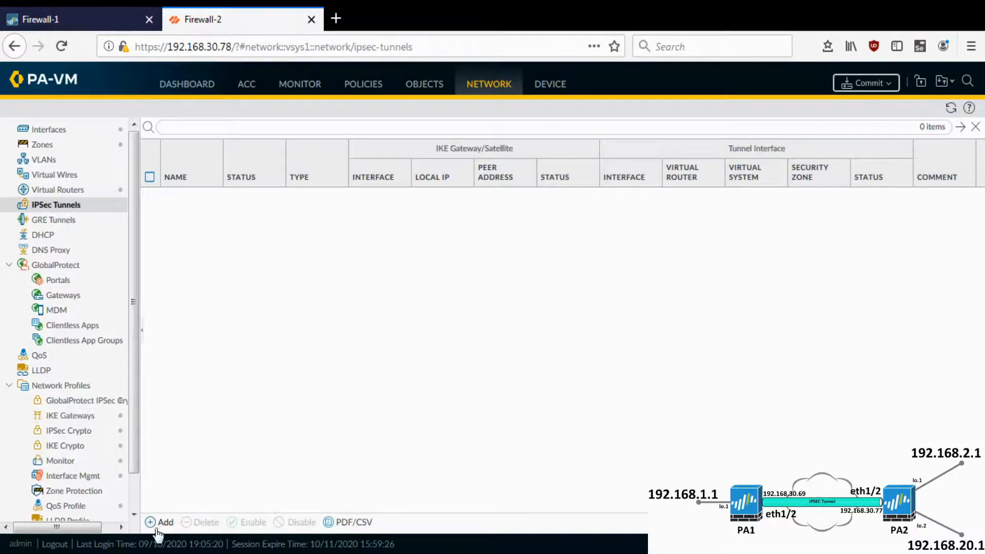
pyautogui.click(160, 522)
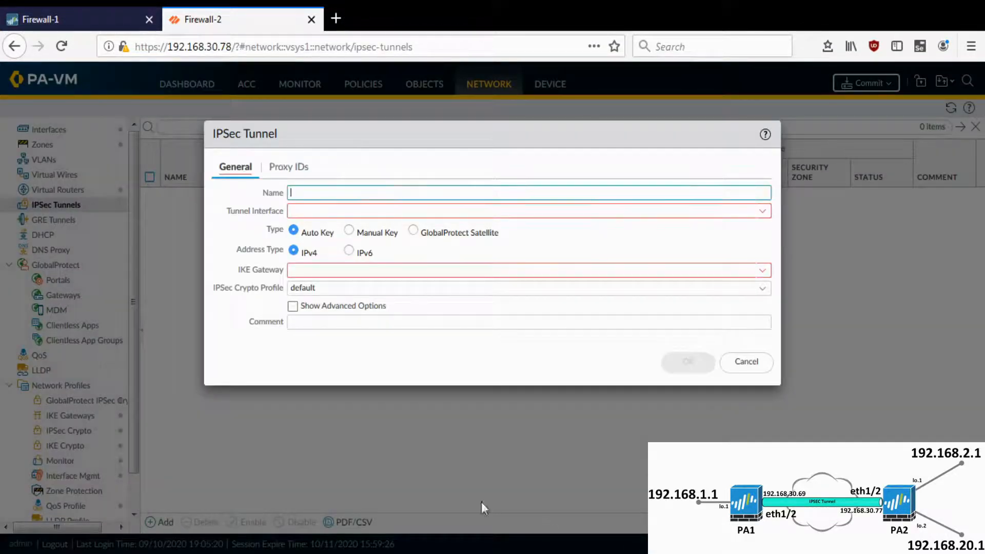
pyautogui.write('I')
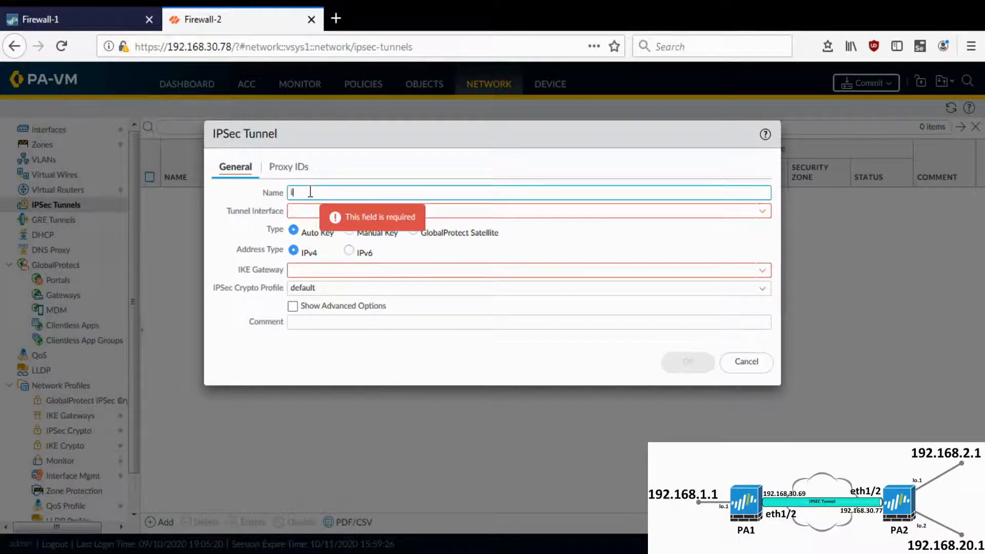
pyautogui.write('psec-192.168.30.69')
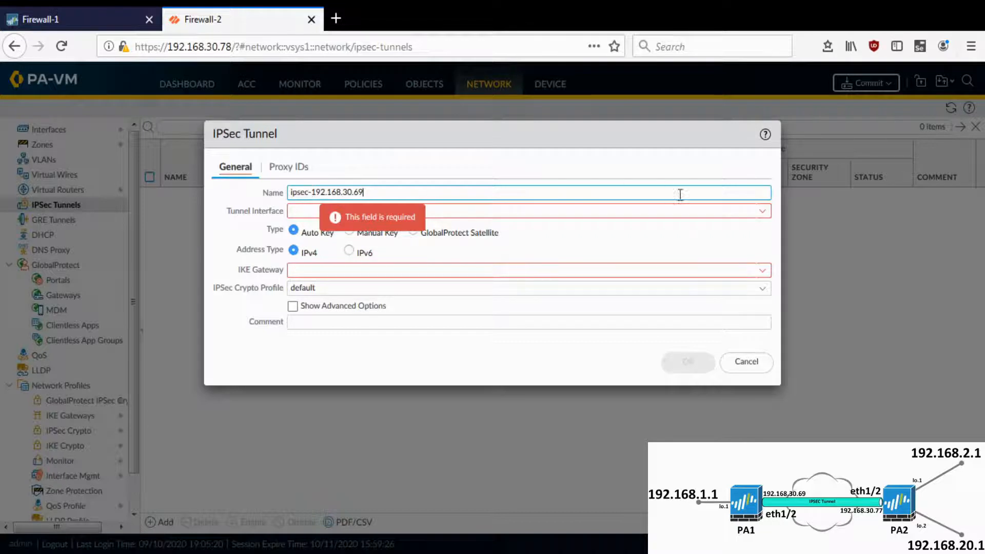
pyautogui.click(762, 211)
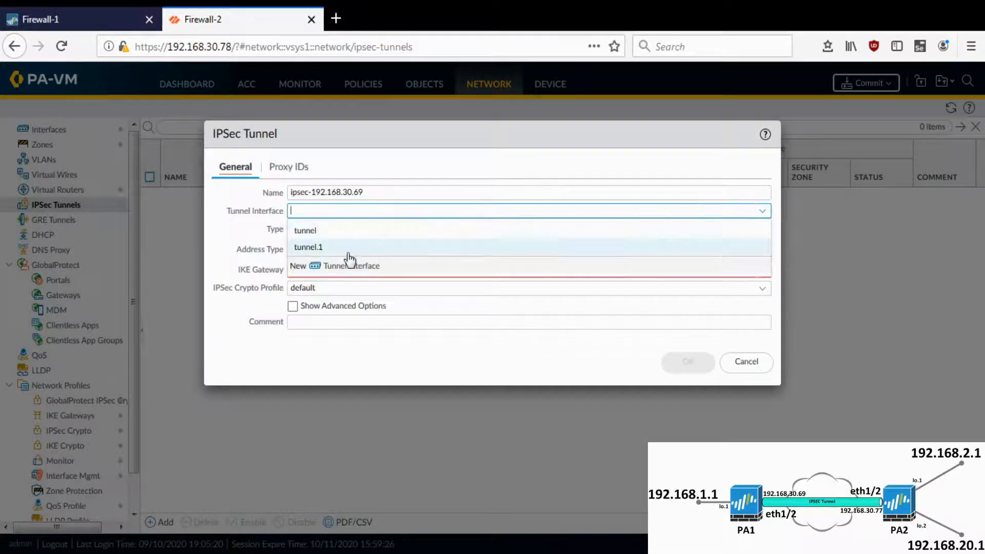
pyautogui.click(349, 251)
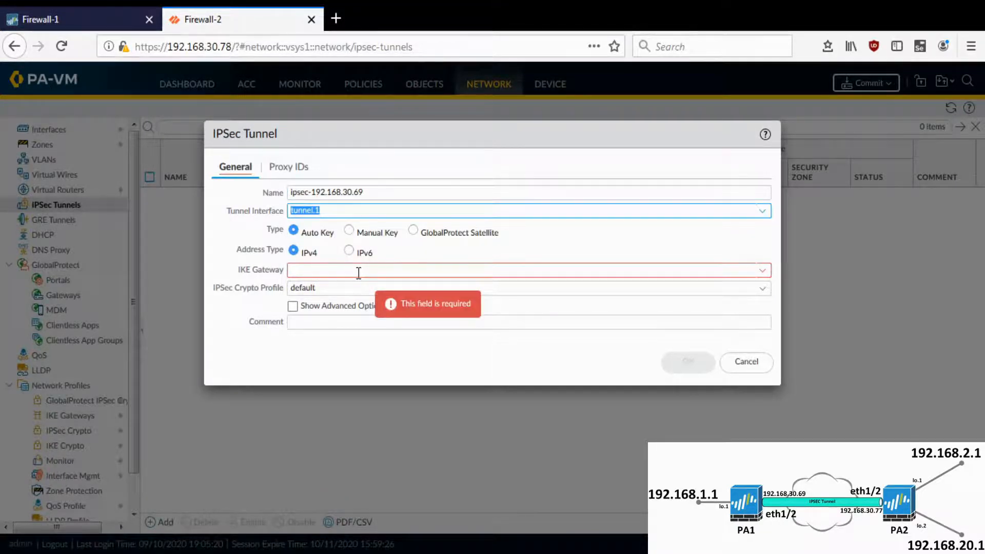
# Assign the ike-192.168.30.69 gateway and ipsec-crypto profile to the tunnel, and show its advanced options.
pyautogui.click(765, 272)
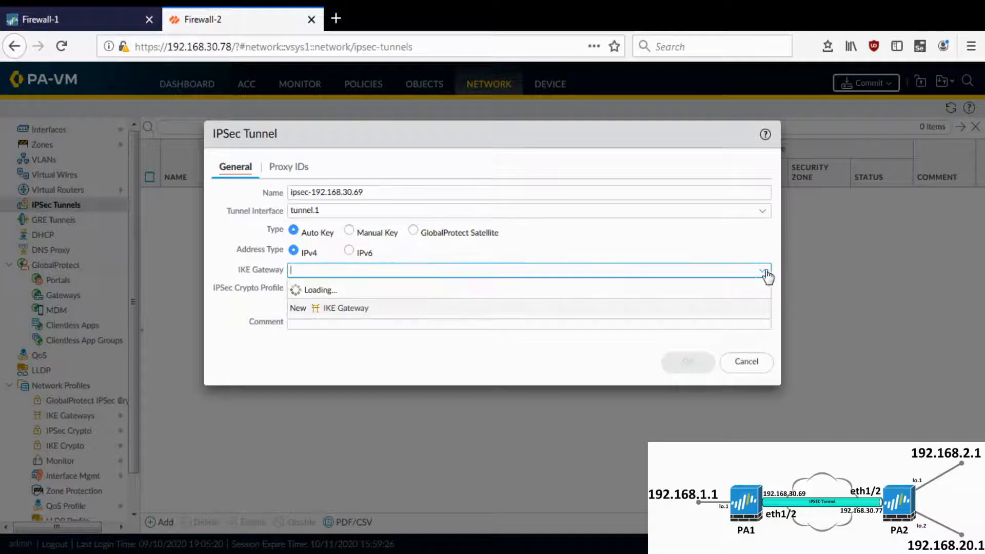
pyautogui.click(315, 292)
pyautogui.click(763, 289)
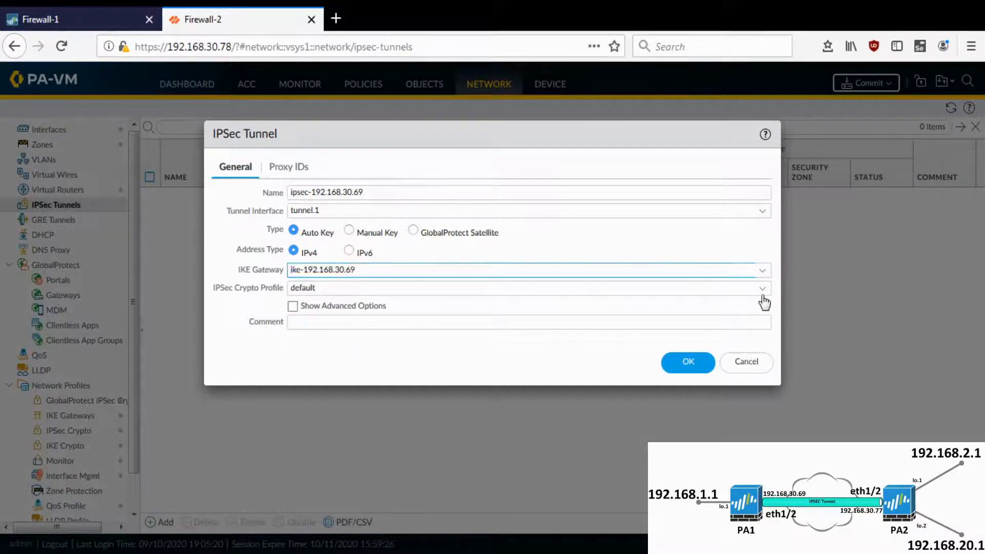
pyautogui.click(331, 324)
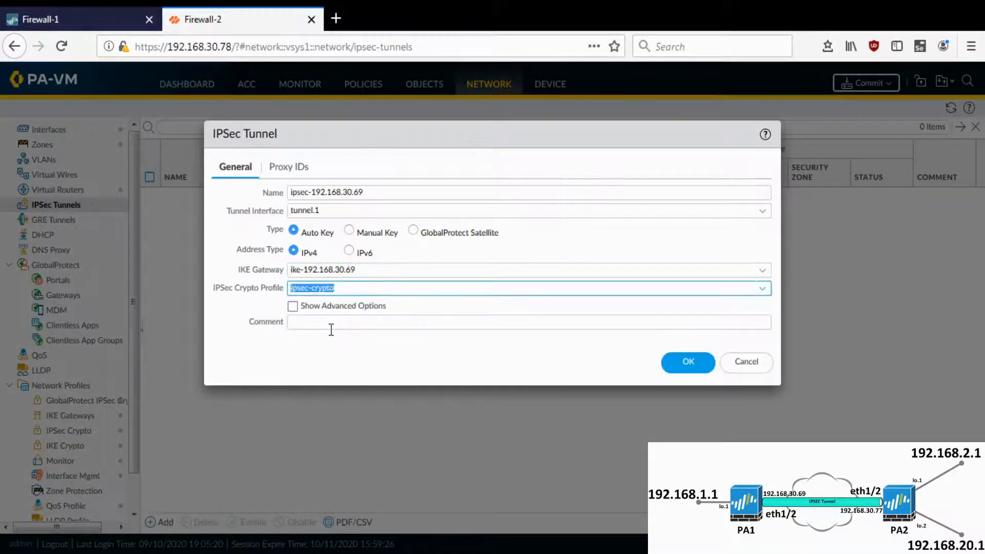
pyautogui.click(293, 307)
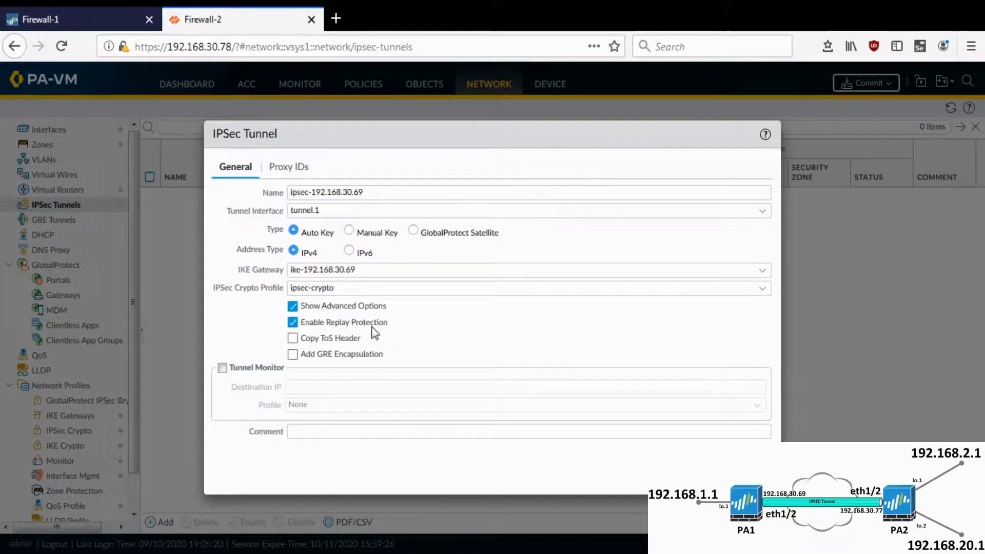
pyautogui.click(295, 172)
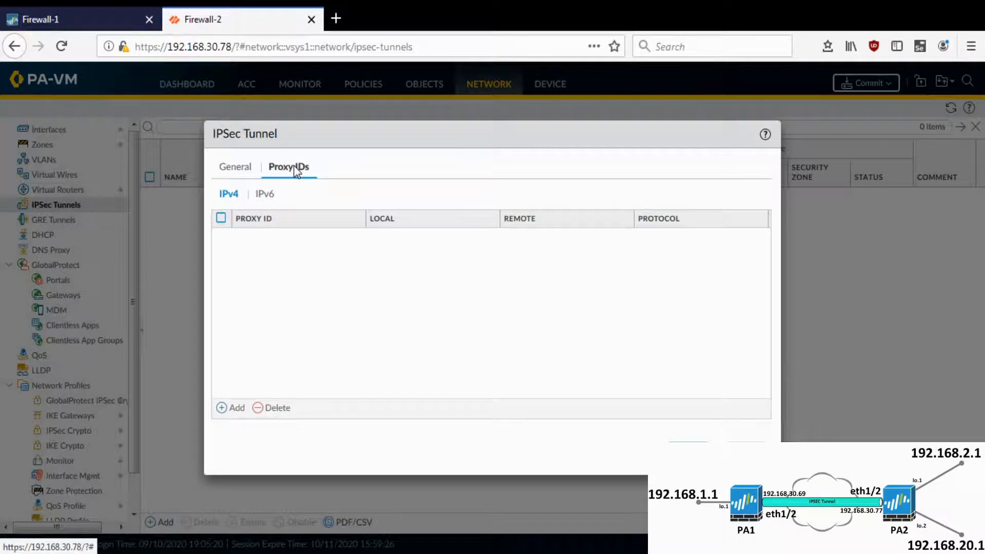
pyautogui.click(238, 168)
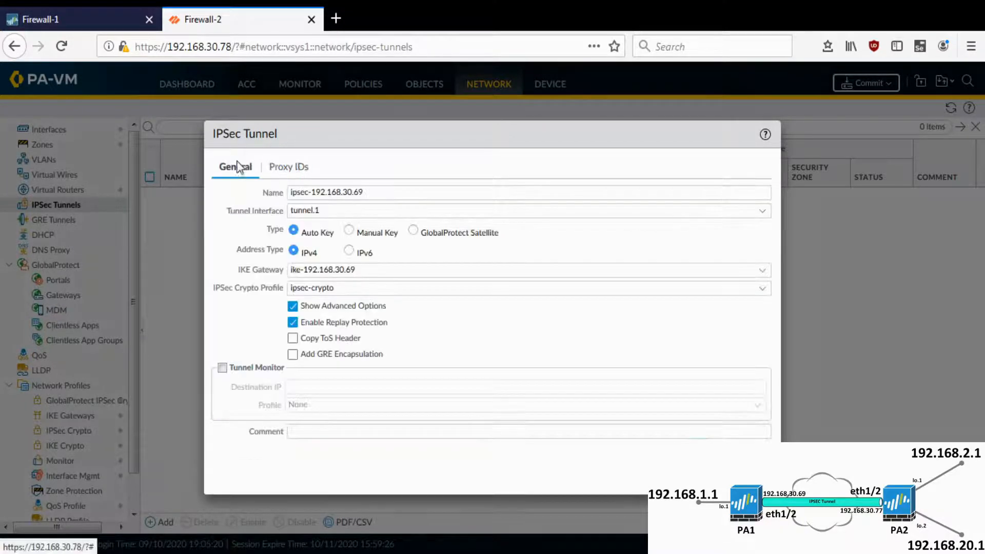
# Add an IPv4 proxy ID named ID1 to the tunnel with local address 192.168.2.1/32.
pyautogui.click(301, 169)
pyautogui.click(224, 407)
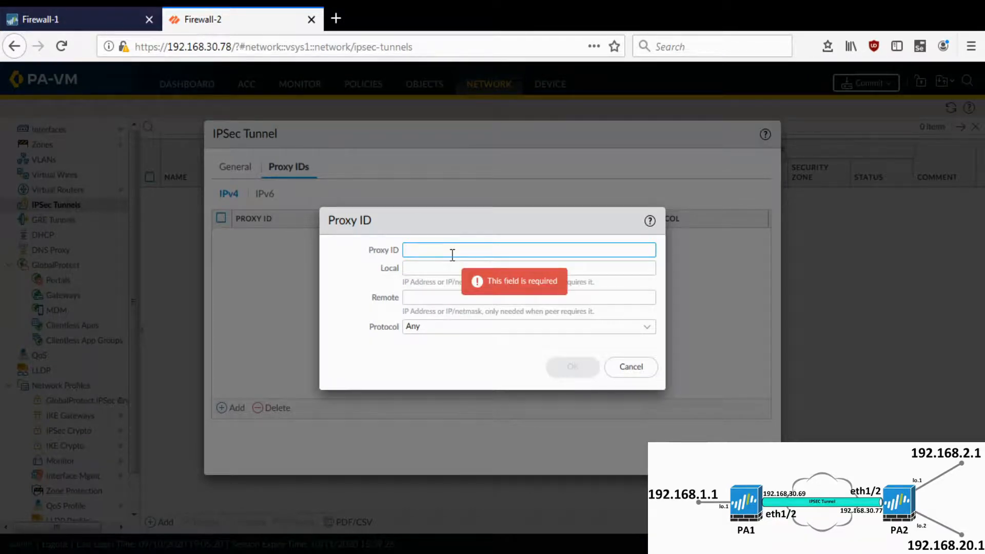
pyautogui.write('O')
pyautogui.press('BackSpace')
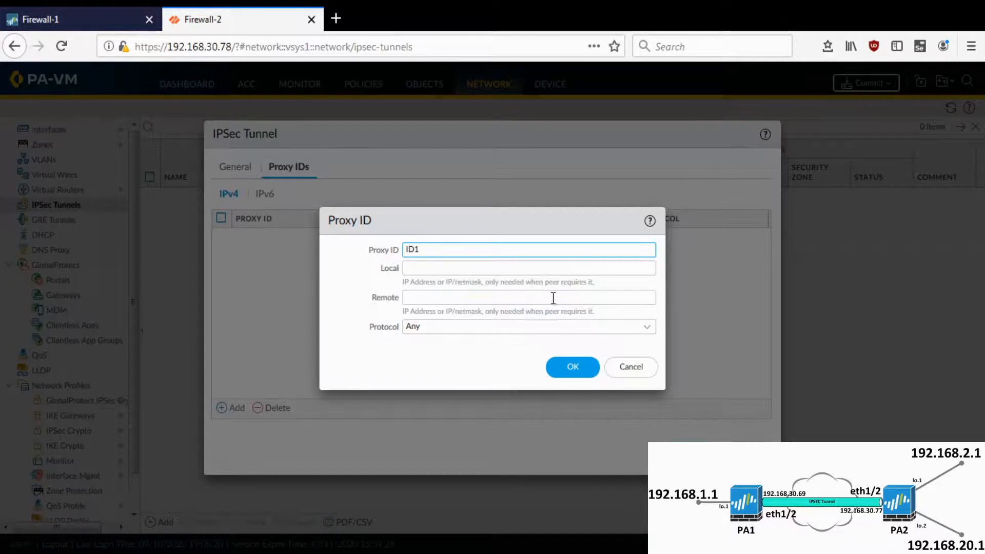
pyautogui.click(452, 271)
pyautogui.write('1')
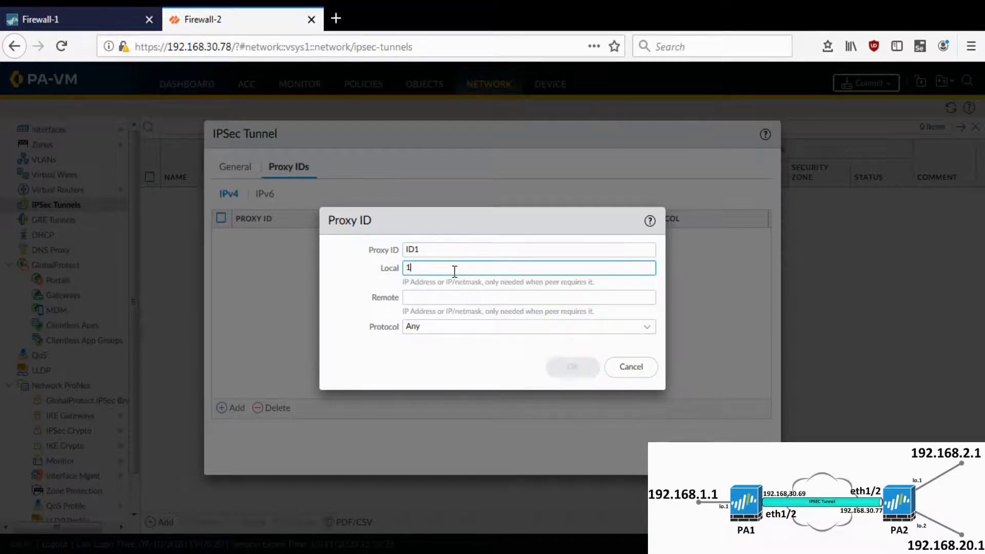
pyautogui.write('92.168.2.1/')
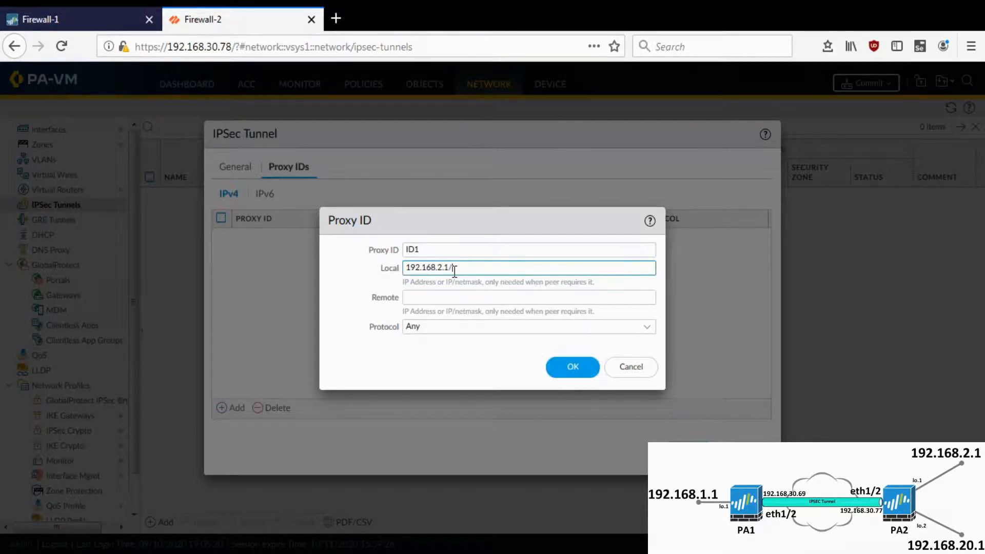
pyautogui.write('32')
# Set ID1's remote address to 192.168.1.1/32 and save the proxy ID.
pyautogui.hotkey('ctrl', 'a')
pyautogui.hotkey('ctrl', 'c')
pyautogui.click(473, 299)
pyautogui.hotkey('ctrl', 'v')
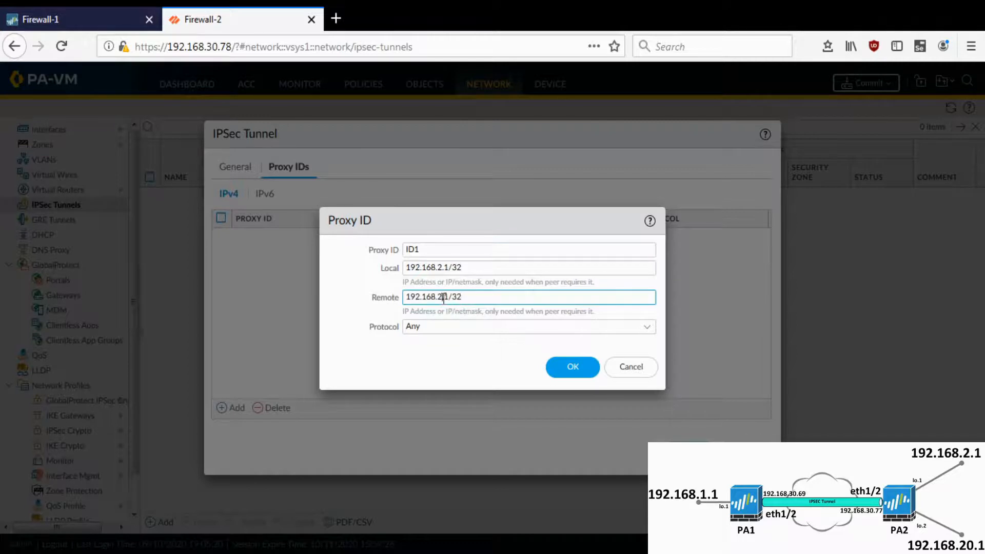
pyautogui.press('BackSpace')
pyautogui.write('1')
pyautogui.click(485, 338)
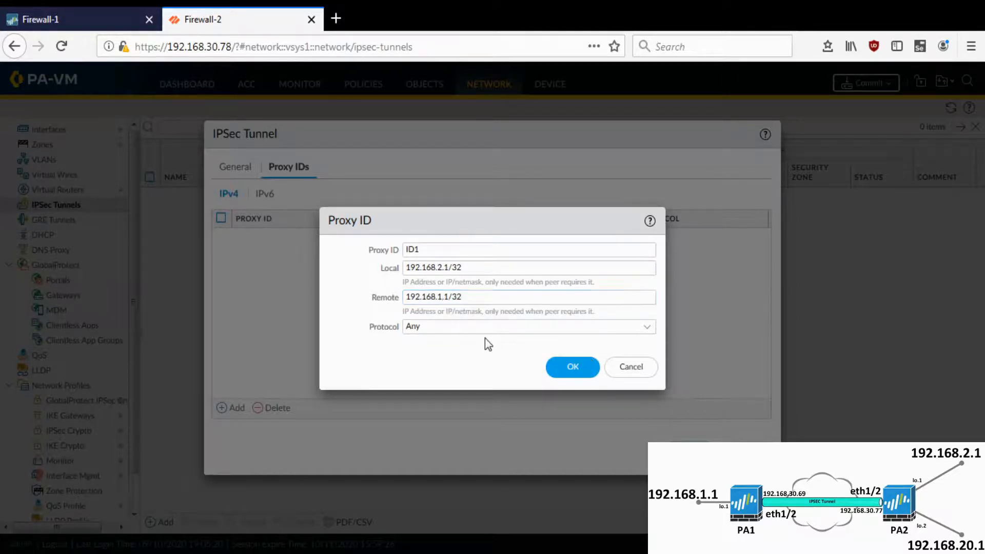
pyautogui.click(578, 368)
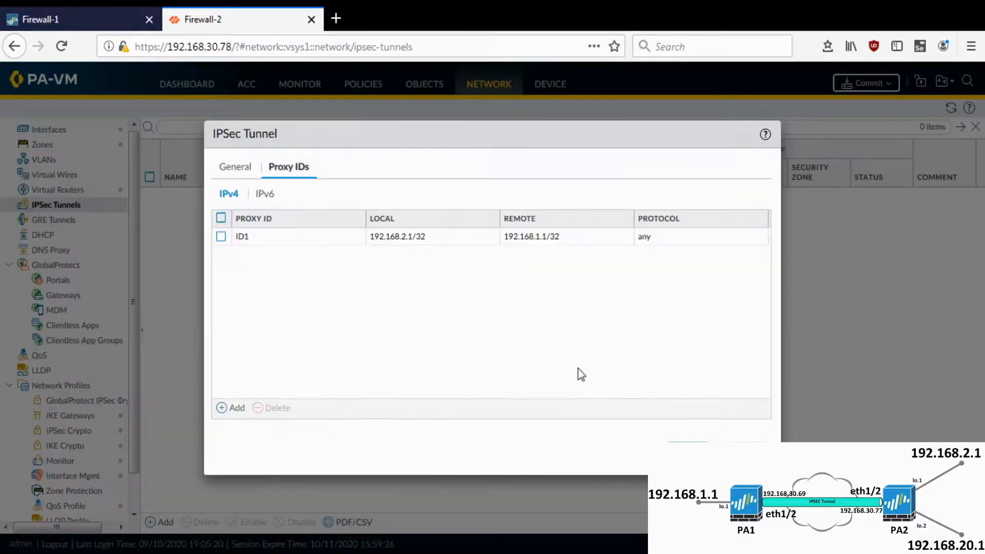
# Add a second IPv4 proxy ID named ID2 with local address 192.168.20.1/32.
pyautogui.click(225, 409)
pyautogui.write('ID2')
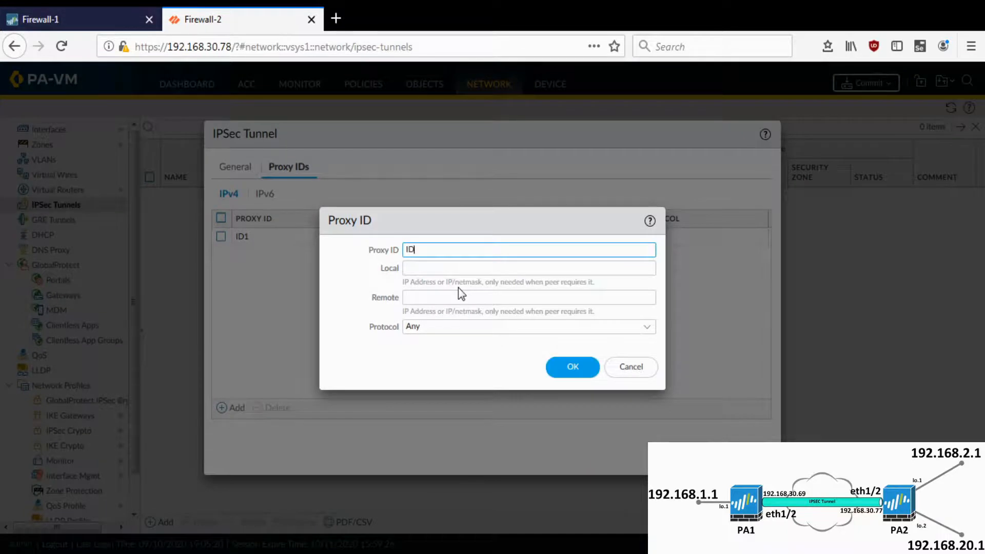
pyautogui.click(457, 268)
pyautogui.write('192.168.2.1/32')
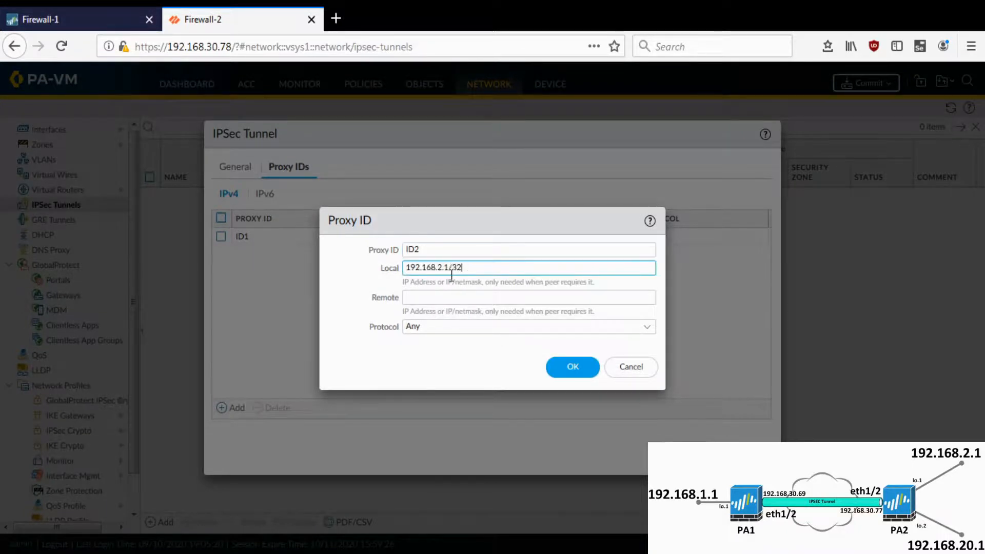
pyautogui.click(444, 268)
pyautogui.write('0')
# Set ID2's remote address to 192.168.1.1/32, and save the proxy ID and the IPSec tunnel.
pyautogui.click(431, 296)
pyautogui.hotkey('ctrl', 'v')
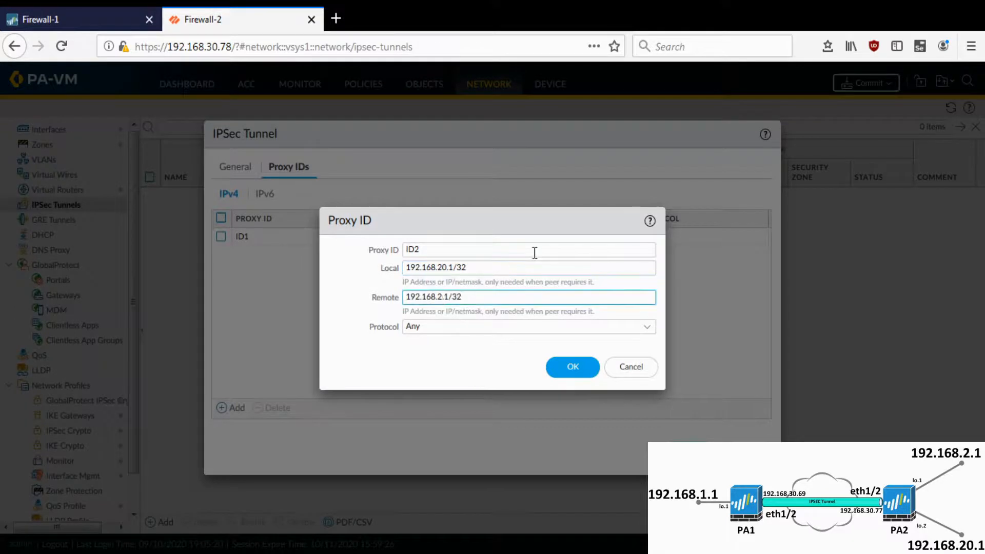
pyautogui.press('Delete')
pyautogui.write('1')
pyautogui.click(569, 367)
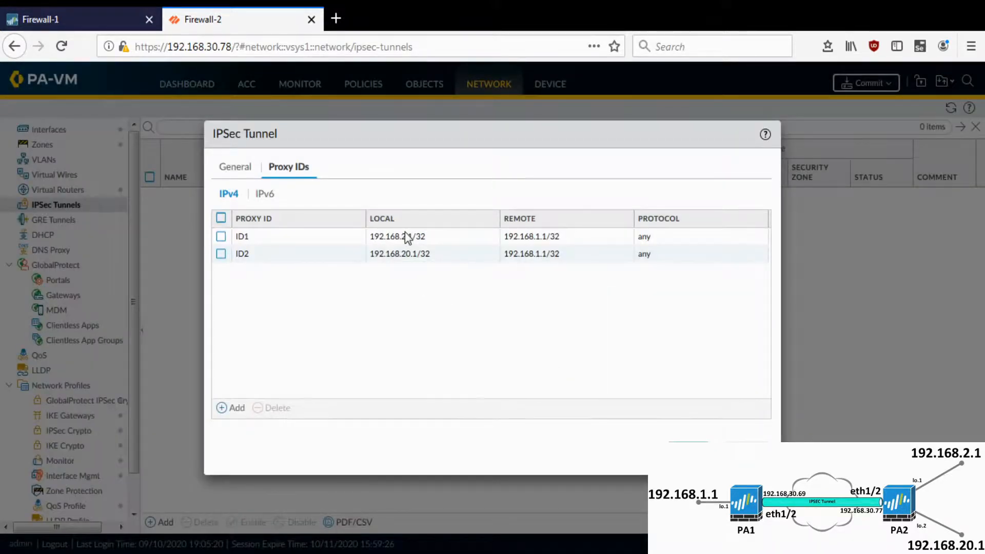
pyautogui.click(237, 168)
pyautogui.click(704, 476)
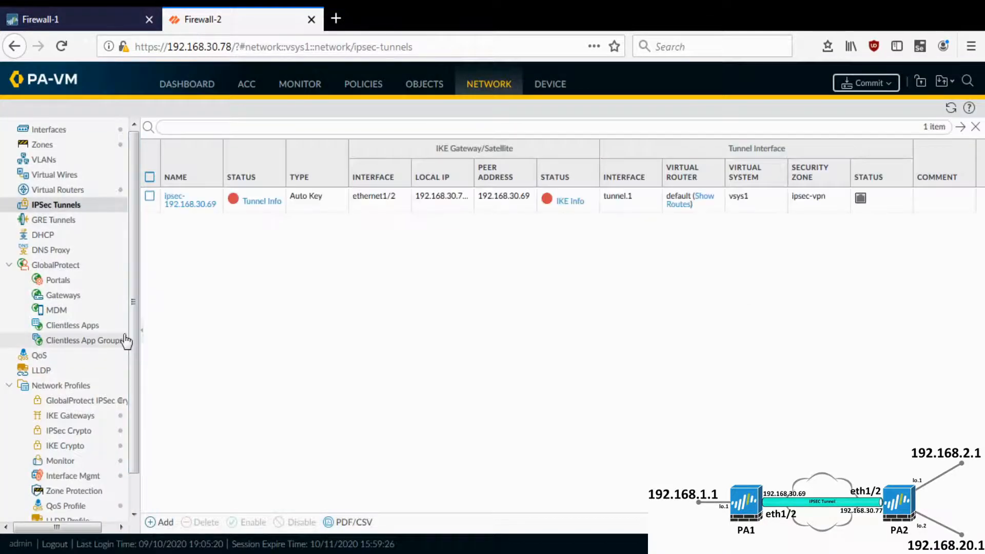
# Add an IPv4 static route named 192.168.1.1 to the default virtual router.
pyautogui.click(80, 191)
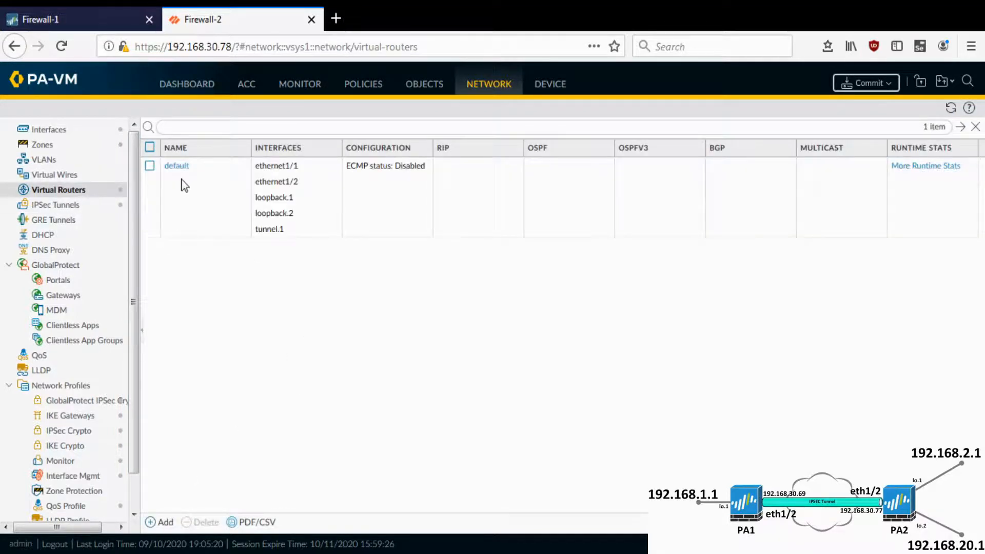
pyautogui.click(174, 163)
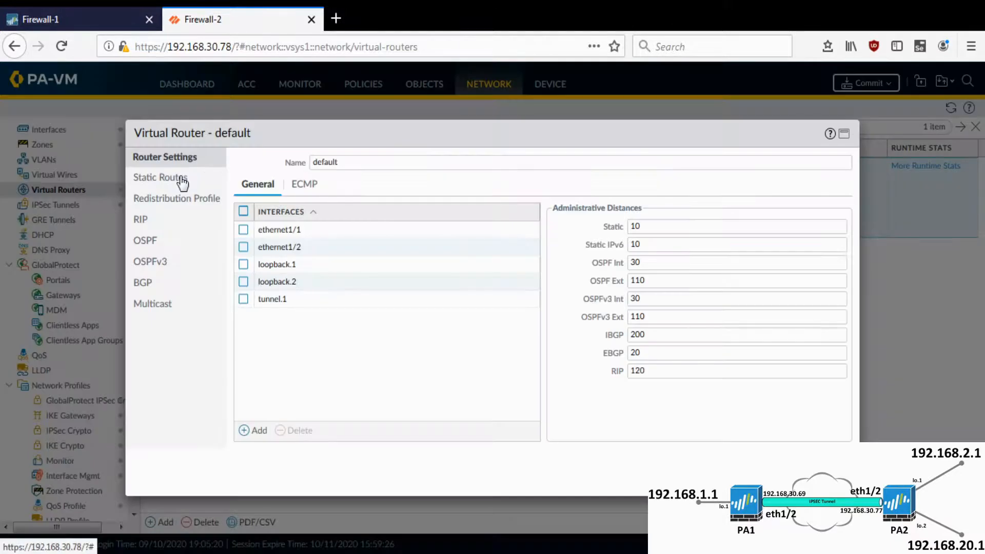
pyautogui.click(182, 179)
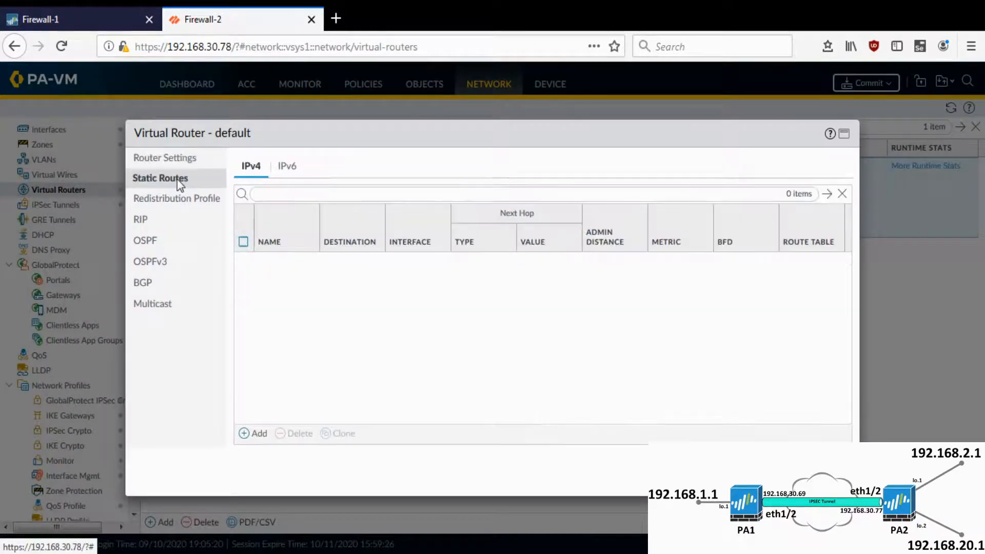
pyautogui.click(256, 435)
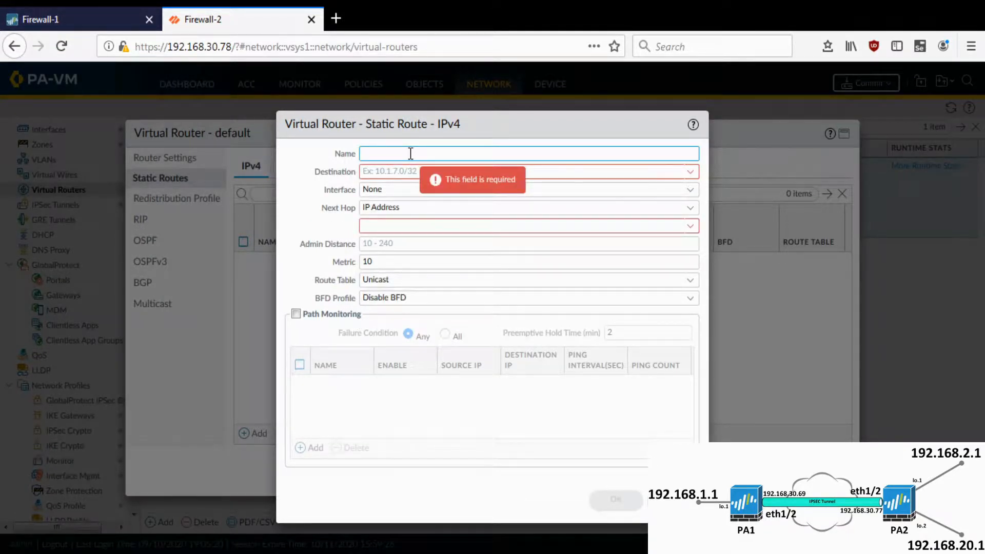
pyautogui.write('192.168.2.1/32')
pyautogui.press('Delete')
pyautogui.write('1')
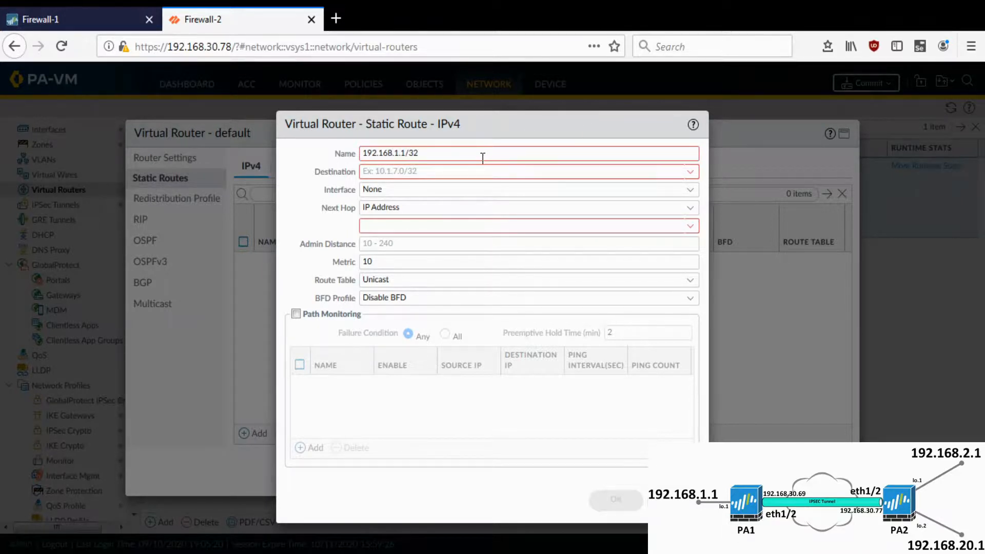
pyautogui.press('BackSpace')
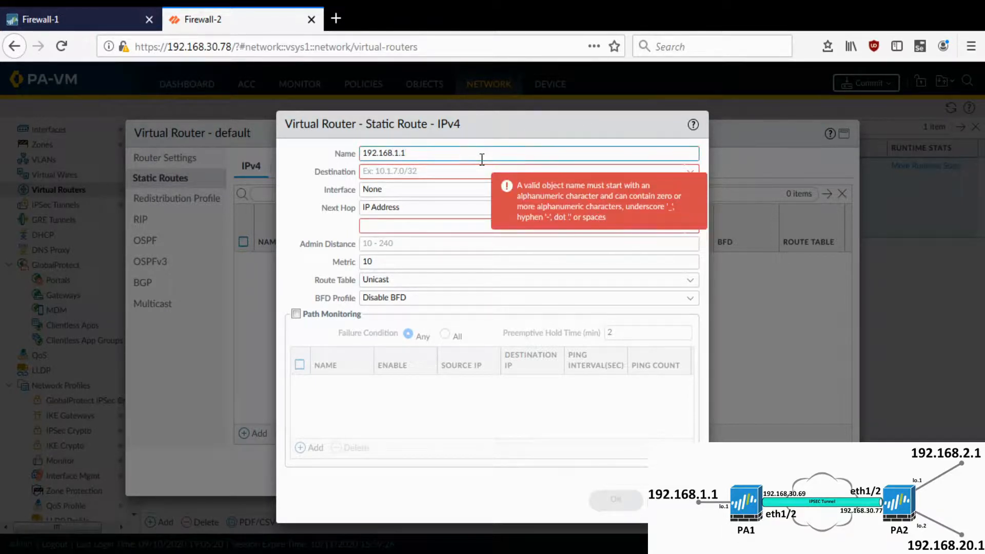
# Set the static route's destination to 192.168.1.1/32.
pyautogui.hotkey('ctrl', 'a')
pyautogui.hotkey('ctrl', 'c')
pyautogui.click(449, 171)
pyautogui.hotkey('ctrl', 'v')
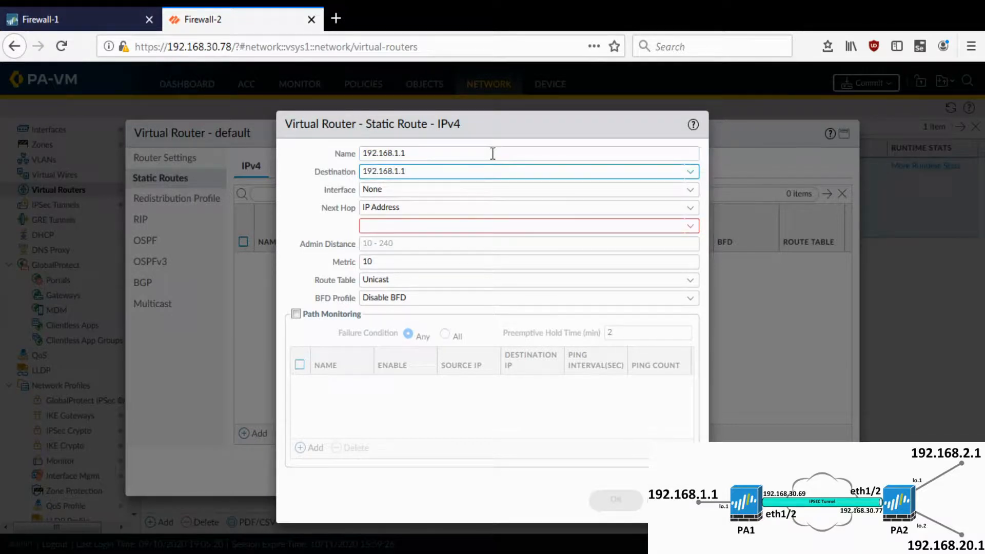
pyautogui.write('/32')
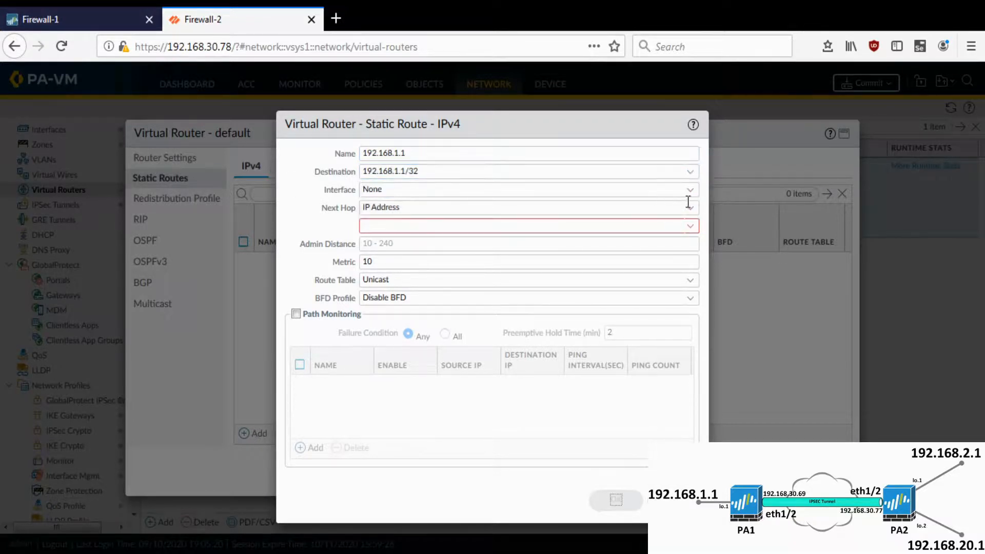
# Route it through interface tunnel.1 with next hop None, and save the static route and the virtual router.
pyautogui.click(691, 190)
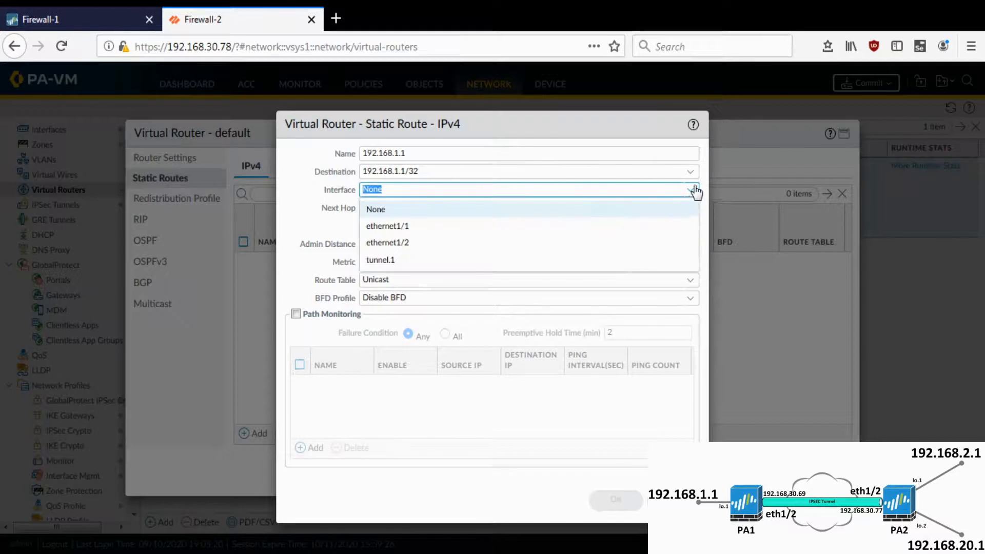
pyautogui.click(405, 260)
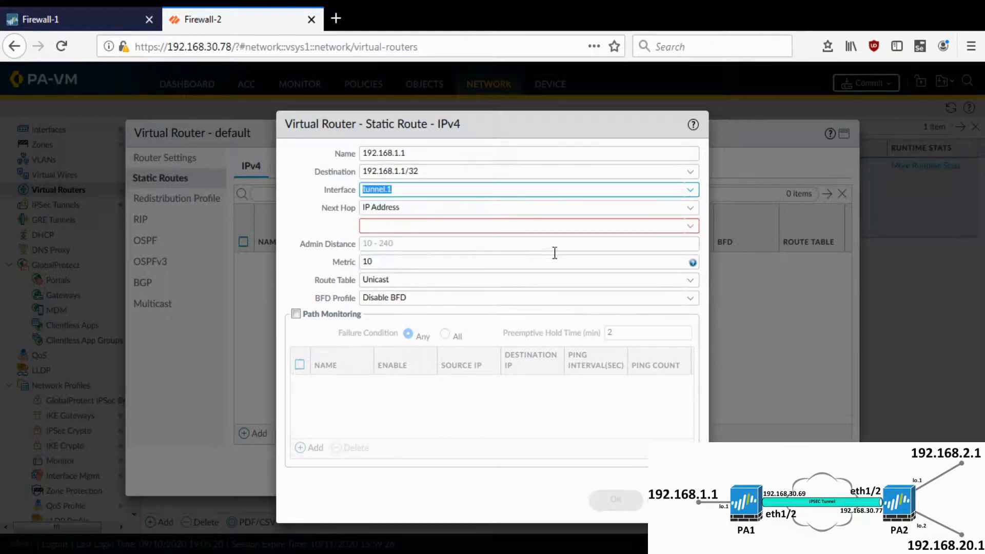
pyautogui.click(689, 208)
pyautogui.click(406, 295)
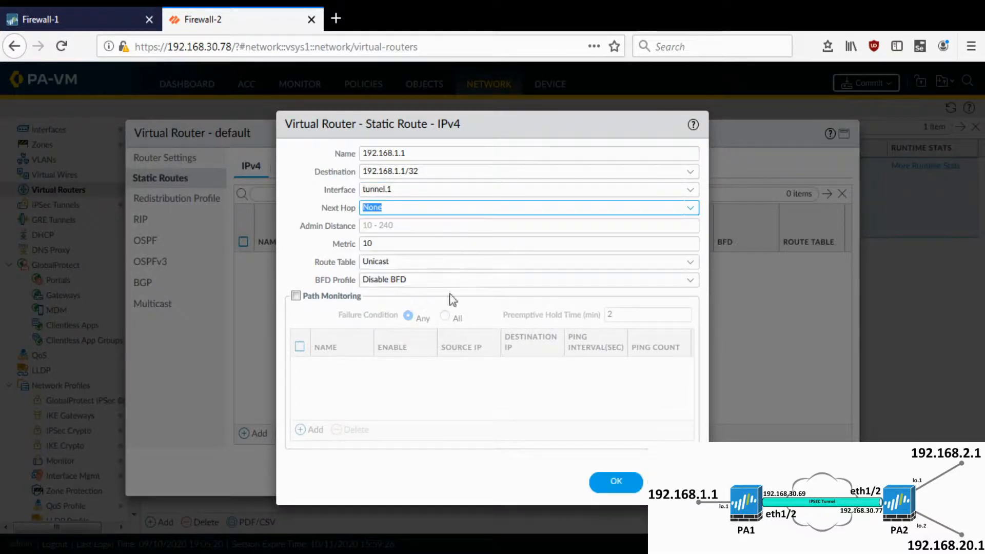
pyautogui.press('Tab')
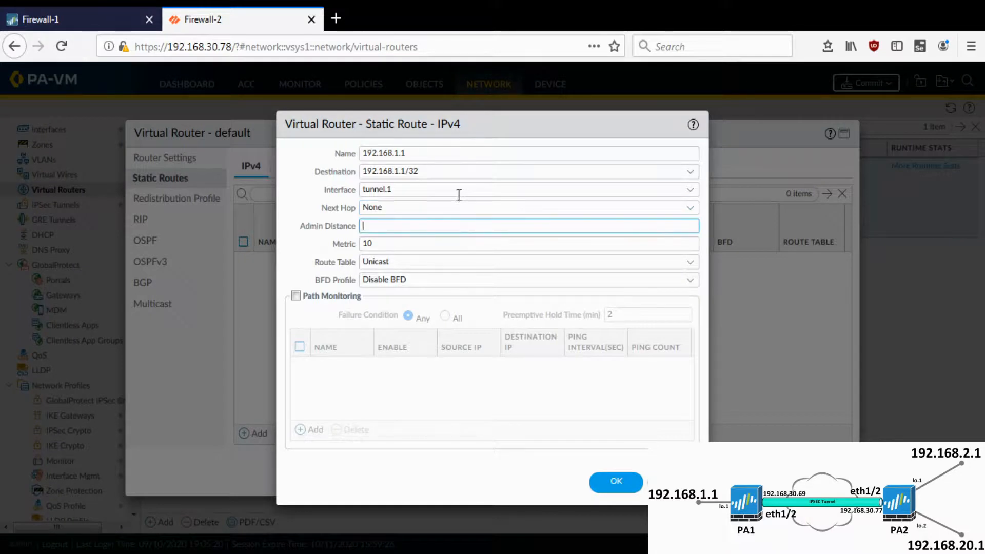
pyautogui.click(616, 481)
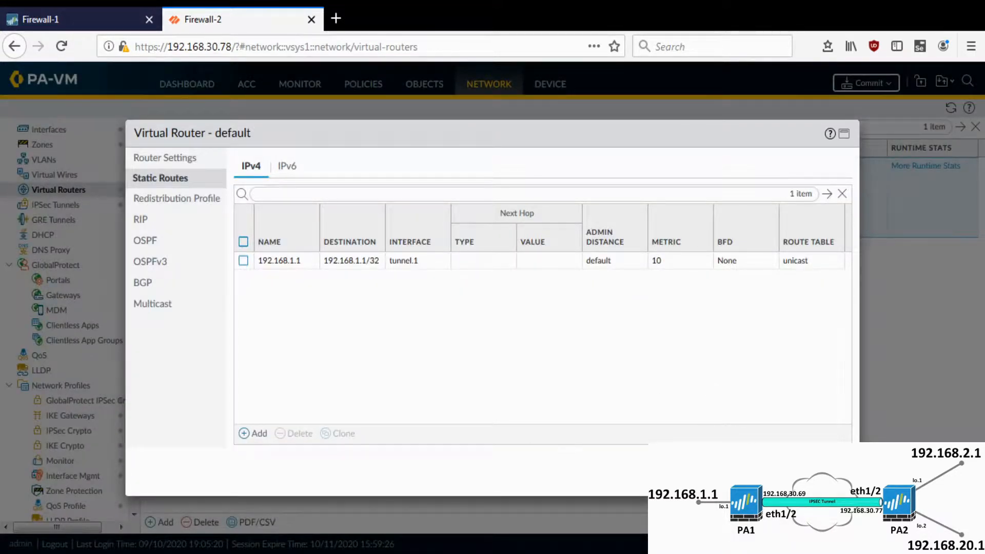
pyautogui.click(777, 477)
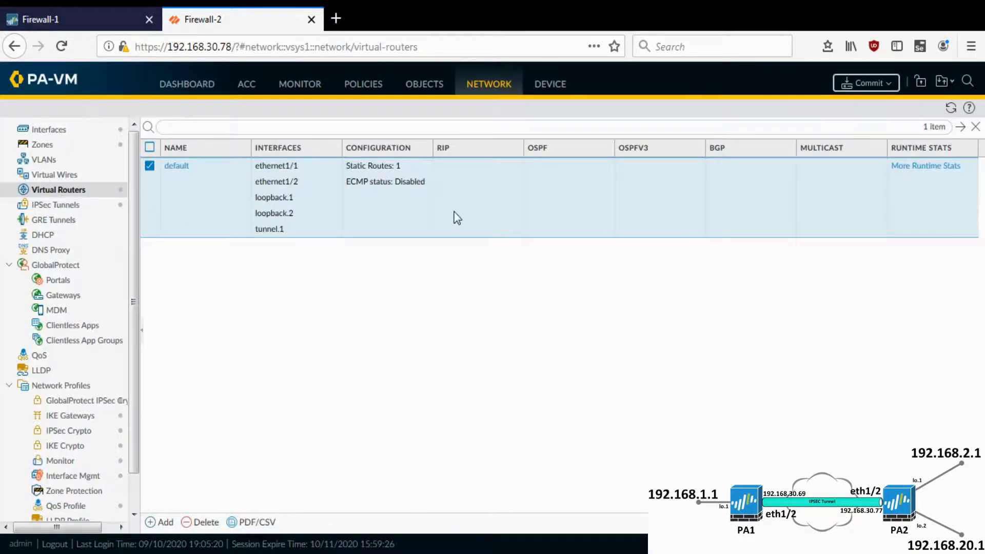
# Create a security policy rule named ipsec-vpn-allow.
pyautogui.click(373, 94)
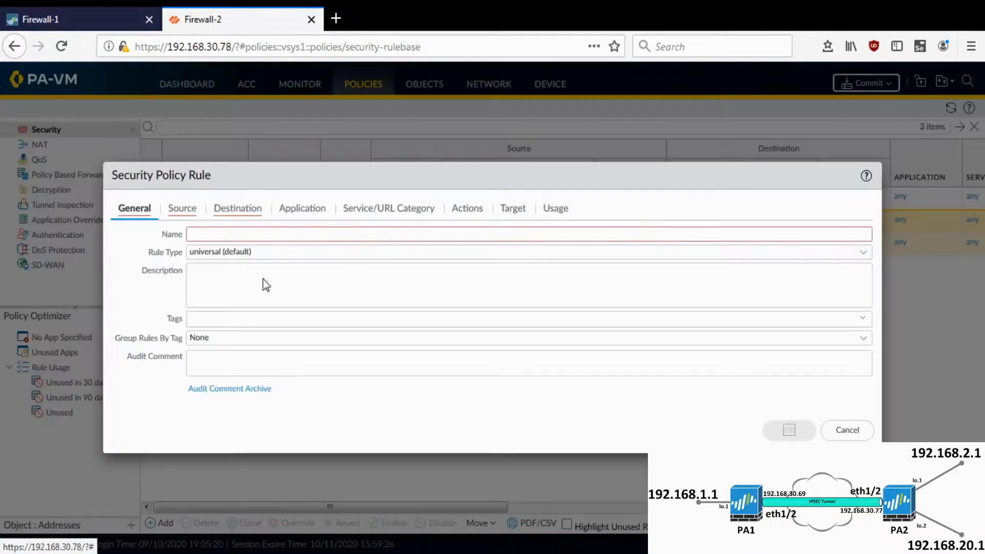
pyautogui.write('ipsec-vpn-allow')
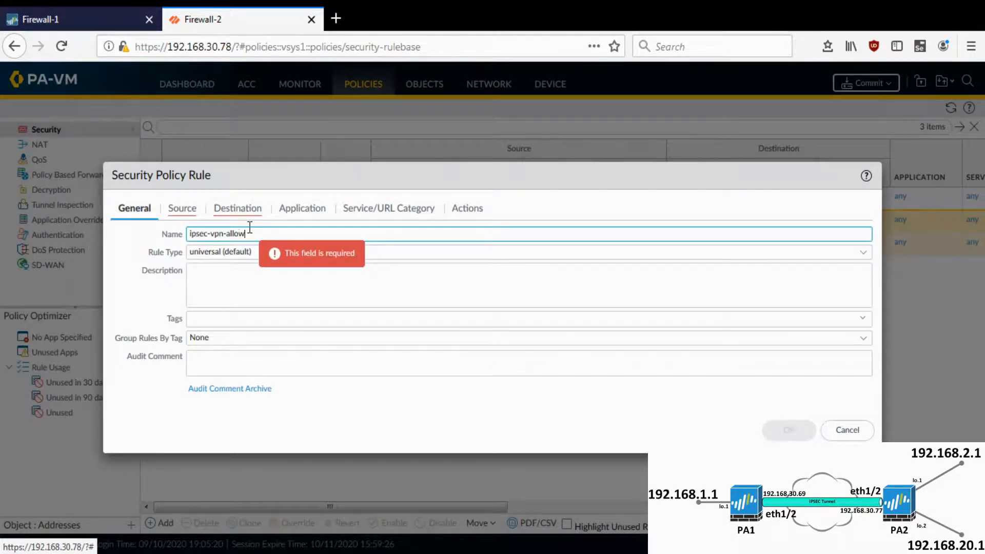
pyautogui.tripleClick(249, 229)
# Set the rule's source zone to trust and its source addresses to 192.168.2.1 and 192.168.20.1.
pyautogui.click(182, 208)
pyautogui.click(138, 405)
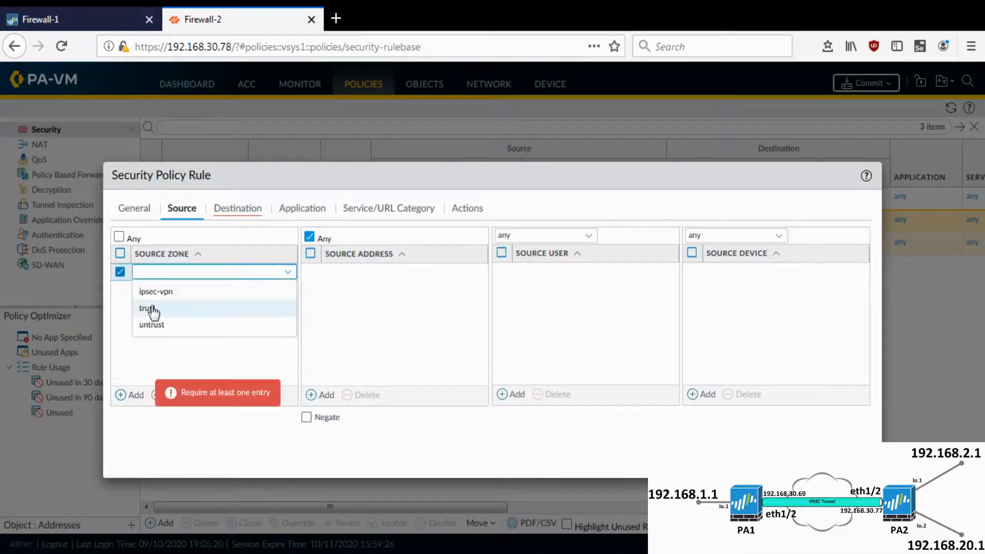
pyautogui.click(154, 310)
pyautogui.click(325, 395)
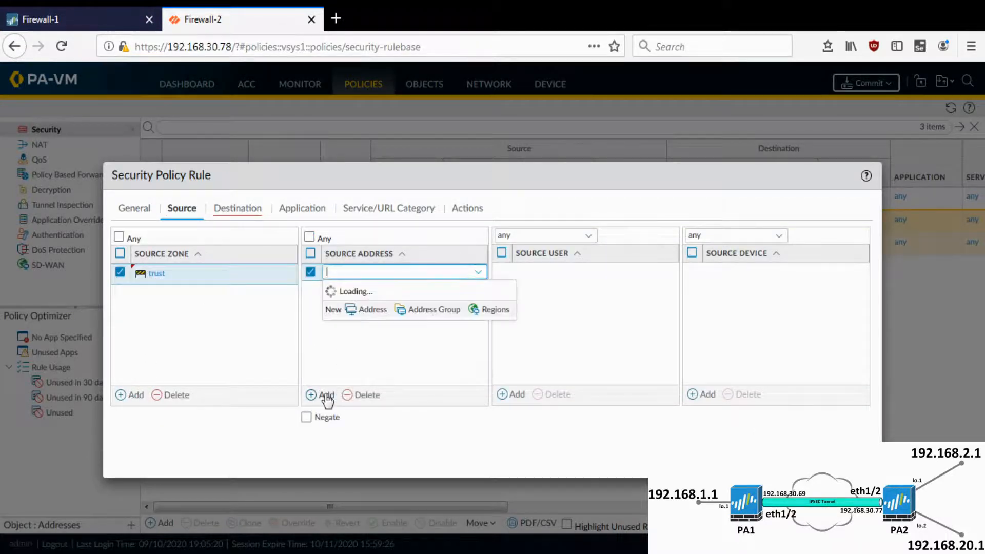
pyautogui.click(361, 315)
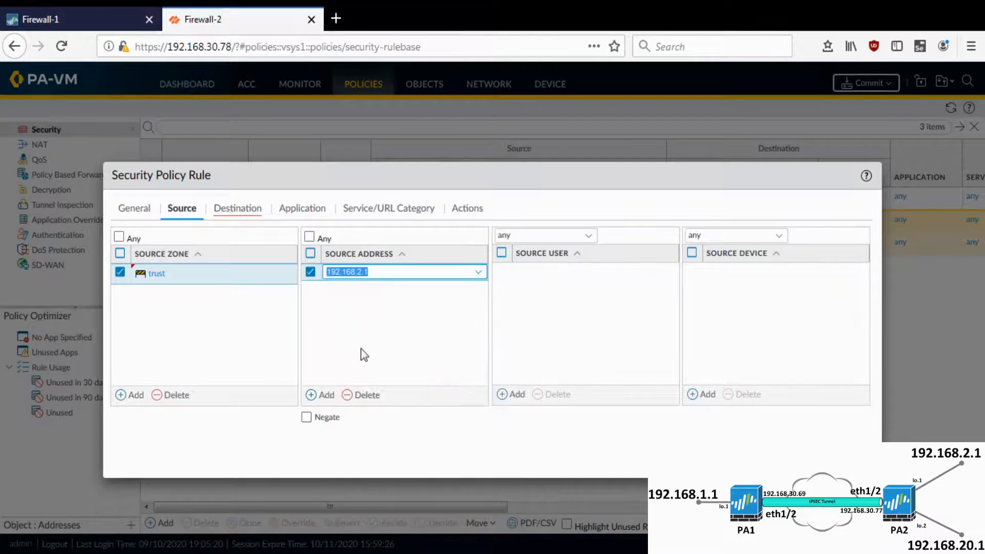
pyautogui.click(326, 396)
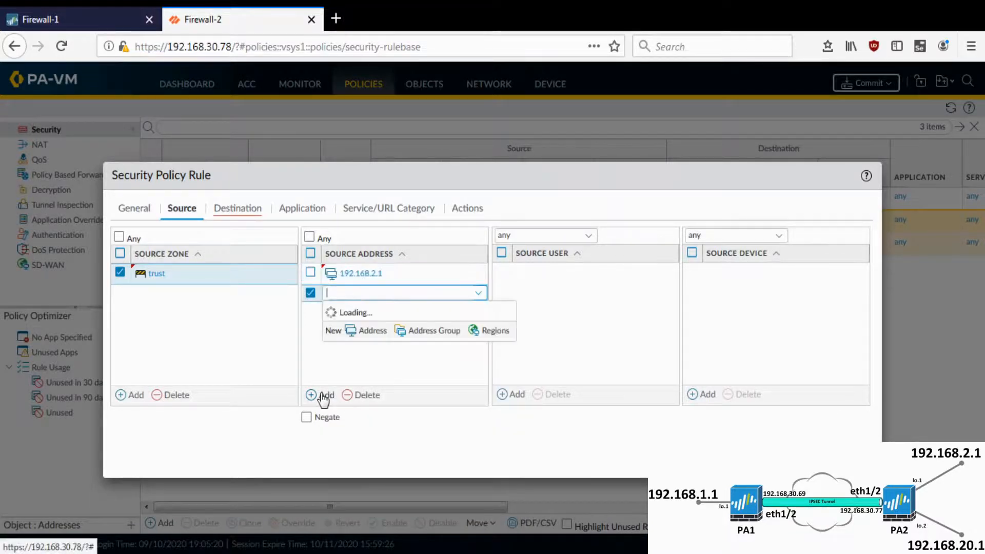
pyautogui.click(380, 350)
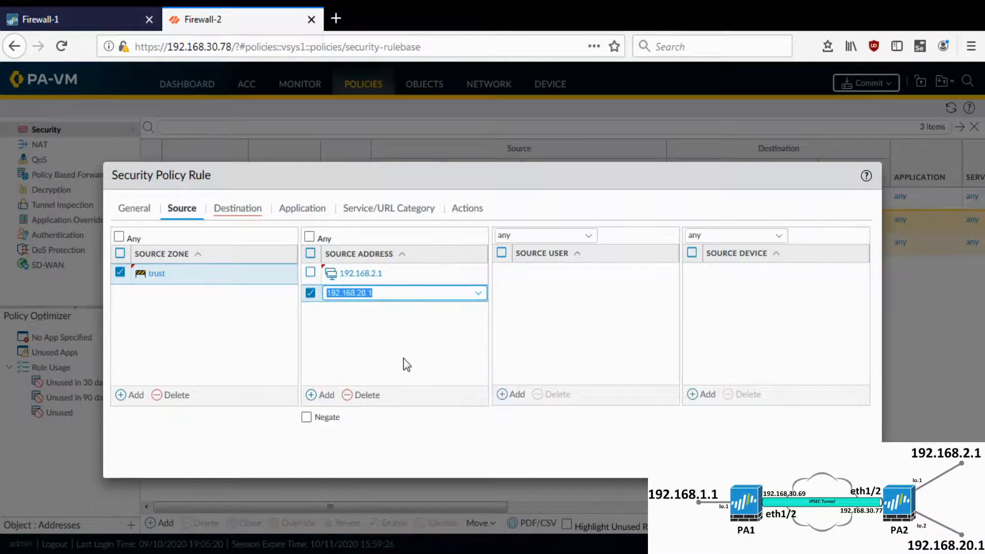
# Set the destination zone to ipsec-vpn and the destination address to 192.168.1.1, and save the rule with the Allow action.
pyautogui.click(245, 205)
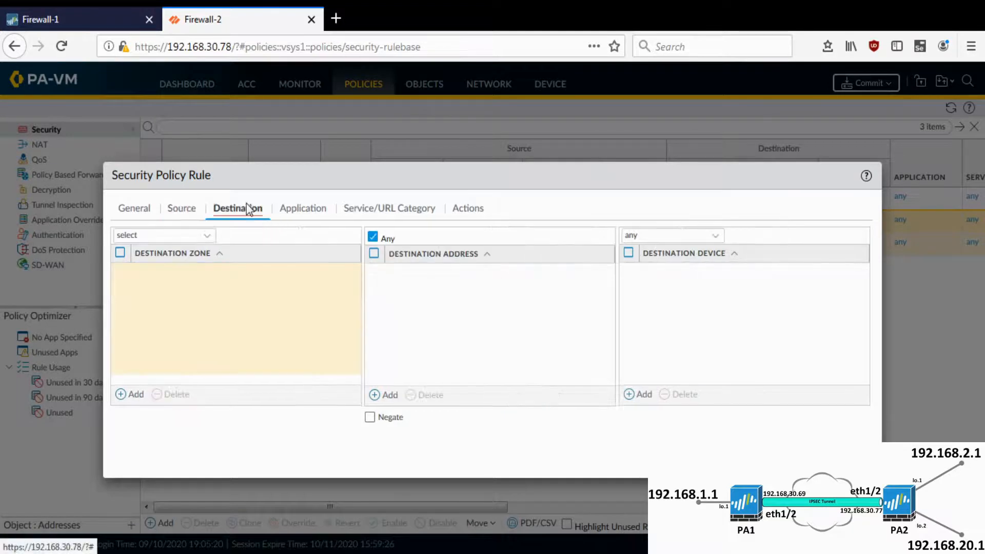
pyautogui.click(134, 395)
pyautogui.click(177, 289)
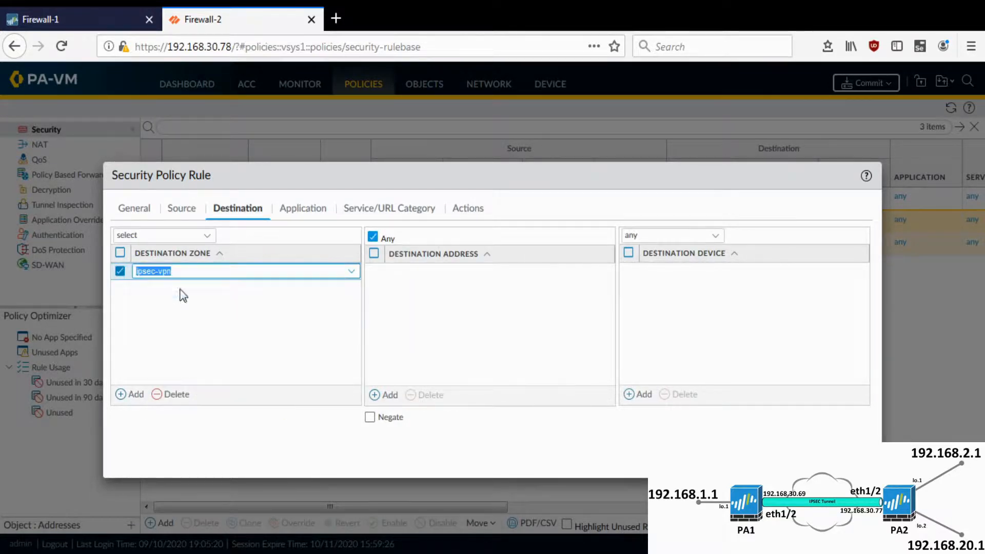
pyautogui.click(389, 396)
pyautogui.click(439, 304)
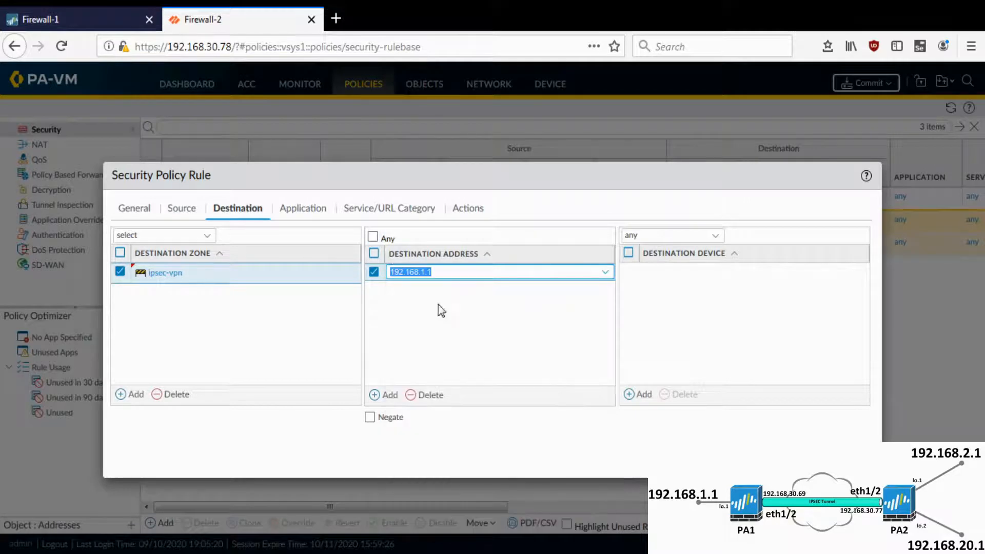
pyautogui.click(473, 210)
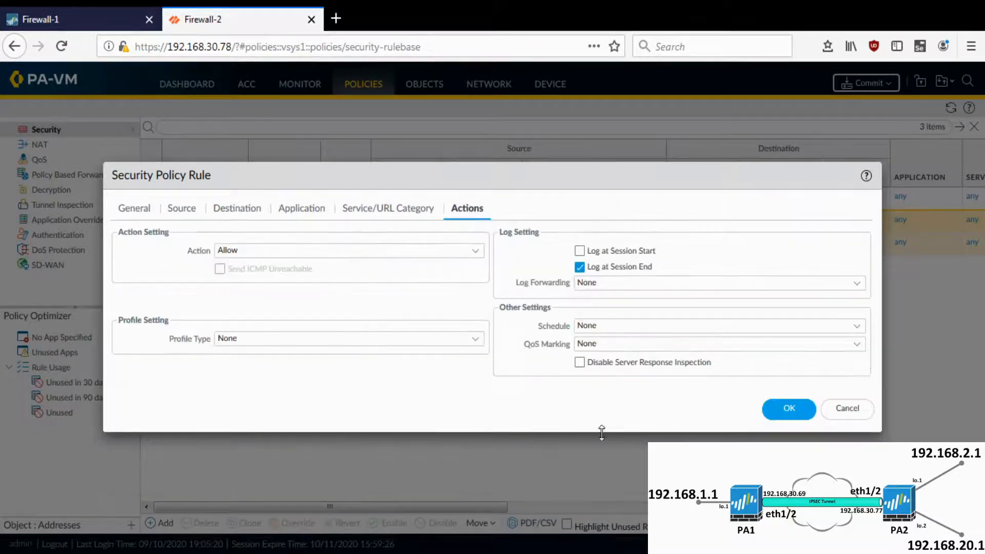
pyautogui.click(784, 412)
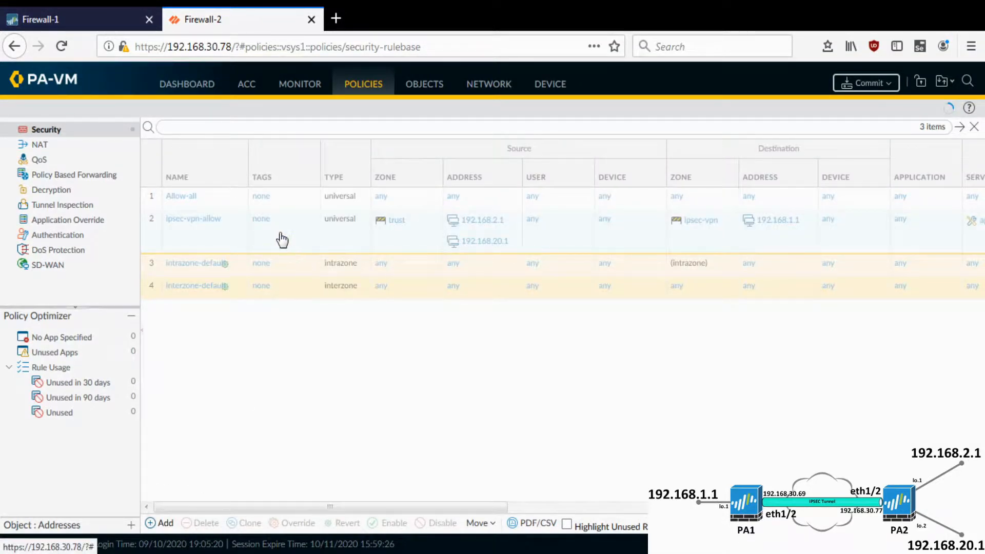
# Create a security policy rule named ipsec-vpn-allow-2 with source zone ipsec-vpn and source address 192.168.1.1.
pyautogui.click(206, 222)
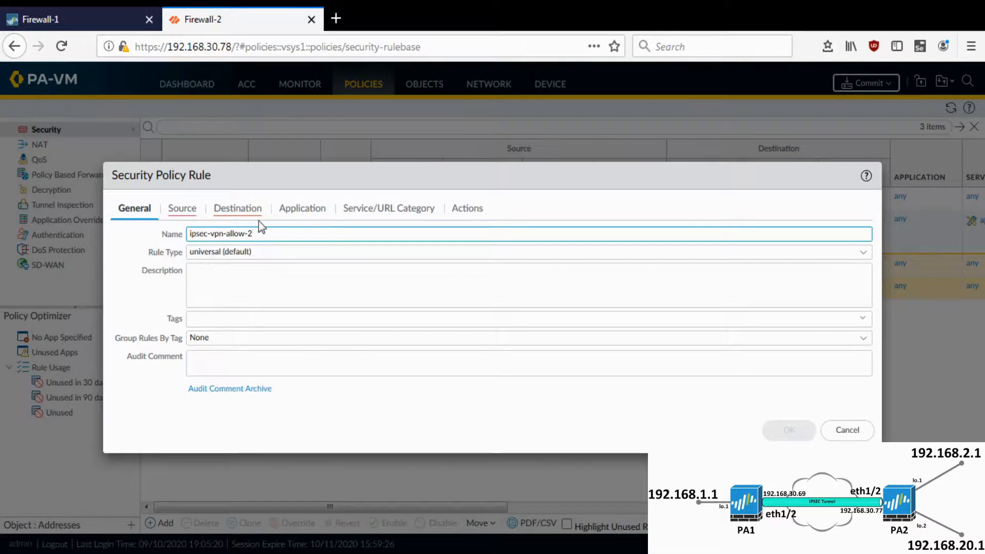
pyautogui.click(193, 215)
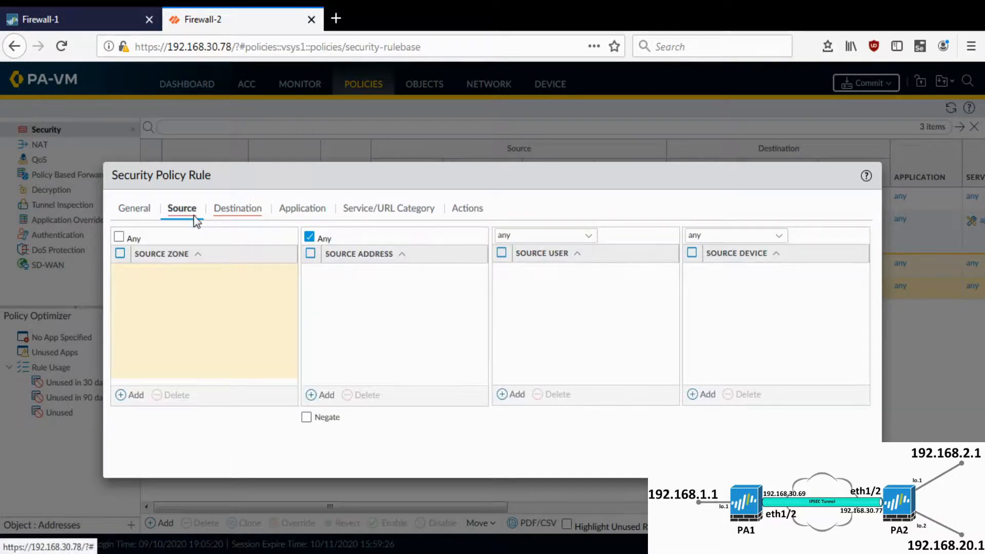
pyautogui.click(129, 395)
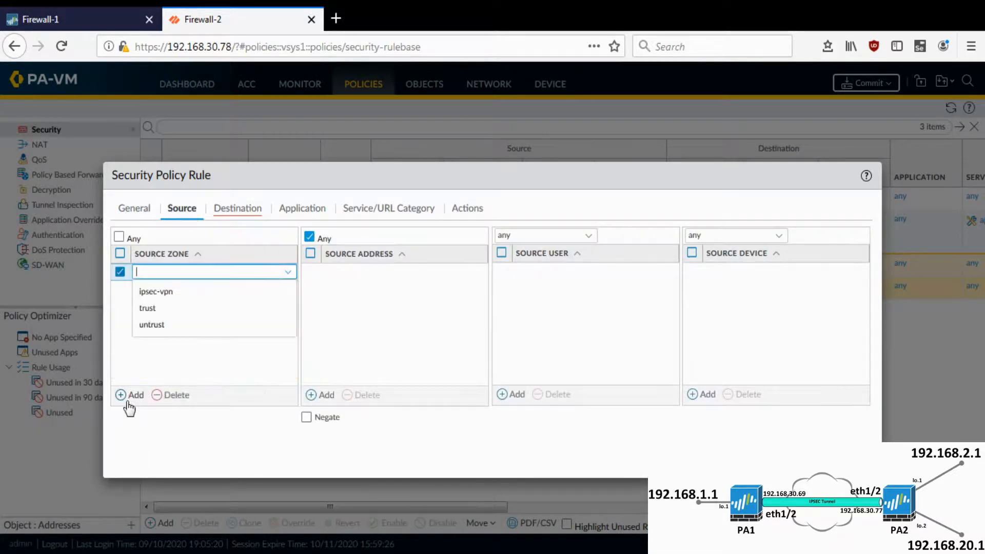
pyautogui.click(154, 292)
pyautogui.click(321, 395)
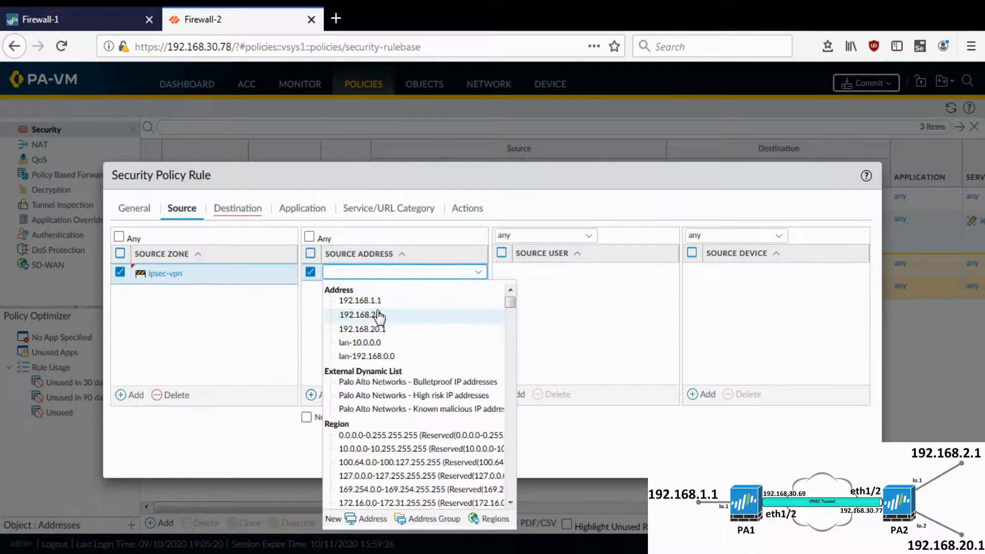
pyautogui.click(382, 303)
# Set the destination zone to trust and the destination addresses to 192.168.2.1 and 192.168.20.1, and save the rule with the Allow action.
pyautogui.click(239, 209)
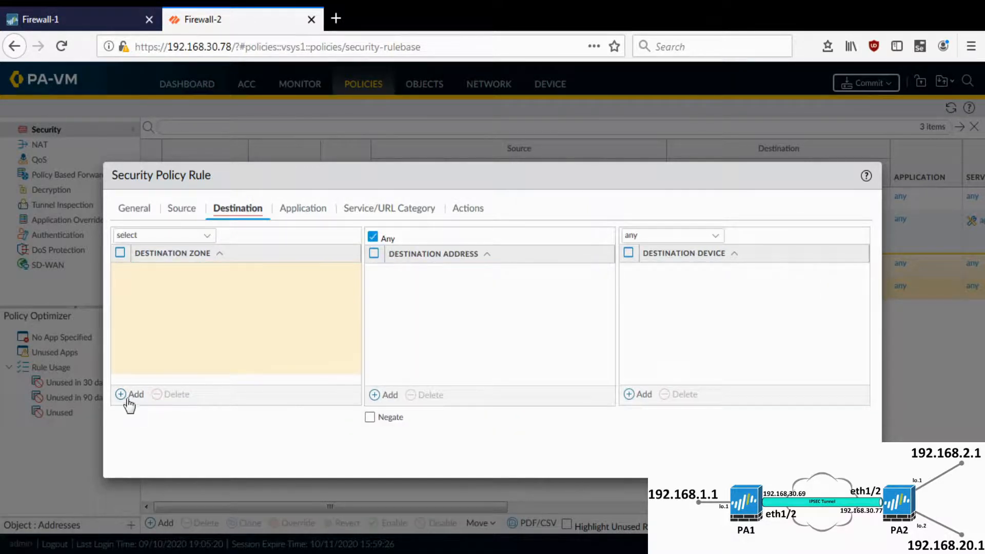
pyautogui.click(132, 395)
pyautogui.click(153, 308)
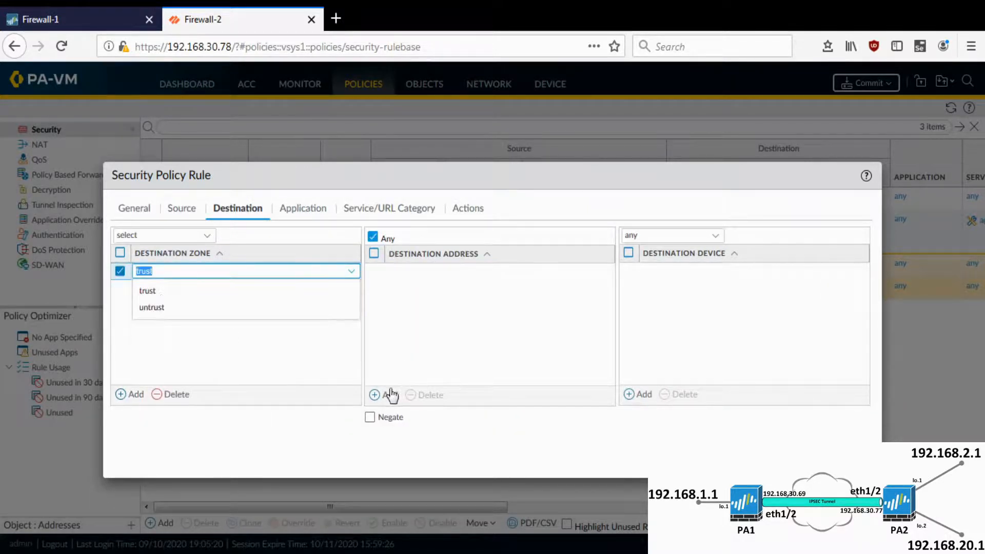
pyautogui.click(383, 395)
pyautogui.click(424, 314)
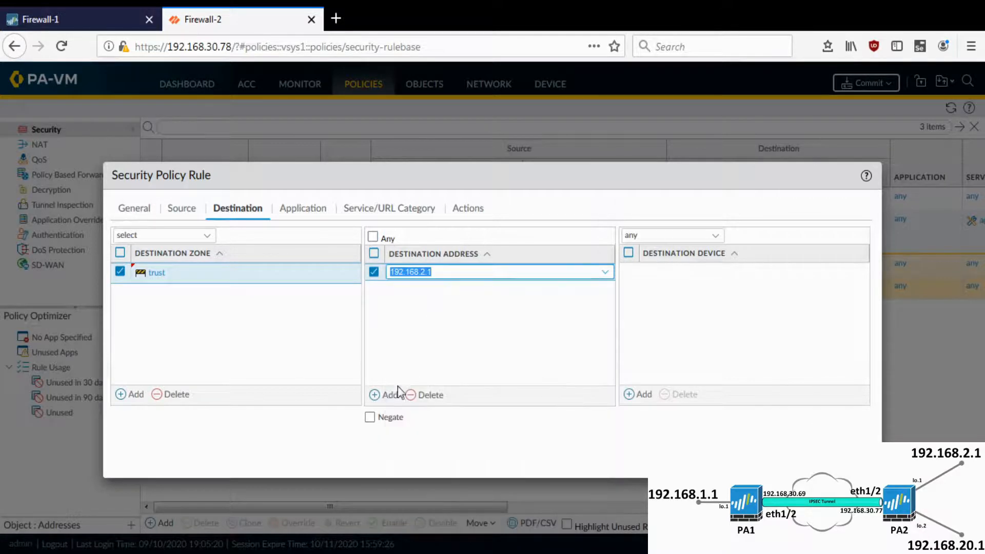
pyautogui.click(382, 395)
pyautogui.click(444, 350)
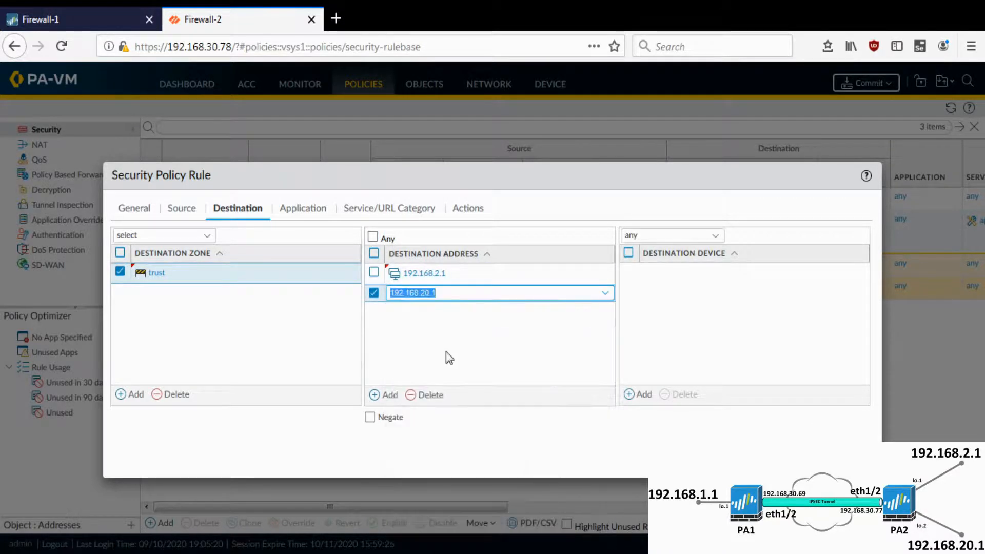
pyautogui.click(466, 207)
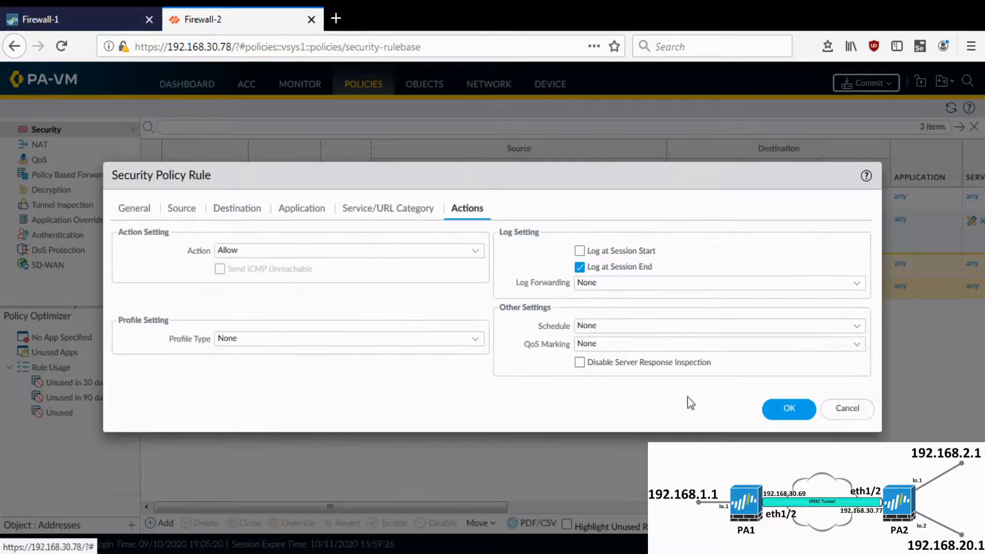
pyautogui.click(786, 408)
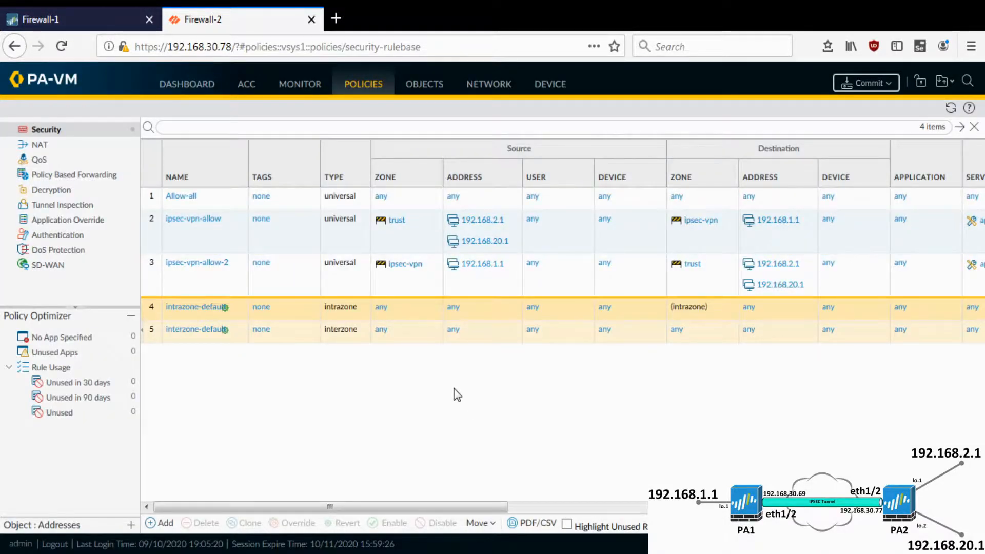
# Move the Allow-all security rule below ipsec-vpn-allow-2, directly above the default rules.
pyautogui.click(195, 201)
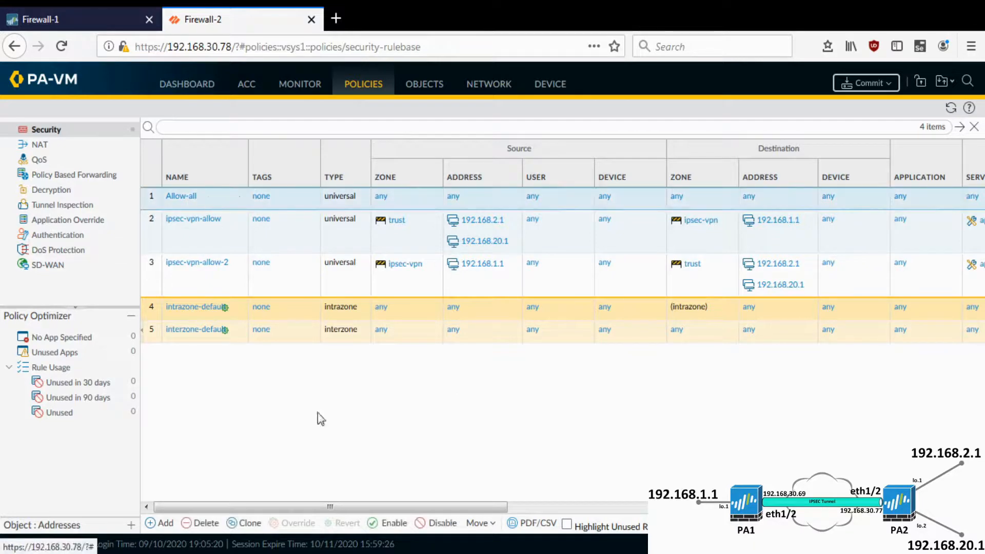
pyautogui.click(493, 521)
pyautogui.click(496, 504)
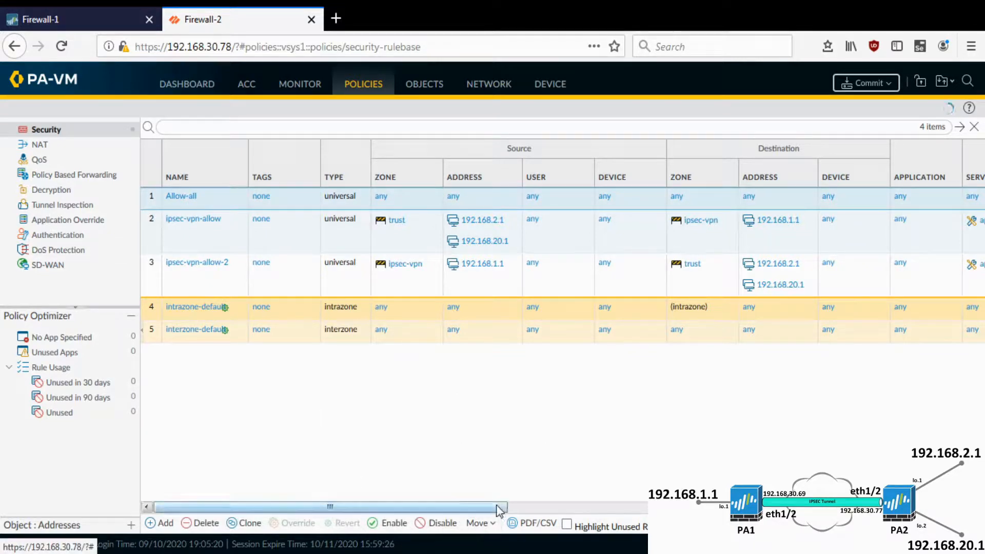
pyautogui.click(219, 254)
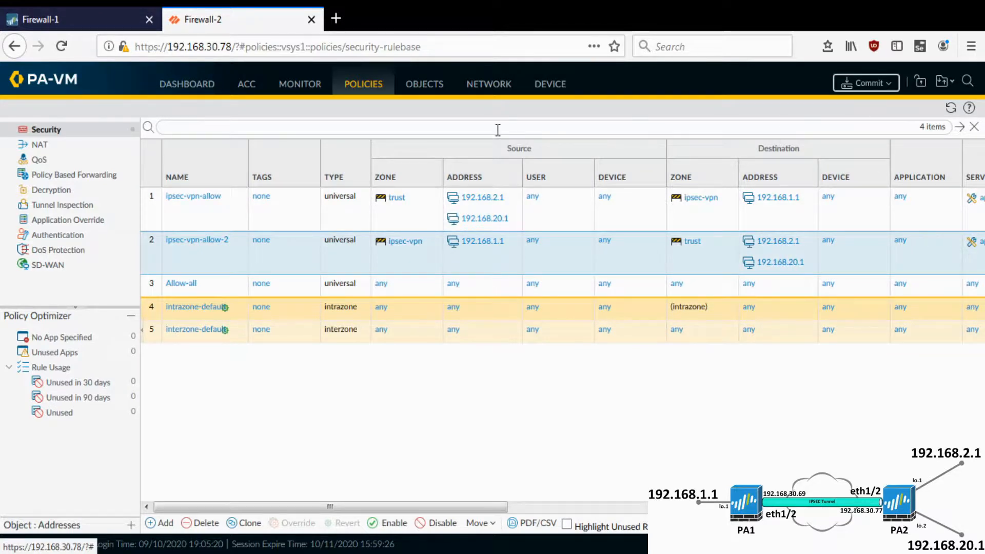
# Commit all configuration changes on Firewall-2 and dismiss the commit status.
pyautogui.click(894, 87)
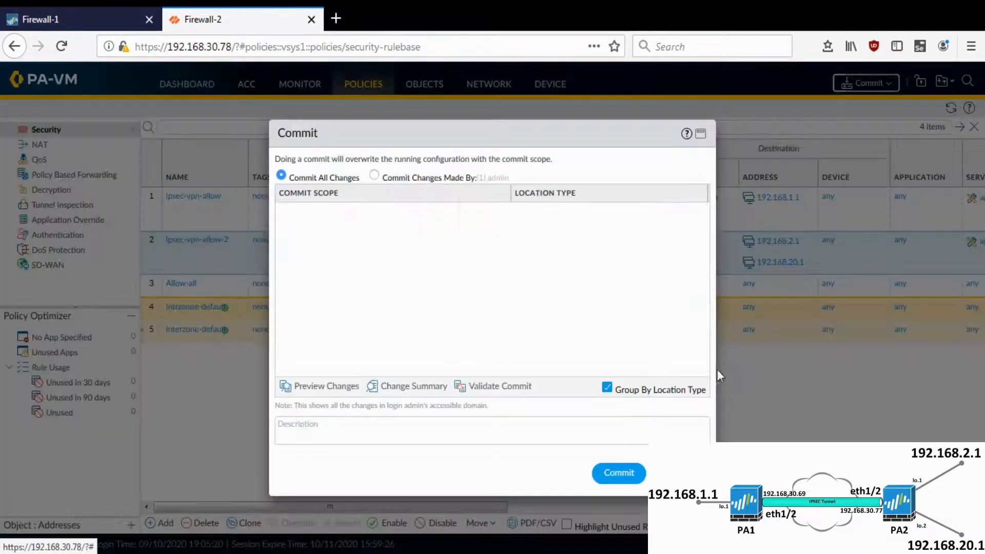
pyautogui.click(618, 475)
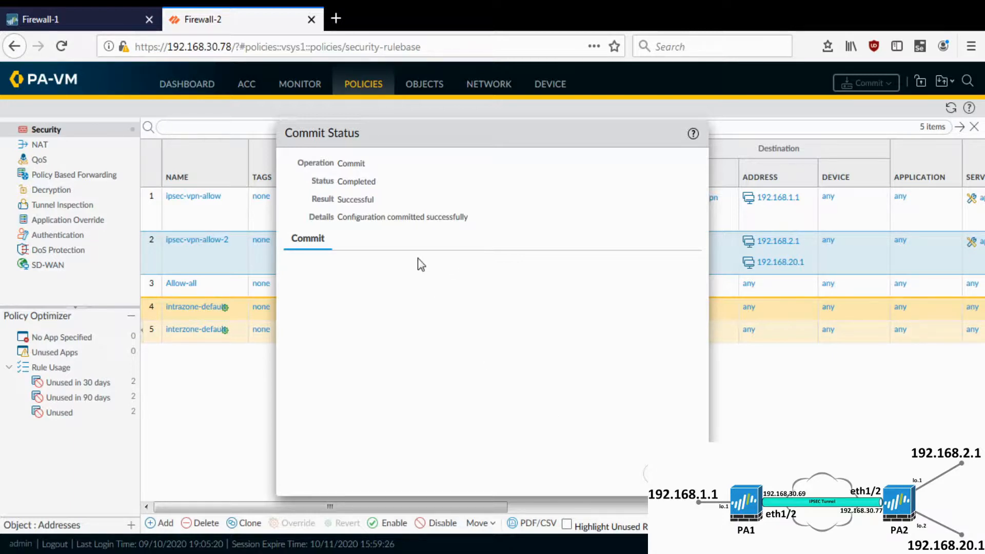
pyautogui.click(672, 474)
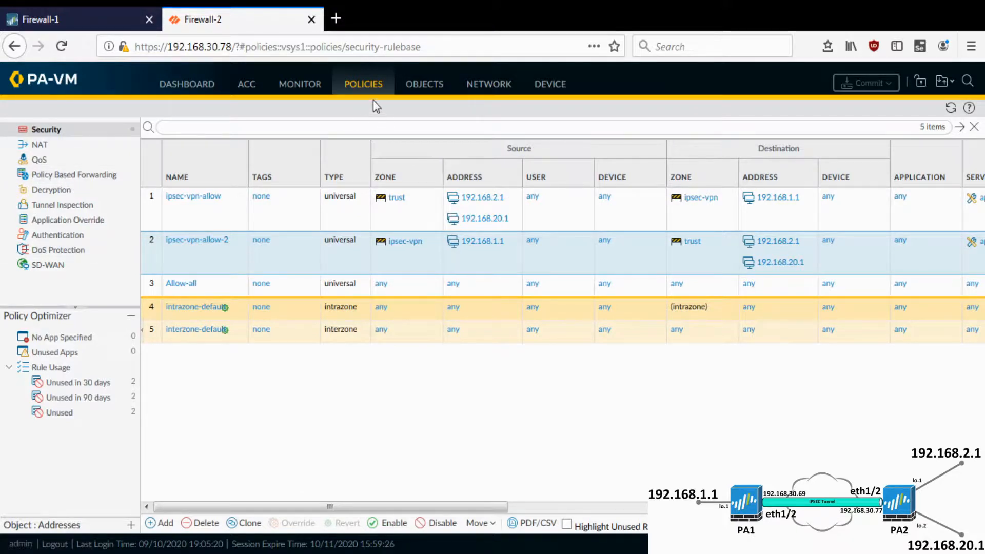
# Check the IPSec tunnel, IKE gateway and tunnel interface status on Firewall-2 and Firewall-1.
pyautogui.click(488, 84)
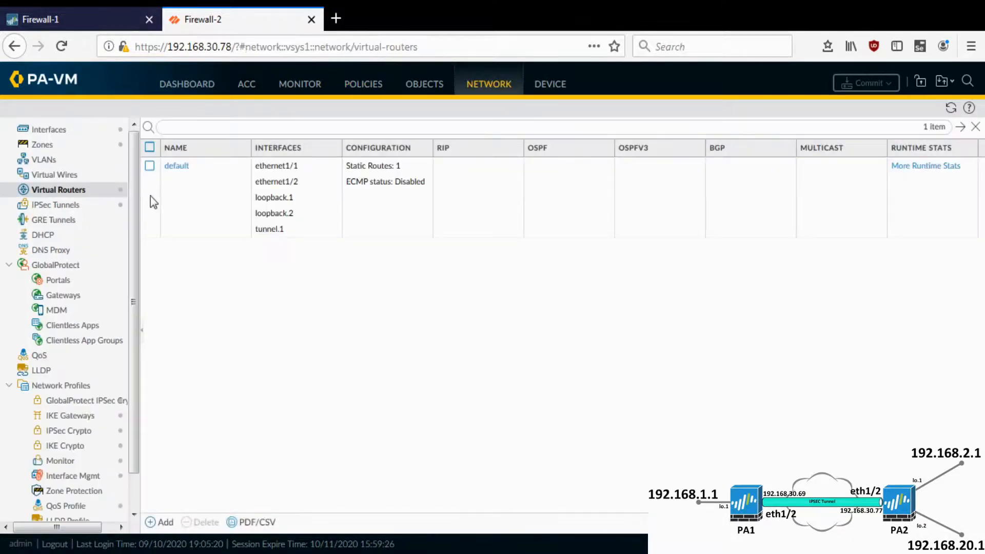
pyautogui.click(73, 207)
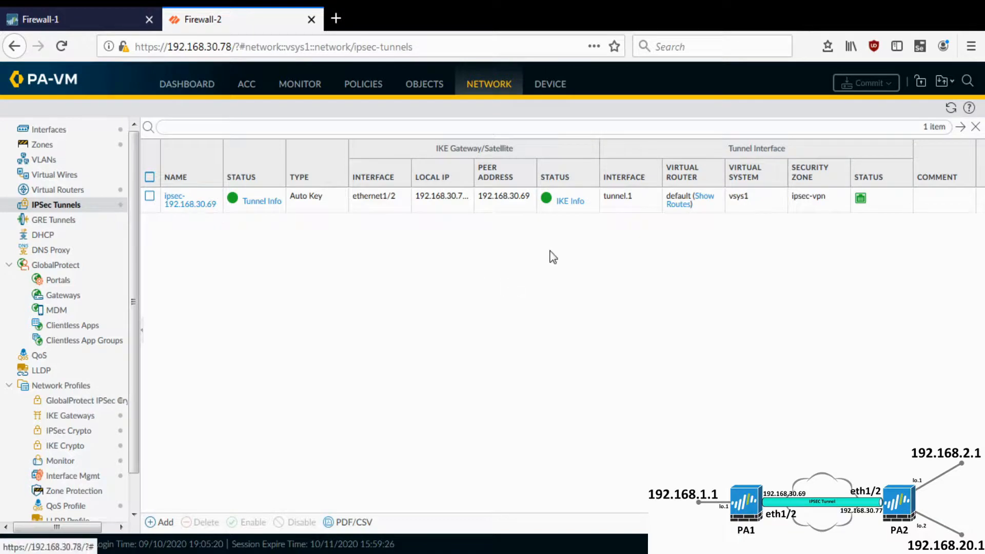
pyautogui.click(110, 11)
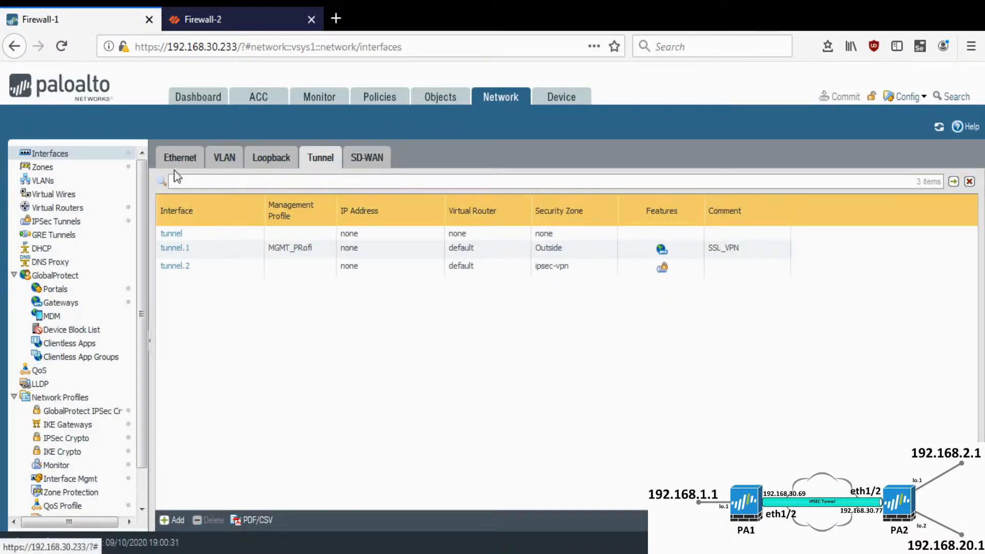
pyautogui.click(72, 222)
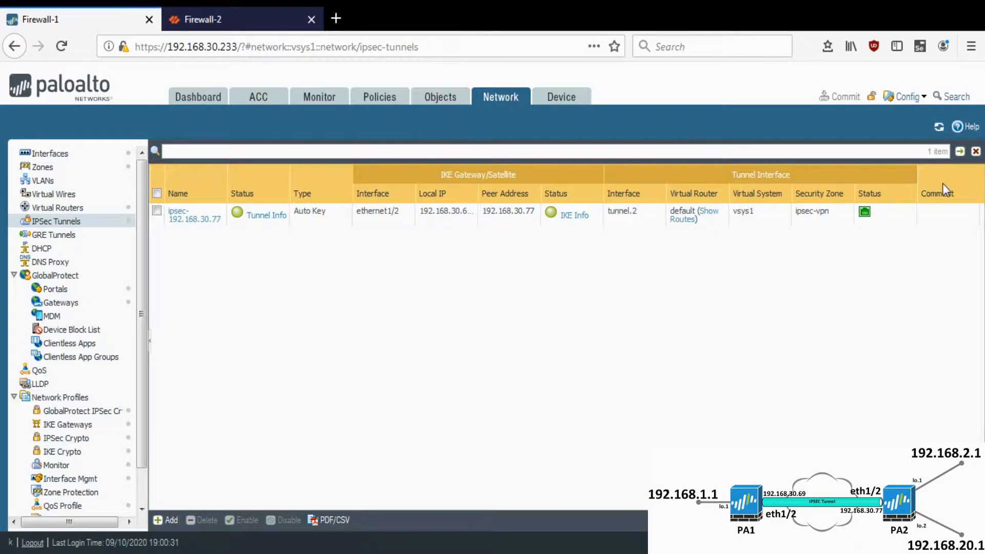
pyautogui.click(226, 12)
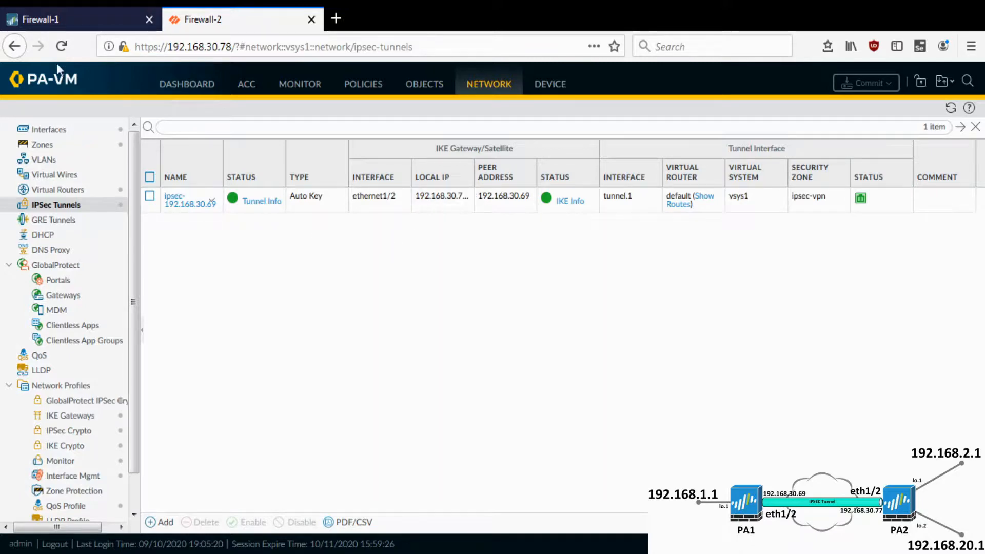
pyautogui.click(53, 7)
pyautogui.click(222, 8)
pyautogui.click(63, 7)
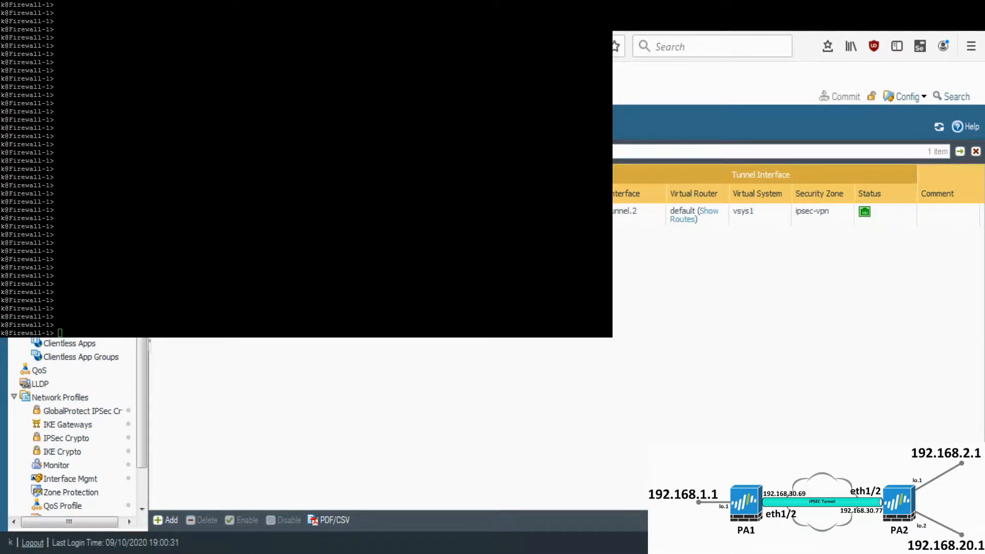
# In Firewall-1's command line, list all interfaces with "show interface all" and ping host 192.168.2.1 from source 192.168.1.1, stopping after a few replies.
pyautogui.write('show interface all')
pyautogui.press('Return')
pyautogui.write('ping source')
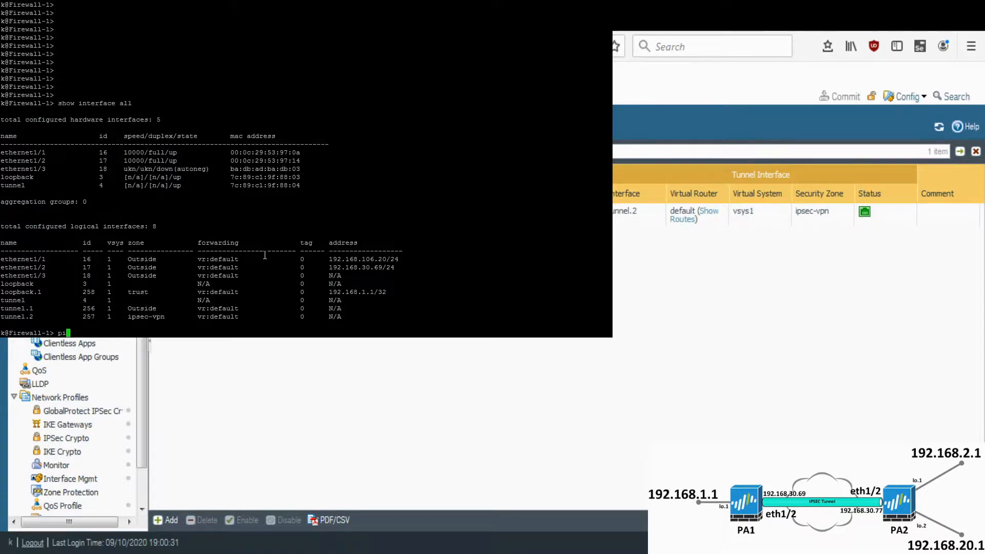
pyautogui.doubleClick(354, 289)
pyautogui.tripleClick(356, 293)
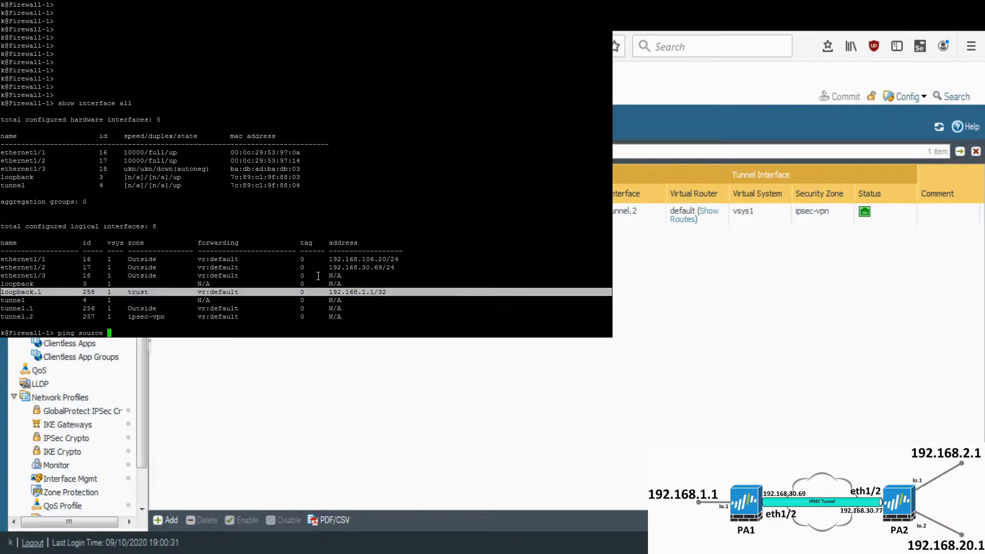
pyautogui.doubleClick(353, 292)
pyautogui.rightClick(333, 266)
pyautogui.press('BackSpace')
pyautogui.press('BackSpace')
pyautogui.press('BackSpace')
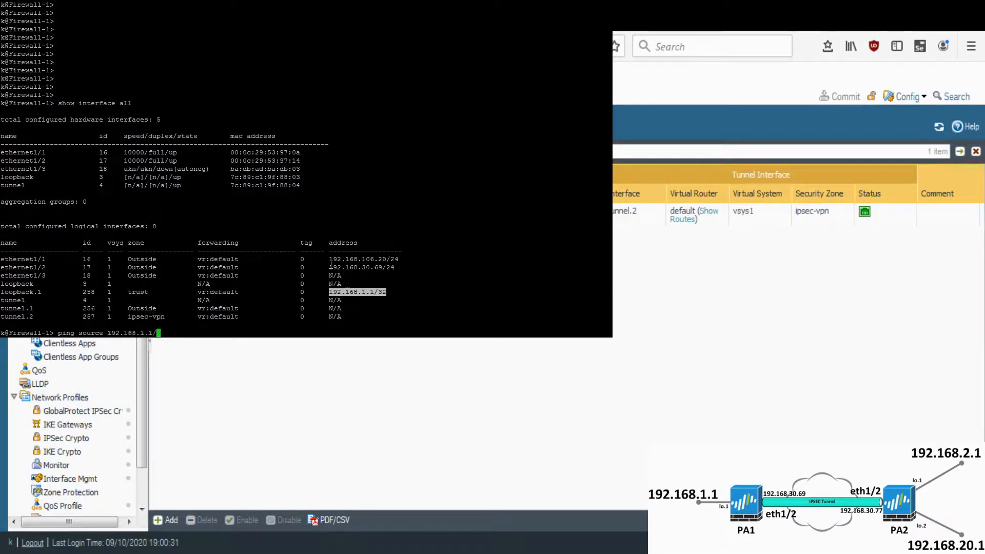
pyautogui.write('host')
pyautogui.rightClick(282, 211)
pyautogui.press('BackSpace')
pyautogui.press('BackSpace')
pyautogui.press('BackSpace')
pyautogui.press('Left')
pyautogui.press('Left')
pyautogui.press('BackSpace')
pyautogui.write('2')
pyautogui.press('Return')
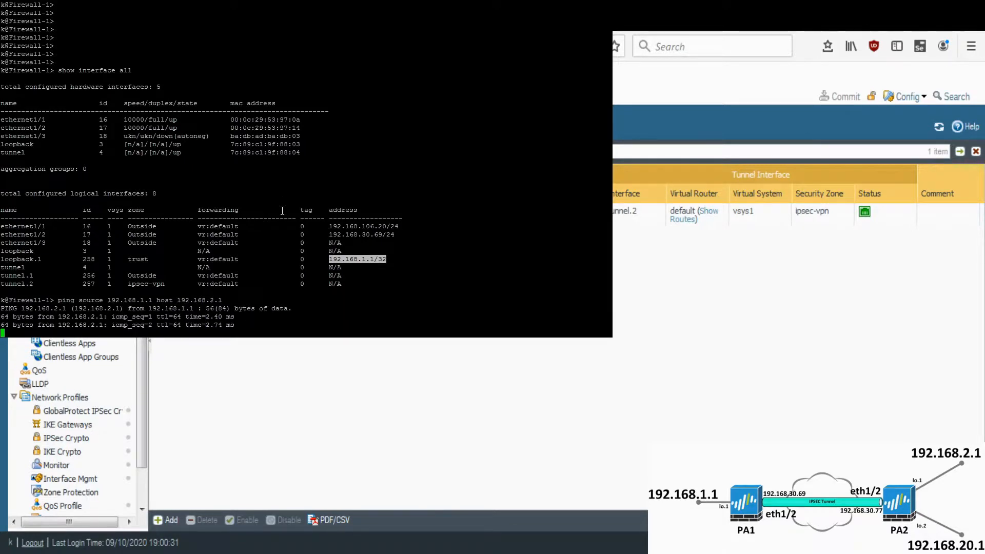
pyautogui.hotkey('ctrl', 'c')
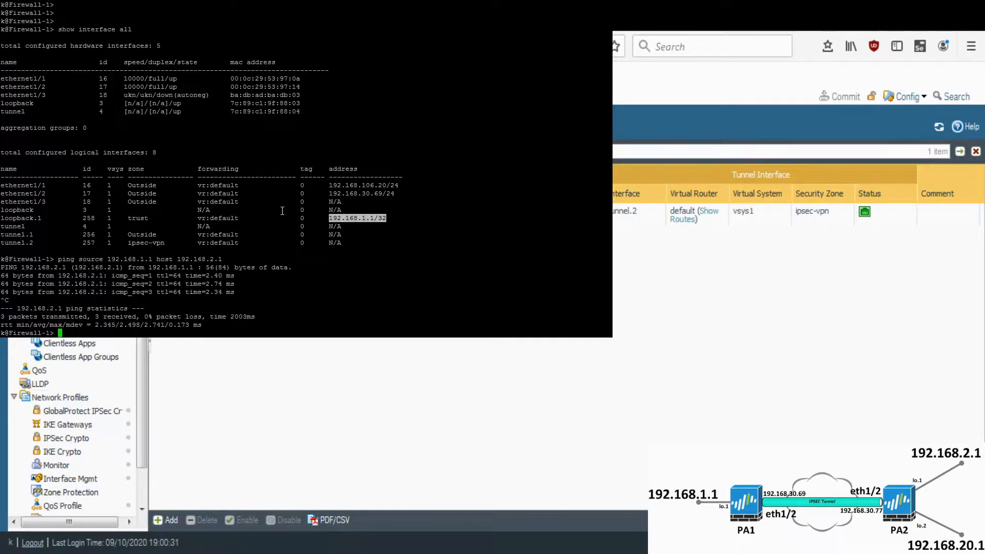
# Ping host 192.168.20.1 from source 192.168.1.1 on Firewall-1 and stop it after a few replies.
pyautogui.press('Up')
pyautogui.press('Left')
pyautogui.press('Left')
pyautogui.write('0')
pyautogui.press('Return')
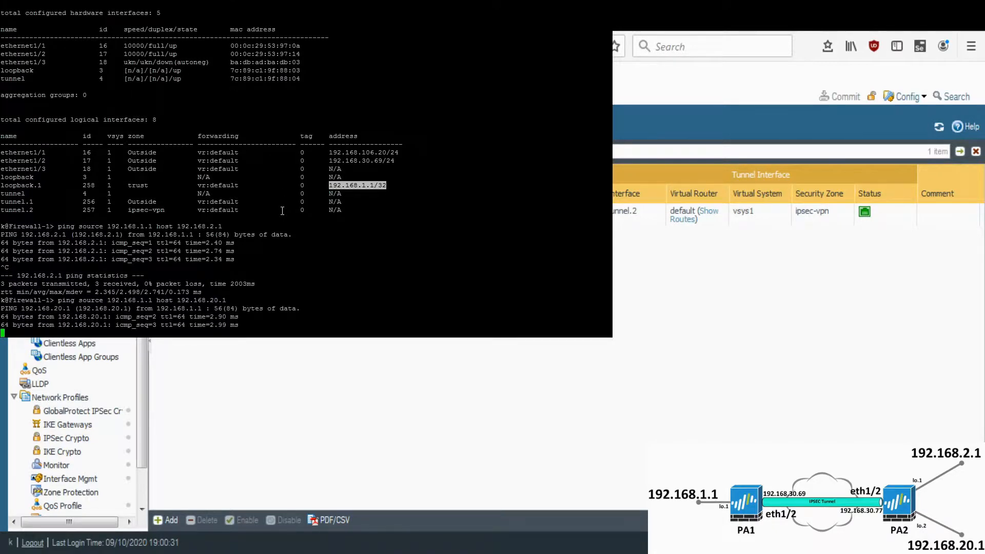
pyautogui.hotkey('ctrl', 'c')
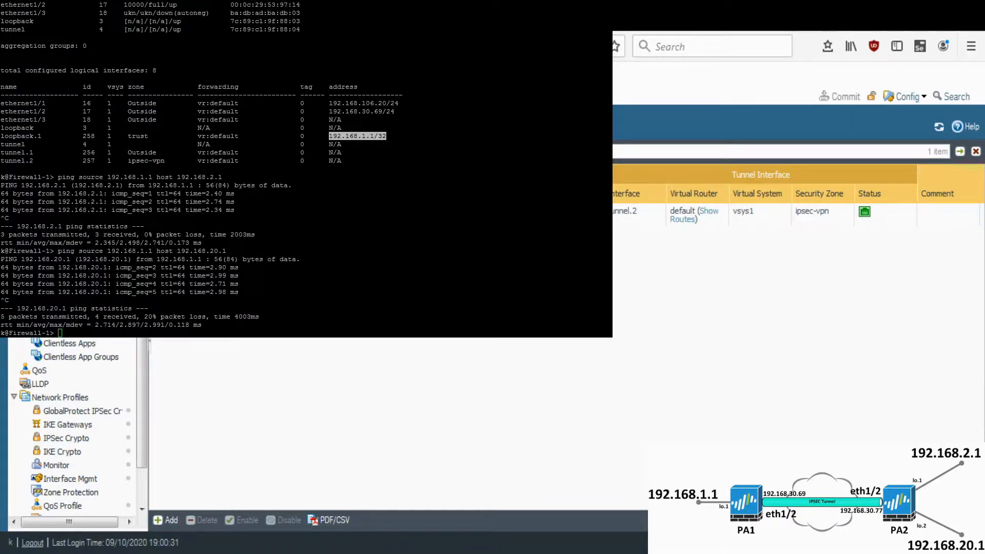
# Switch to Firewall-2's command line, run "show interface all", and ping host 192.168.1.1 from source 192.168.2.1 for a few replies.
pyautogui.hotkey('alt', 'Tab')
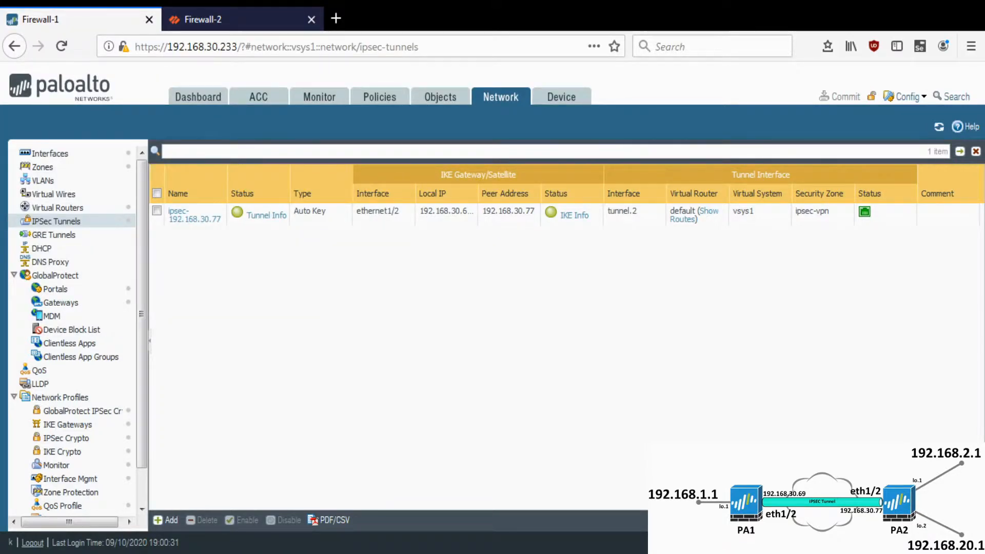
pyautogui.hotkey('alt', 'Tab')
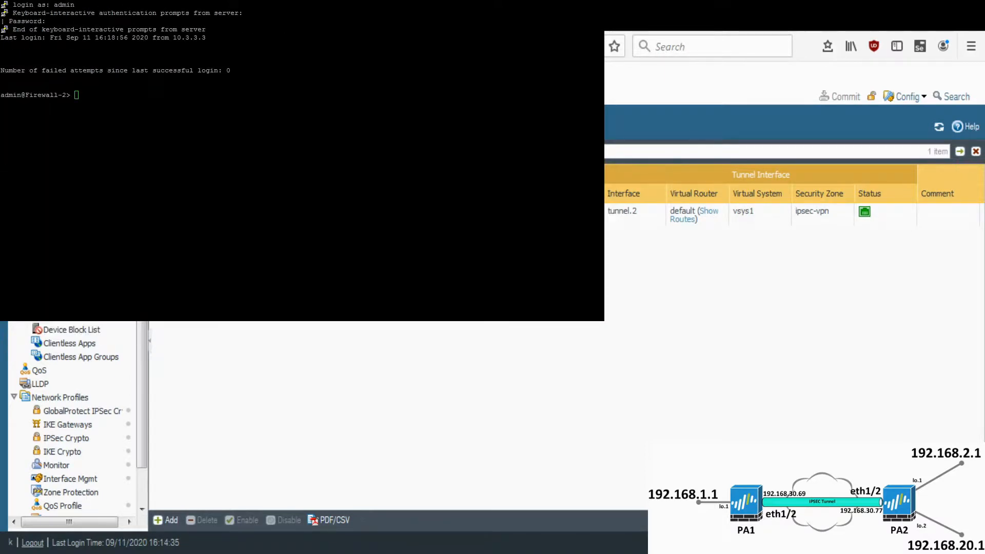
pyautogui.write('show interface all')
pyautogui.press('Return')
pyautogui.write('ping source')
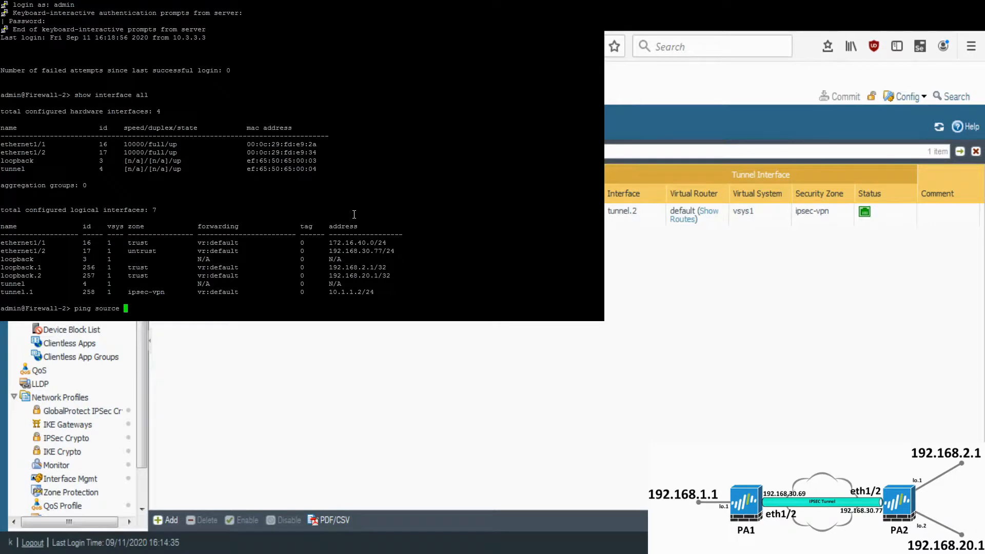
pyautogui.doubleClick(358, 268)
pyautogui.rightClick(358, 257)
pyautogui.press('BackSpace')
pyautogui.press('BackSpace')
pyautogui.write('host 192.168')
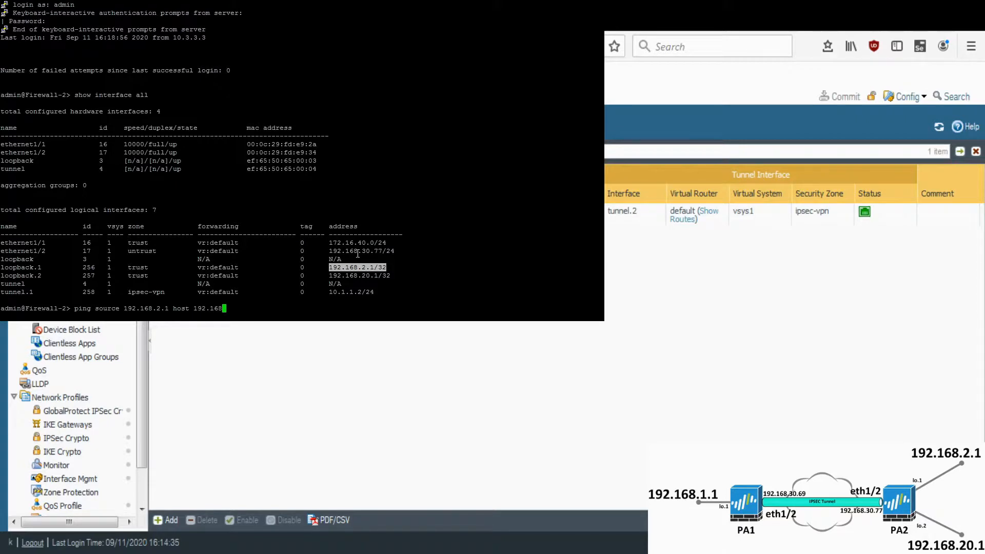
pyautogui.write('.1.1')
pyautogui.press('Return')
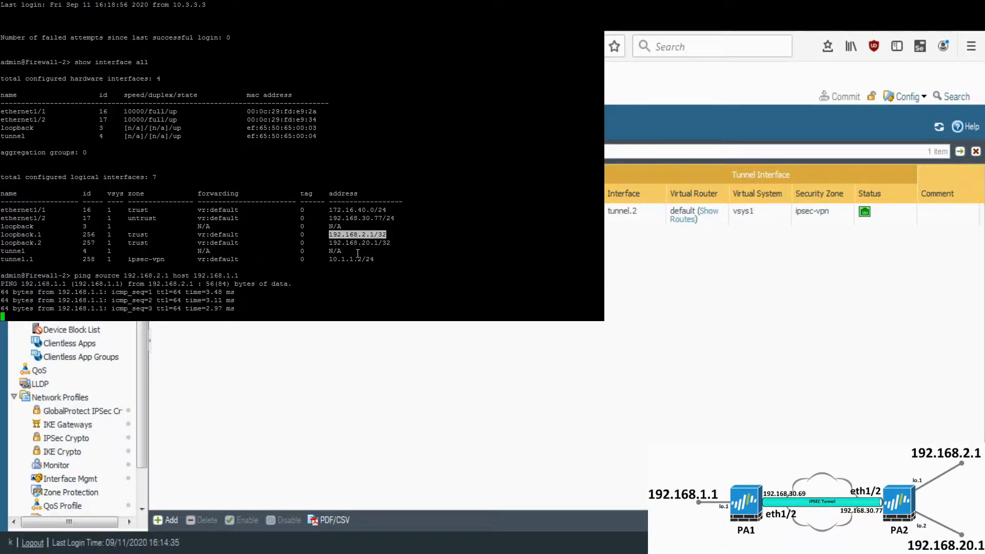
pyautogui.hotkey('ctrl', 'c')
# Repeat the ping to host 192.168.1.1 with 192.168.20.1 as the source, stopping it after a few replies.
pyautogui.press('Up')
pyautogui.press('Left')
pyautogui.press('Left')
pyautogui.press('Left')
pyautogui.press('Left')
pyautogui.press('Left')
pyautogui.press('Left')
pyautogui.press('Left')
pyautogui.press('Left')
pyautogui.press('Left')
pyautogui.press('Left')
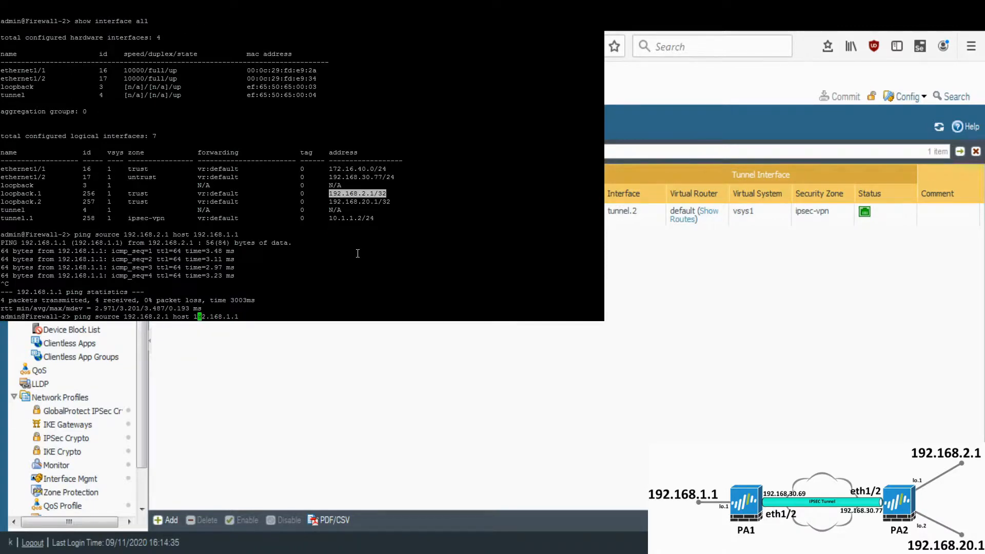
pyautogui.press('Left')
pyautogui.press('Left')
pyautogui.press('Left')
pyautogui.press('Left')
pyautogui.press('Left')
pyautogui.press('Left')
pyautogui.press('Left')
pyautogui.press('Left')
pyautogui.press('Left')
pyautogui.write('0')
pyautogui.press('Return')
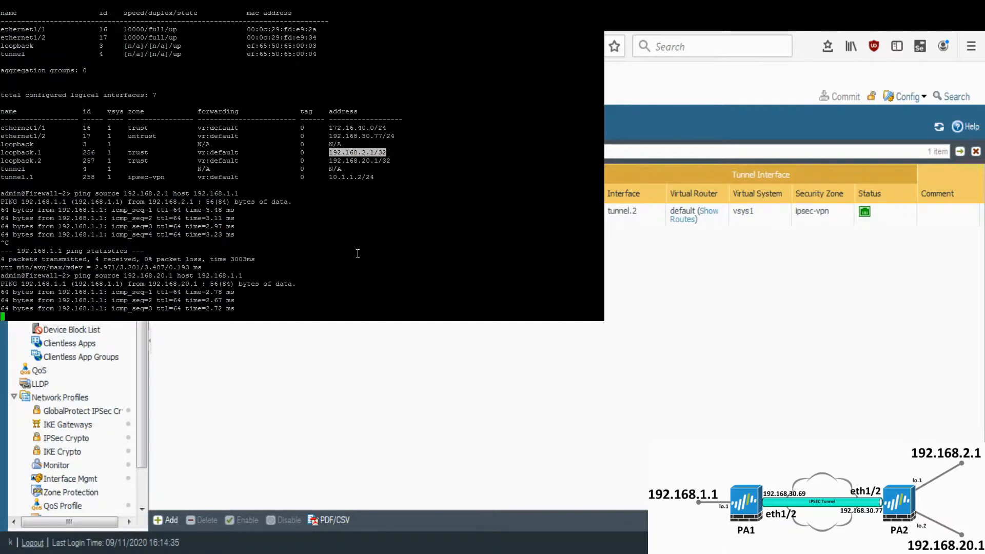
pyautogui.hotkey('ctrl', 'c')
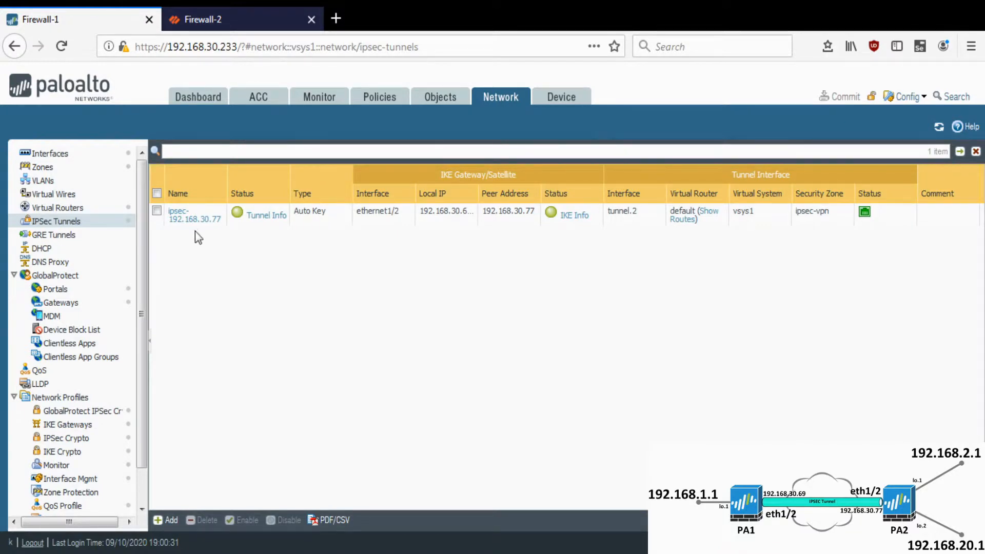
# Open Firewall-1's traffic log in the browser and clear its zone filter.
pyautogui.click(328, 101)
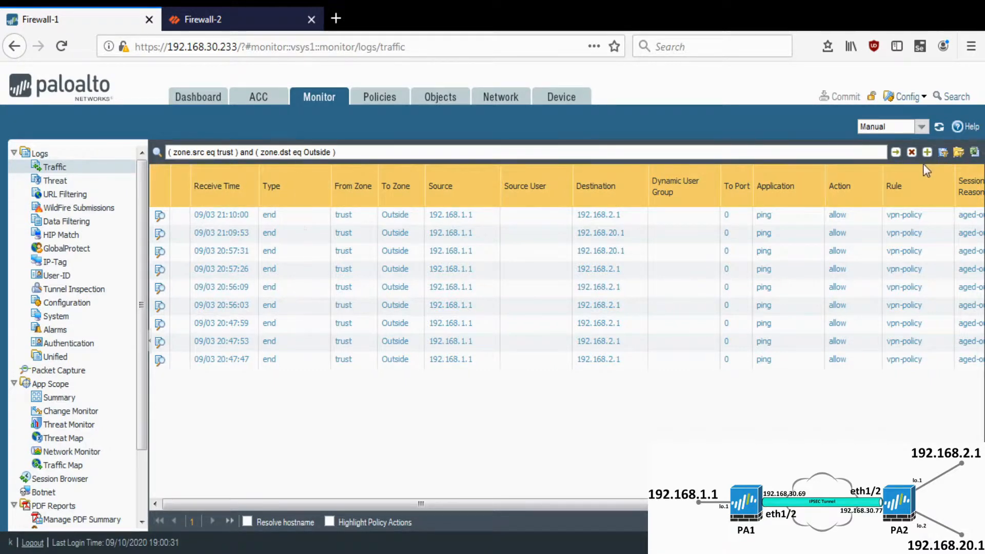
pyautogui.click(912, 152)
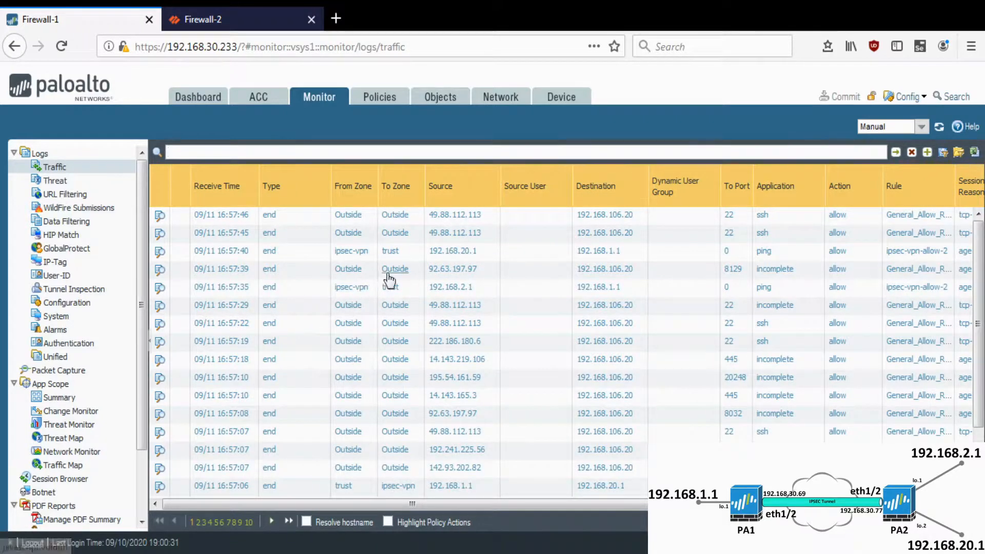
# Filter the traffic log with ( zone.src eq trust ) and ( zone.dst eq ipsec-vpn ) and review the matching entries' columns.
pyautogui.scroll(-2, 418, 414)
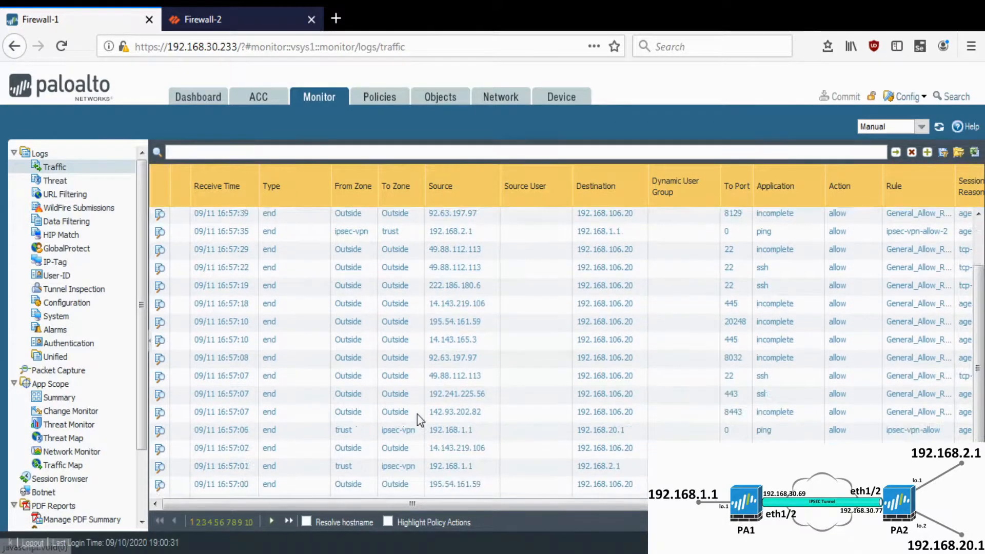
pyautogui.click(345, 416)
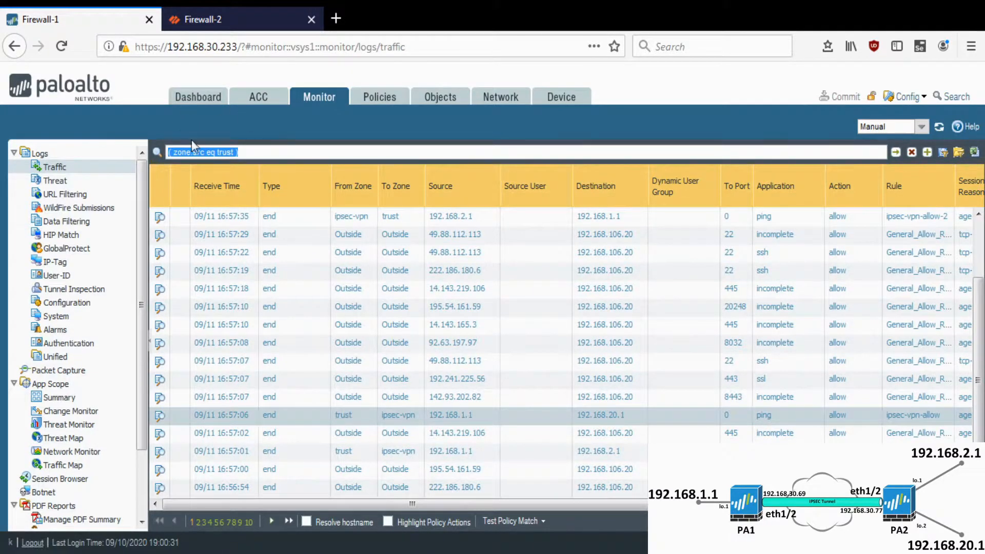
pyautogui.click(397, 415)
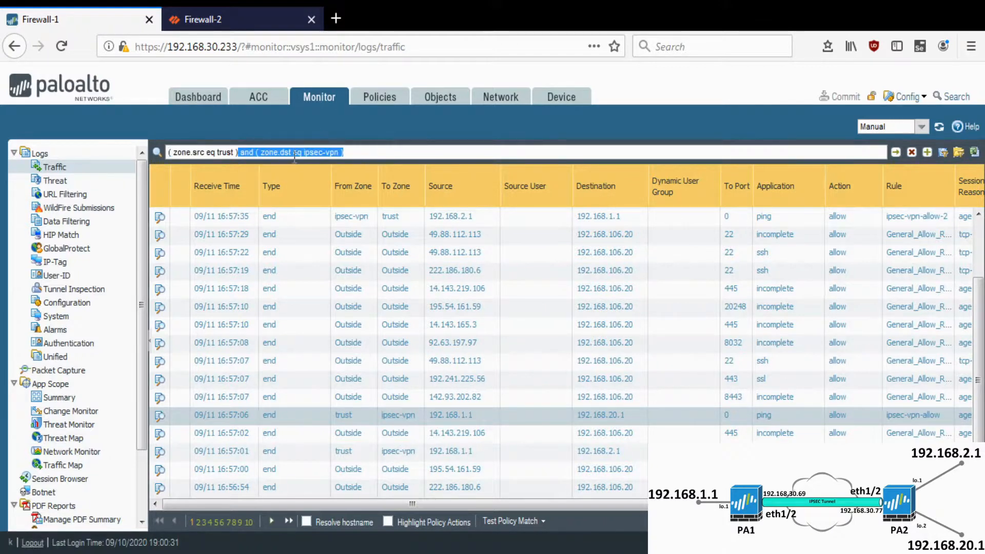
pyautogui.click(896, 152)
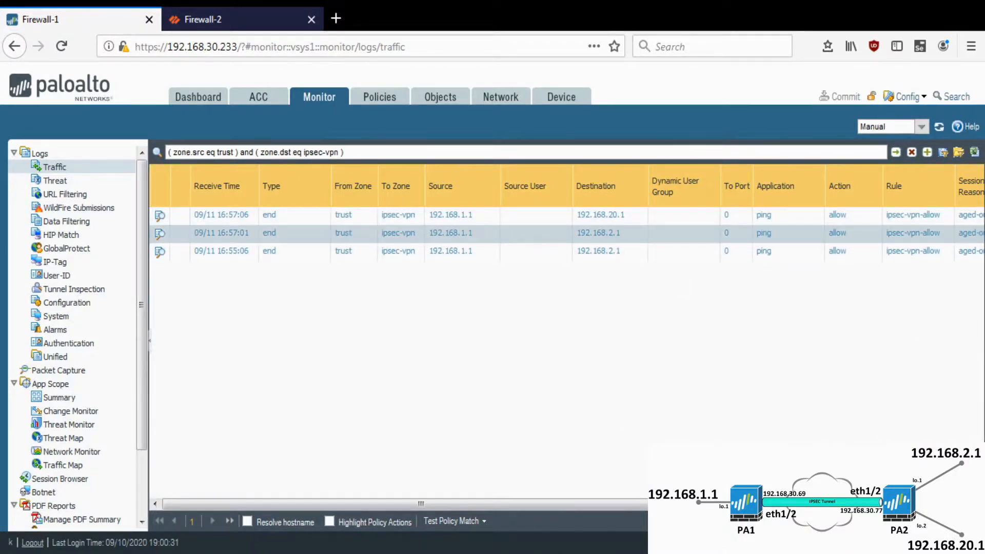
pyautogui.moveTo(665, 504); pyautogui.dragTo(822, 504)
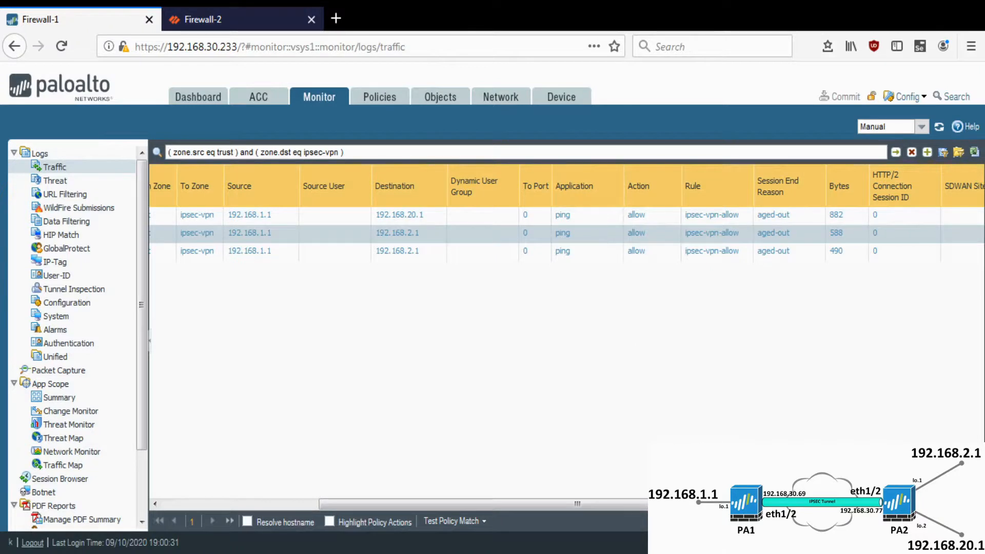
pyautogui.moveTo(760, 516); pyautogui.dragTo(821, 504)
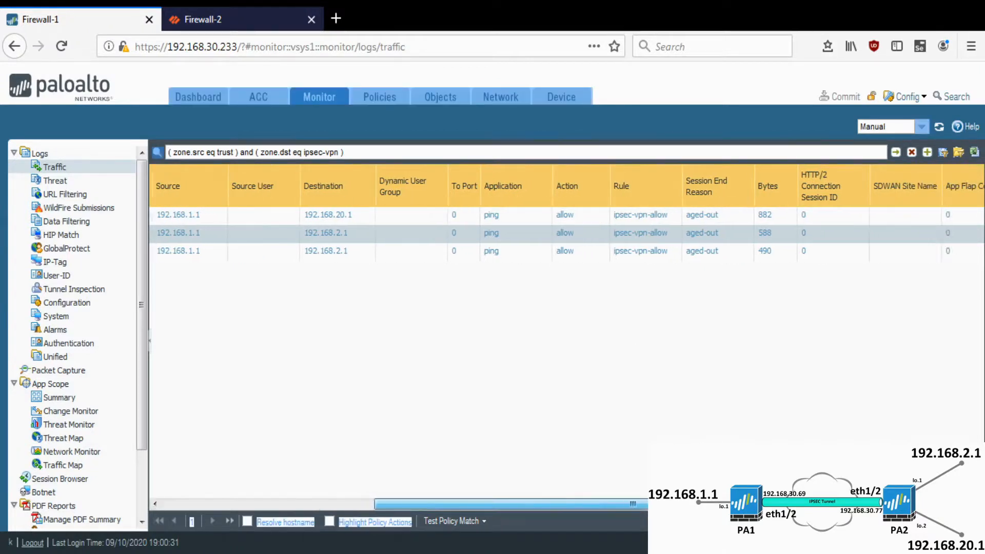
pyautogui.click(279, 503)
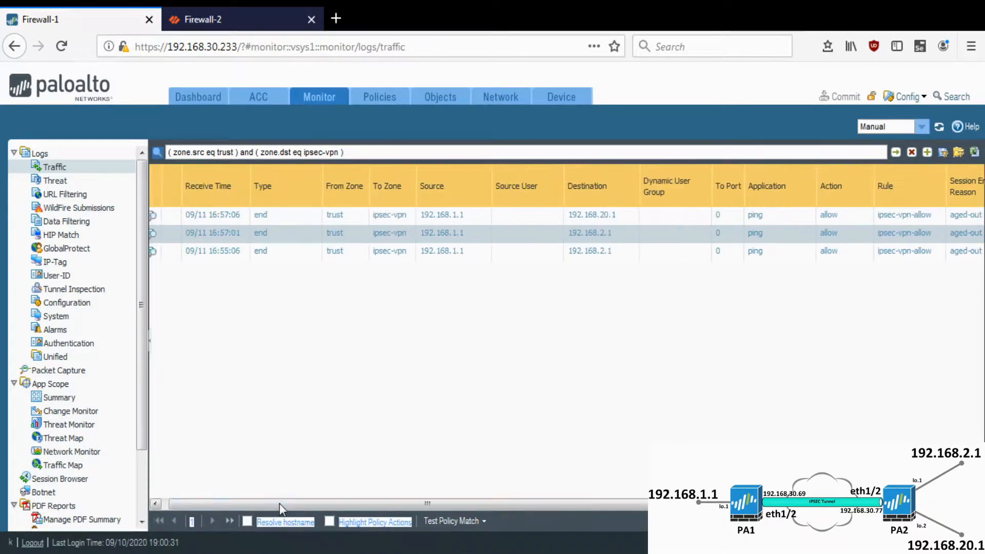
pyautogui.click(315, 426)
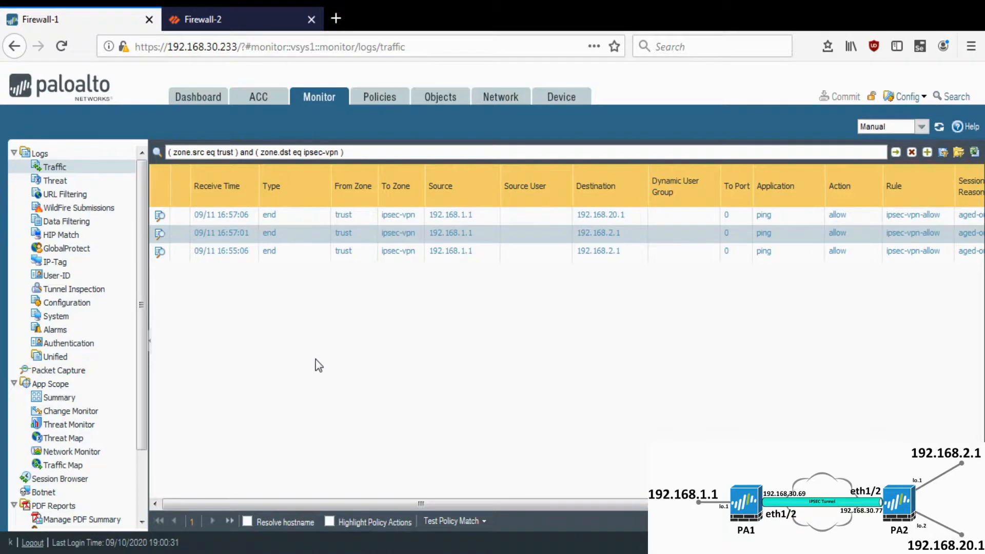
# Reverse the zones in the traffic log filter to ( zone.dst eq trust ) and ( zone.src eq ipsec-vpn ) and review the matching entries.
pyautogui.click(206, 153)
pyautogui.press('BackSpace')
pyautogui.press('BackSpace')
pyautogui.press('BackSpace')
pyautogui.write('ds')
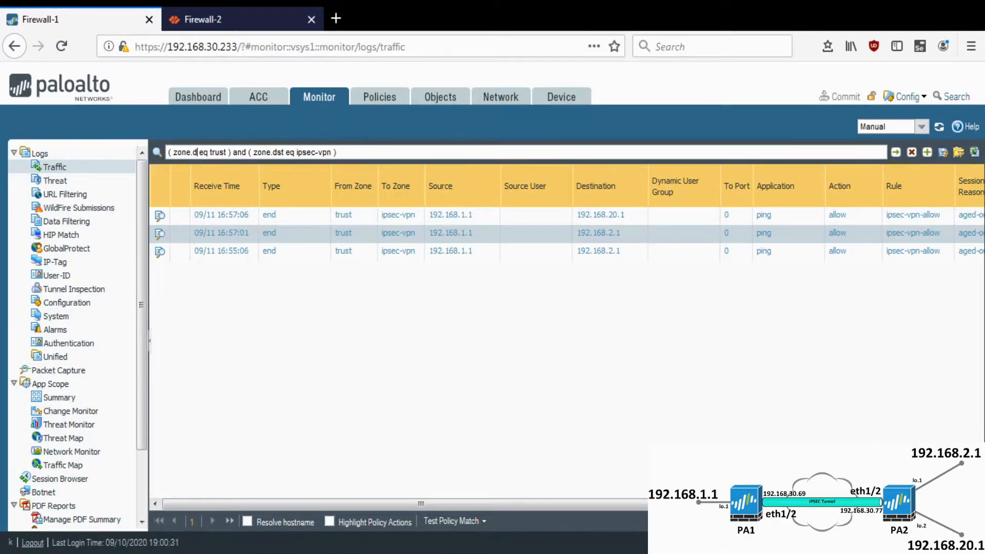
pyautogui.write('t')
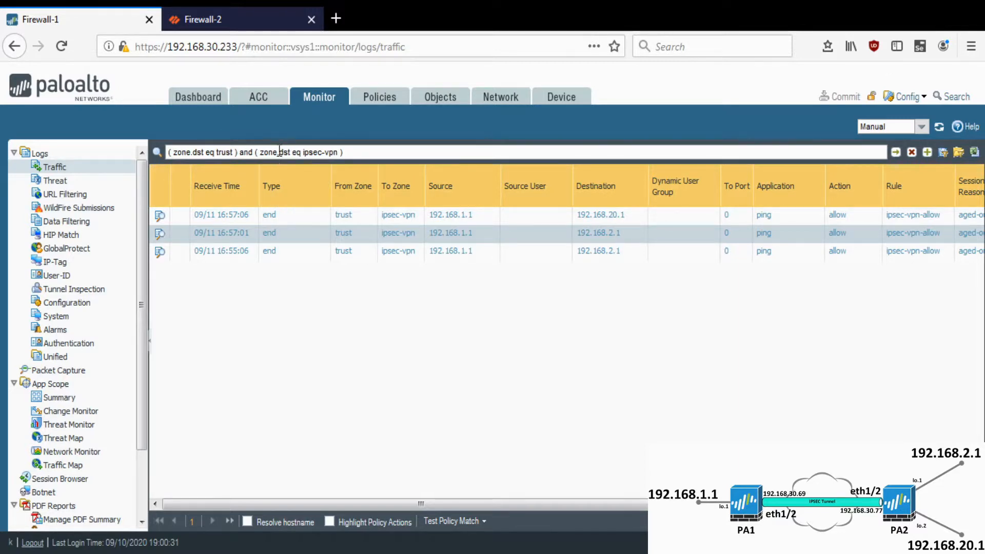
pyautogui.doubleClick(286, 152)
pyautogui.write('src')
pyautogui.press('Return')
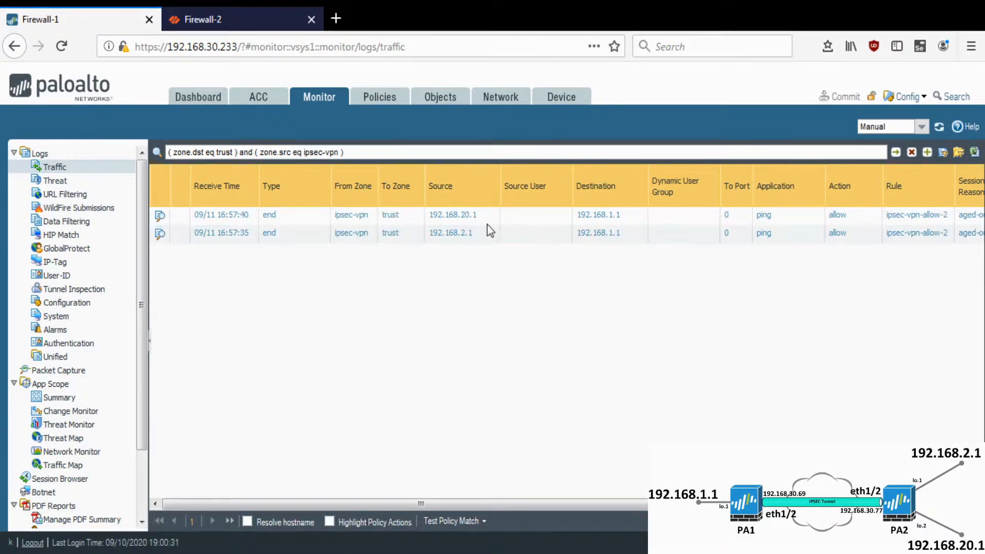
pyautogui.click(489, 233)
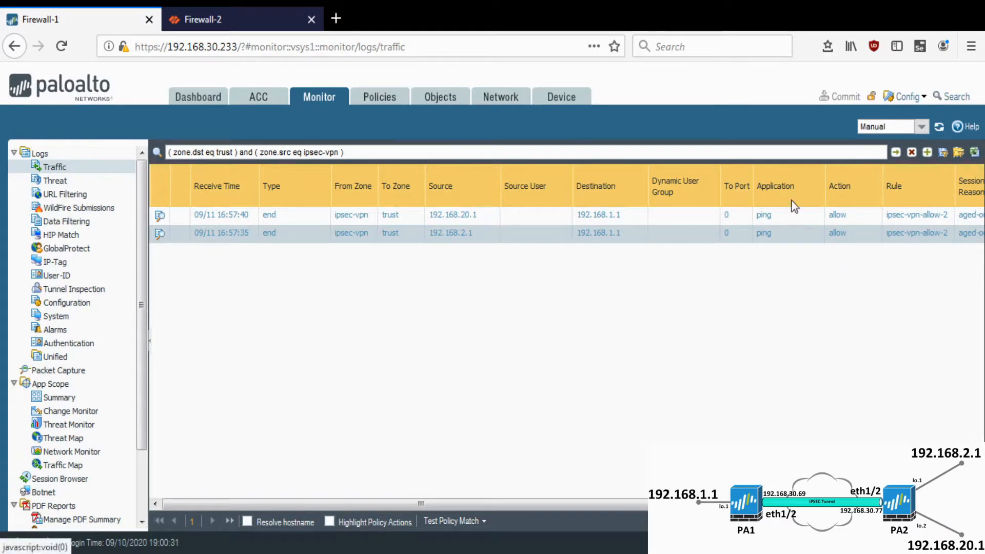
# Clear the traffic log filter and display Firewall-1's Ethernet interfaces in the network configuration.
pyautogui.click(912, 152)
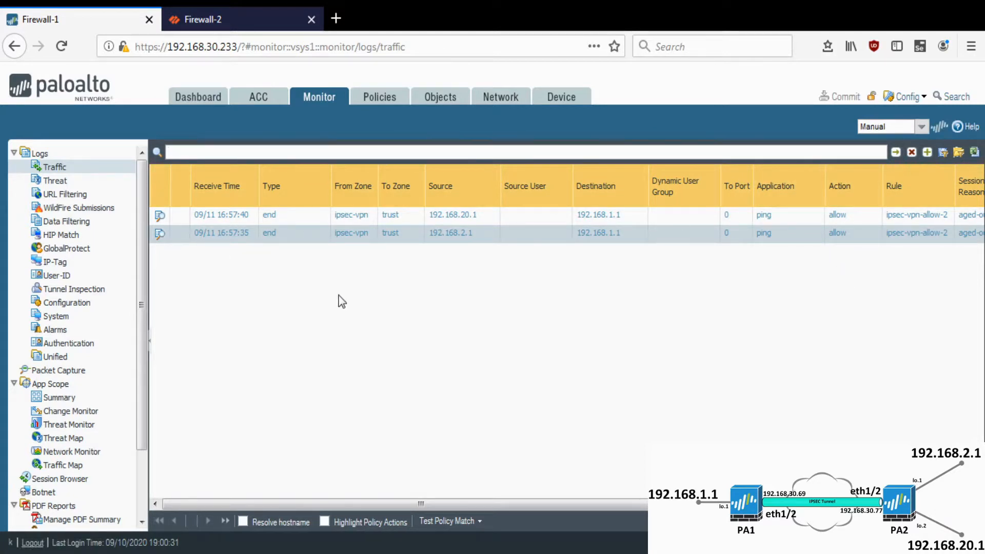
pyautogui.click(501, 98)
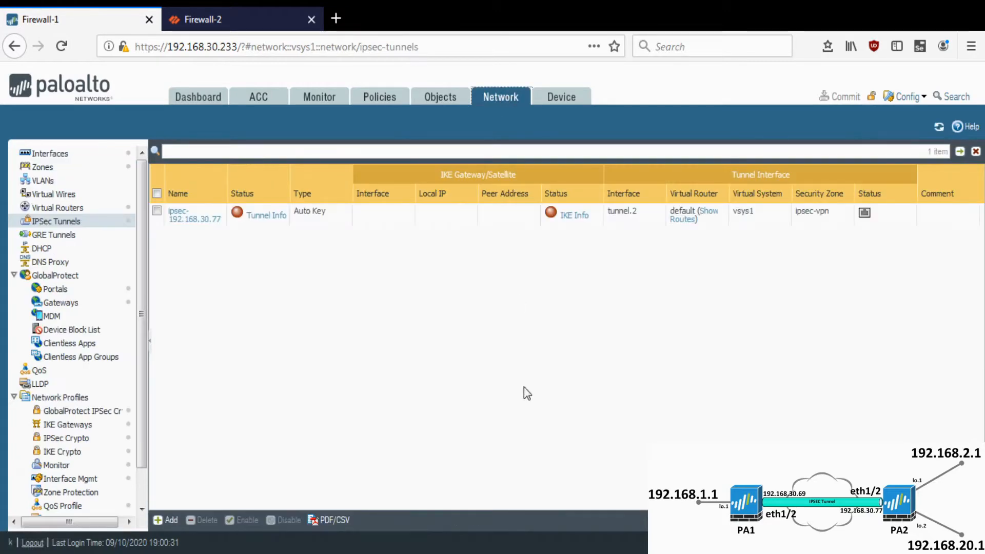
pyautogui.click(49, 153)
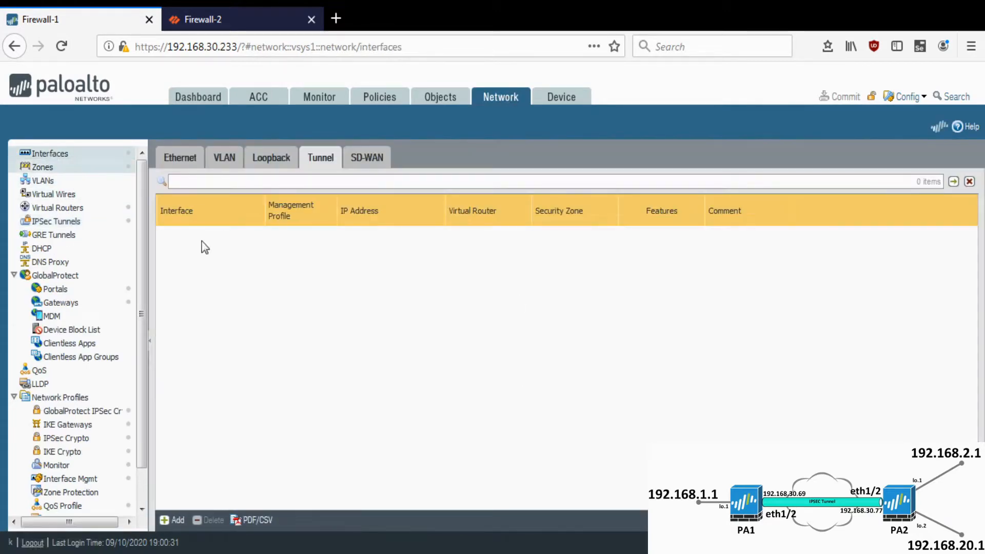
pyautogui.click(165, 159)
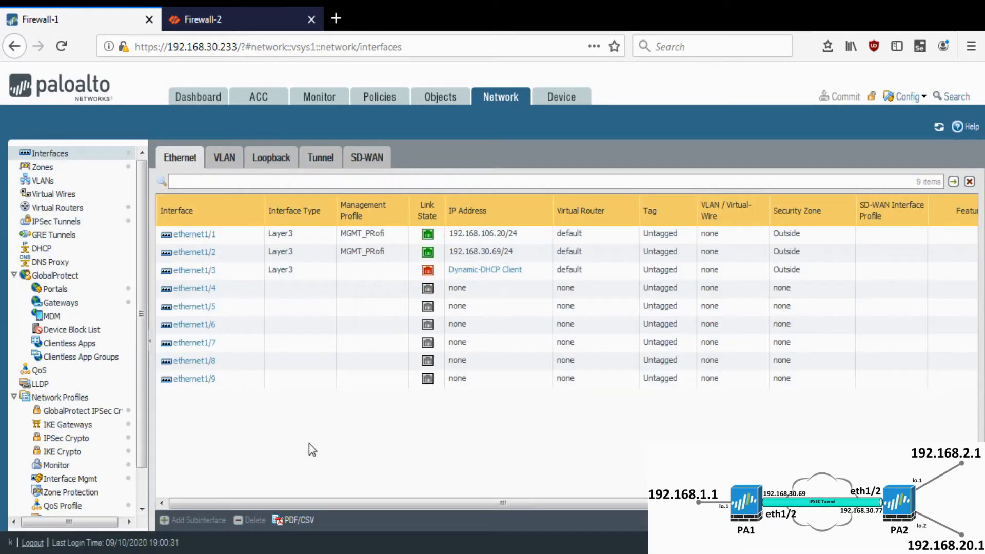